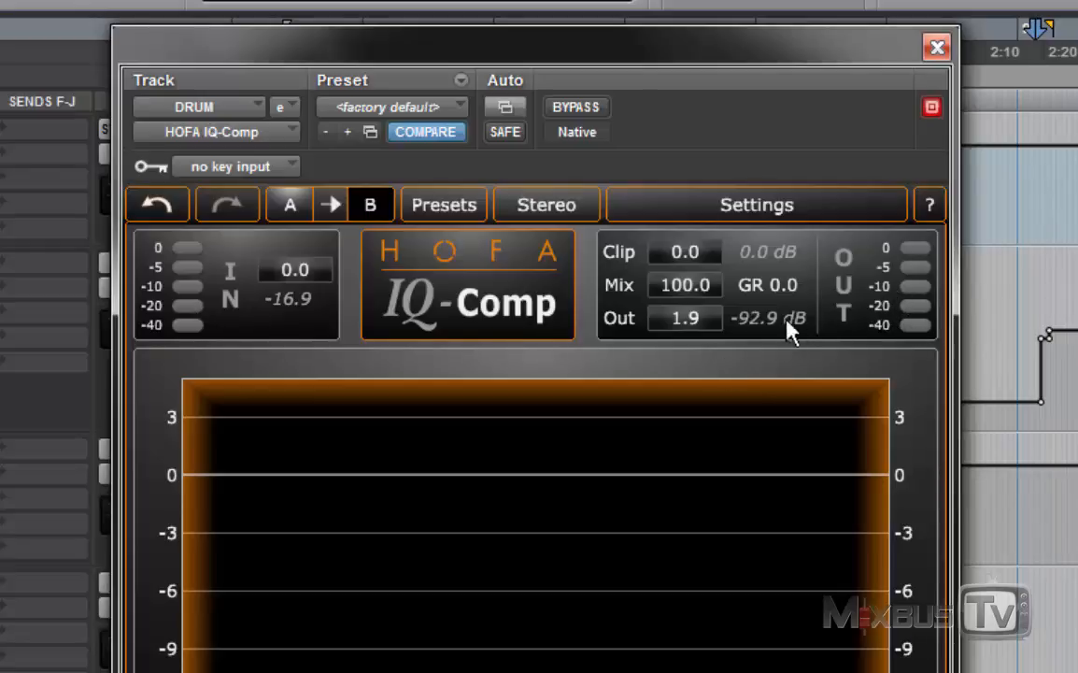
Turn the output clipper off and restore its Clip level to 0.0
left_click(696, 289)
mouse_move(703, 263)
left_mouse_down()
mouse_move(706, 366)
mouse_move(718, 276)
left_mouse_up()
mouse_move(701, 262)
left_mouse_down()
mouse_move(705, 322)
mouse_move(710, 256)
mouse_move(706, 330)
mouse_move(714, 252)
left_mouse_up()
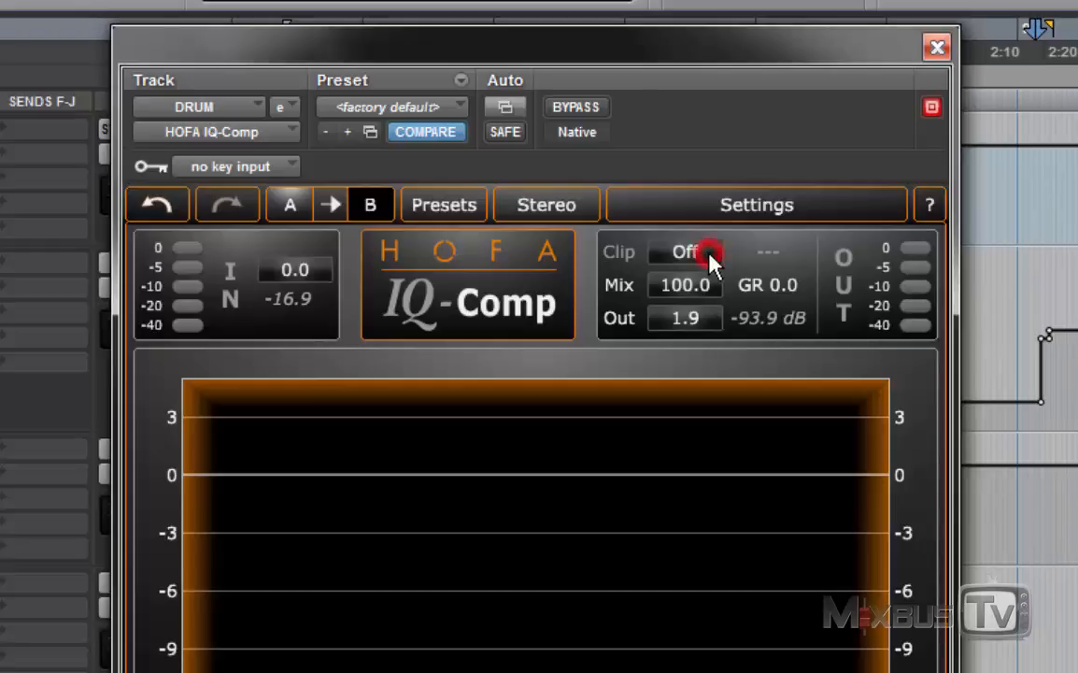
left_click_drag(714, 253, 709, 255)
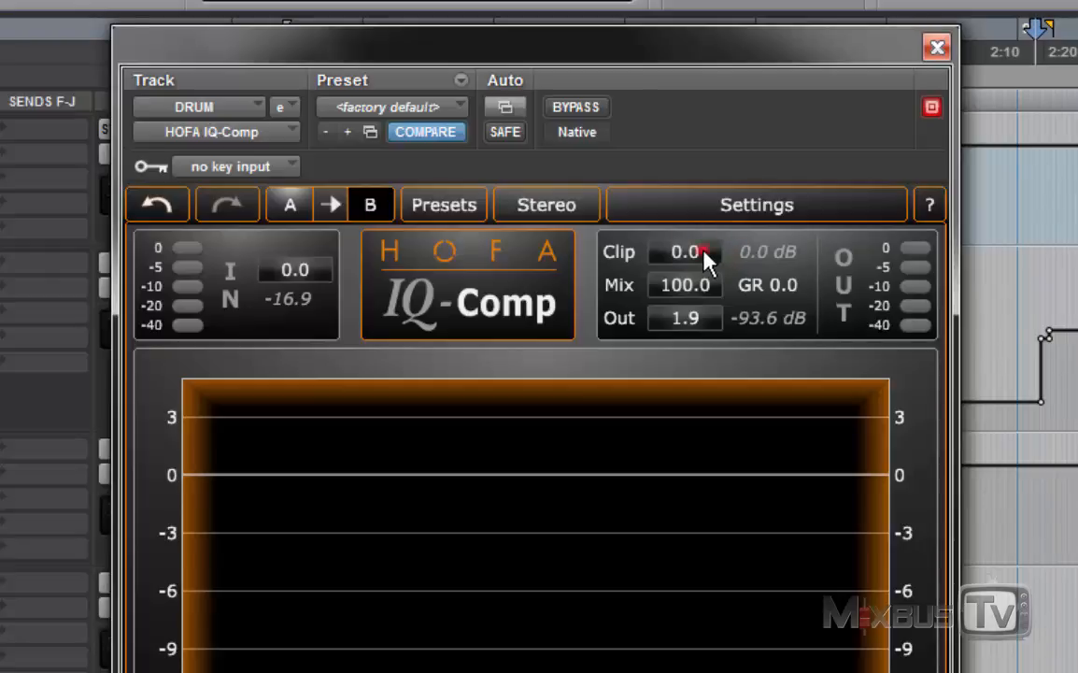
left_click_drag(705, 255, 680, 358)
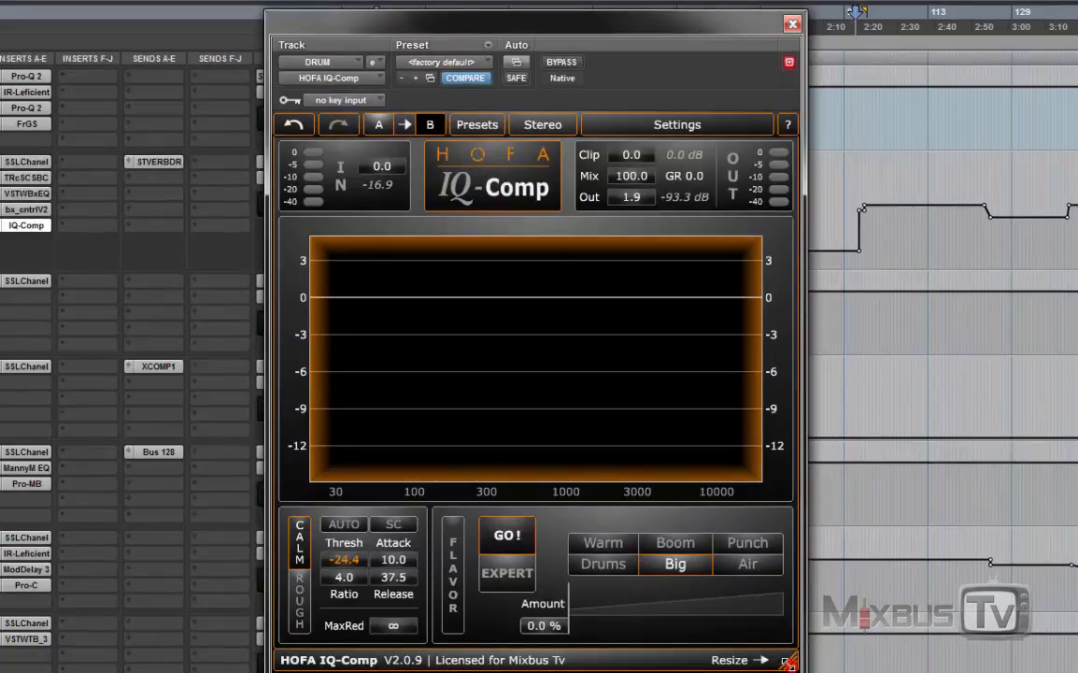
Resize the IQ-Comp plug-in window
left_click_drag(790, 659, 682, 554)
left_click_drag(683, 334, 799, 335)
Examine the plug-in's settings for defaults, gain-reduction range, clipping location and oversampling, and close them without changes
left_click(696, 126)
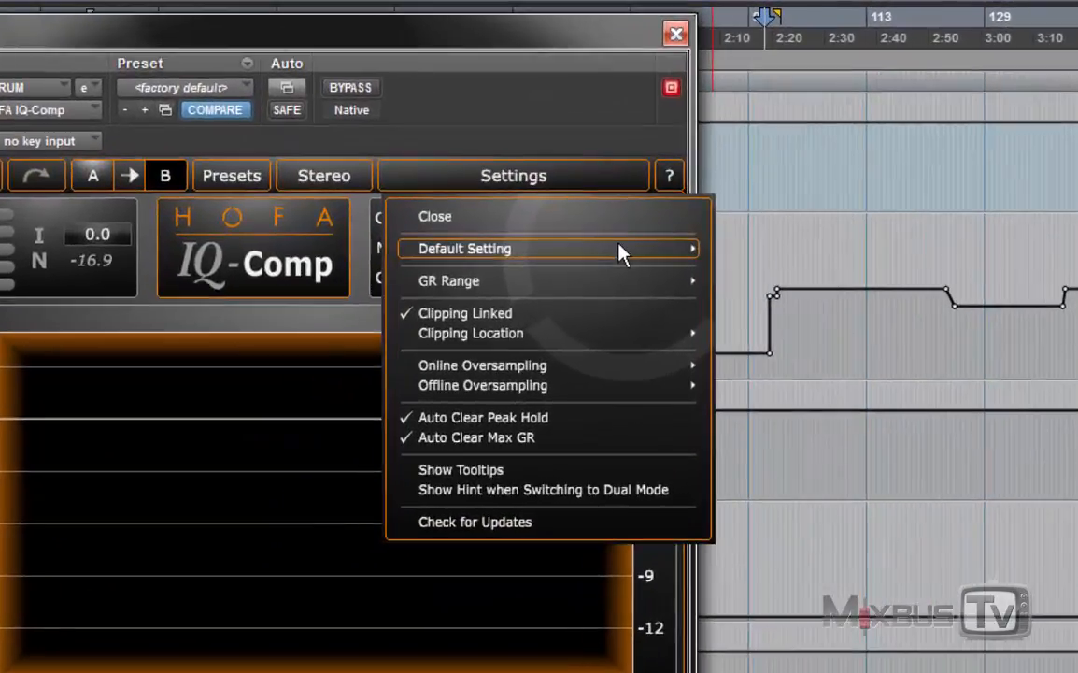
mouse_move(689, 254)
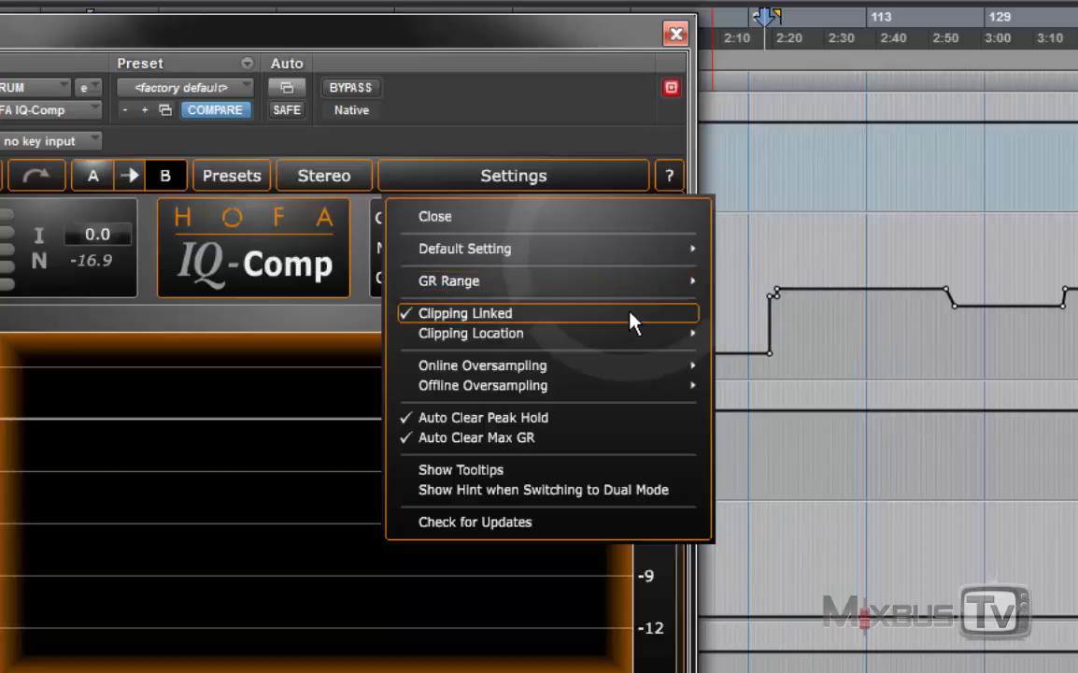
mouse_move(616, 336)
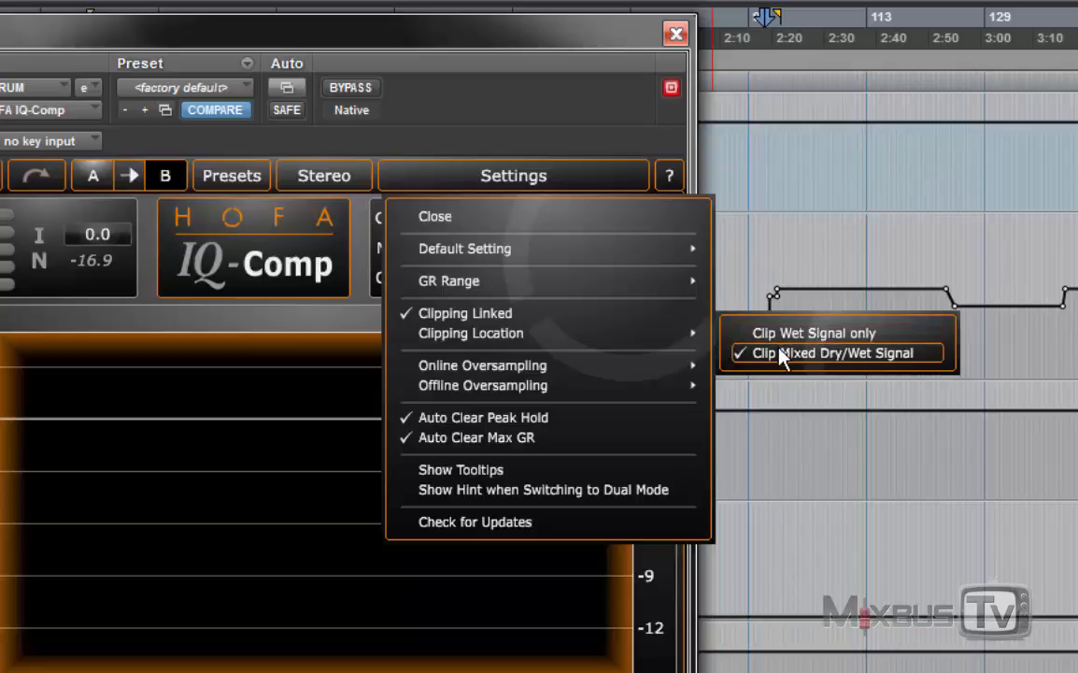
mouse_move(607, 377)
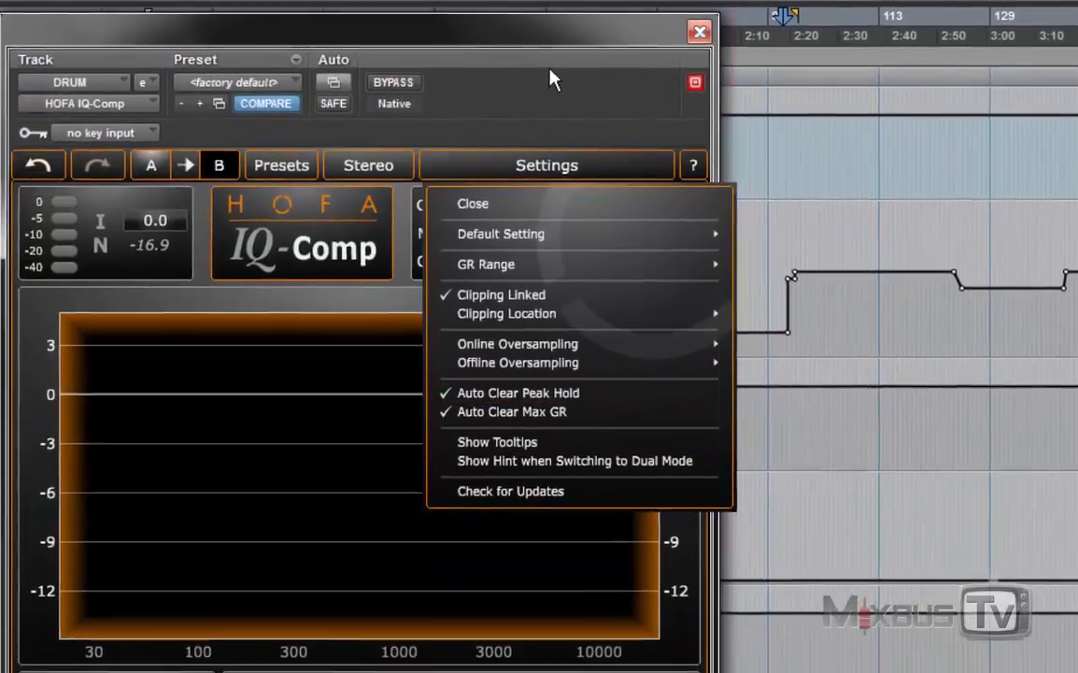
left_click(525, 105)
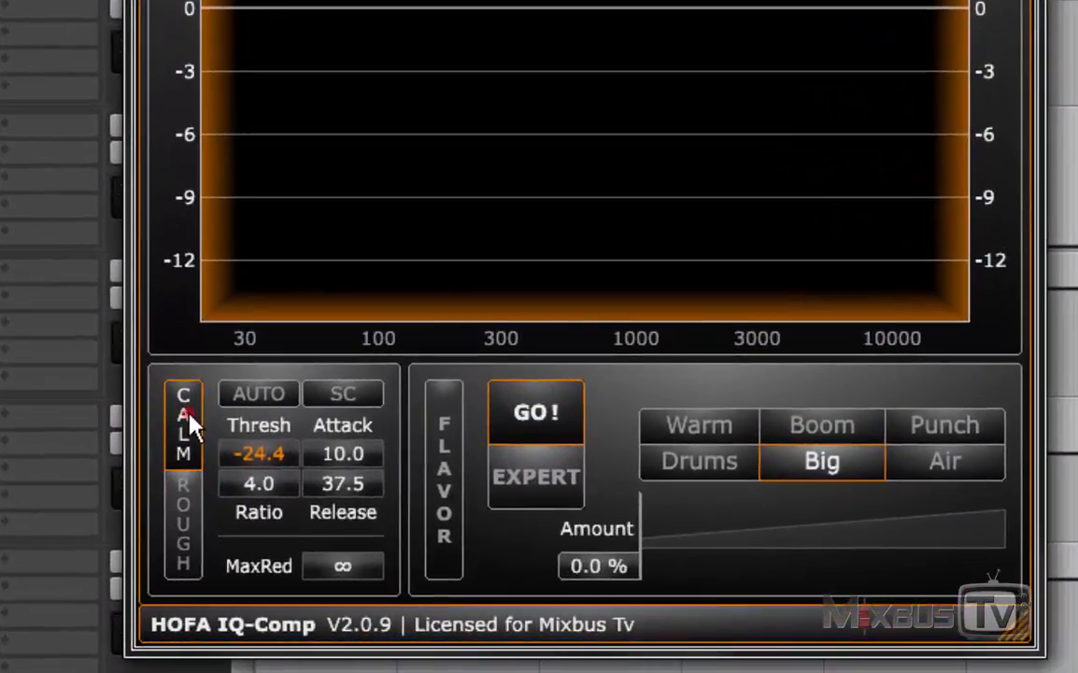
Switch the compressor's character to Rough and back to Calm
left_click(268, 482)
left_click(187, 505)
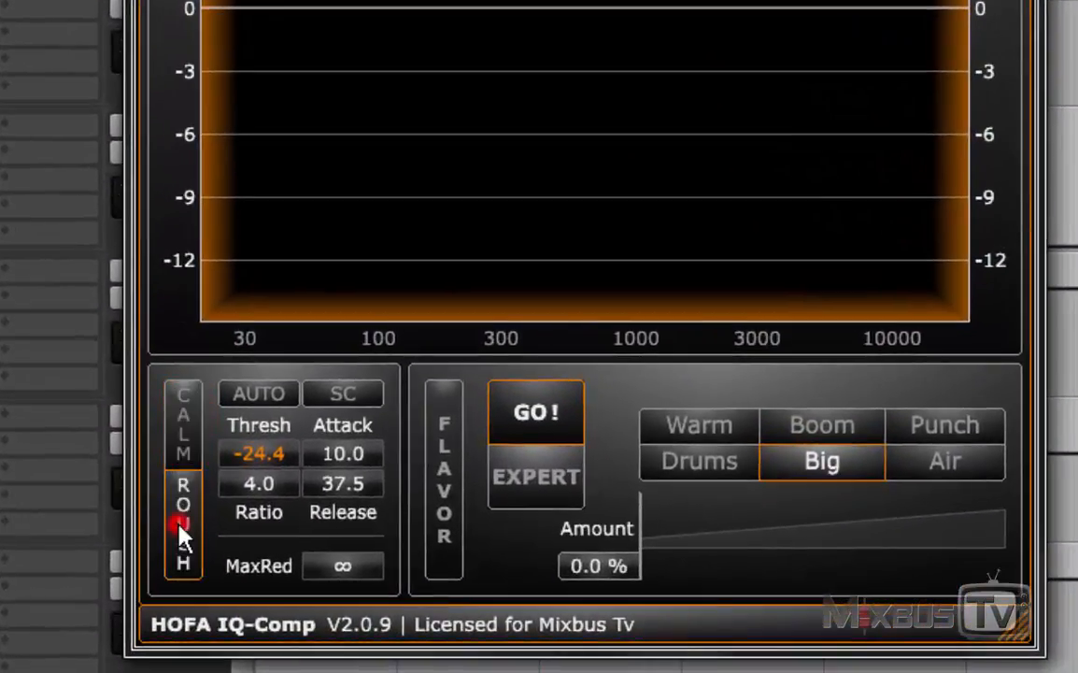
left_click(183, 433)
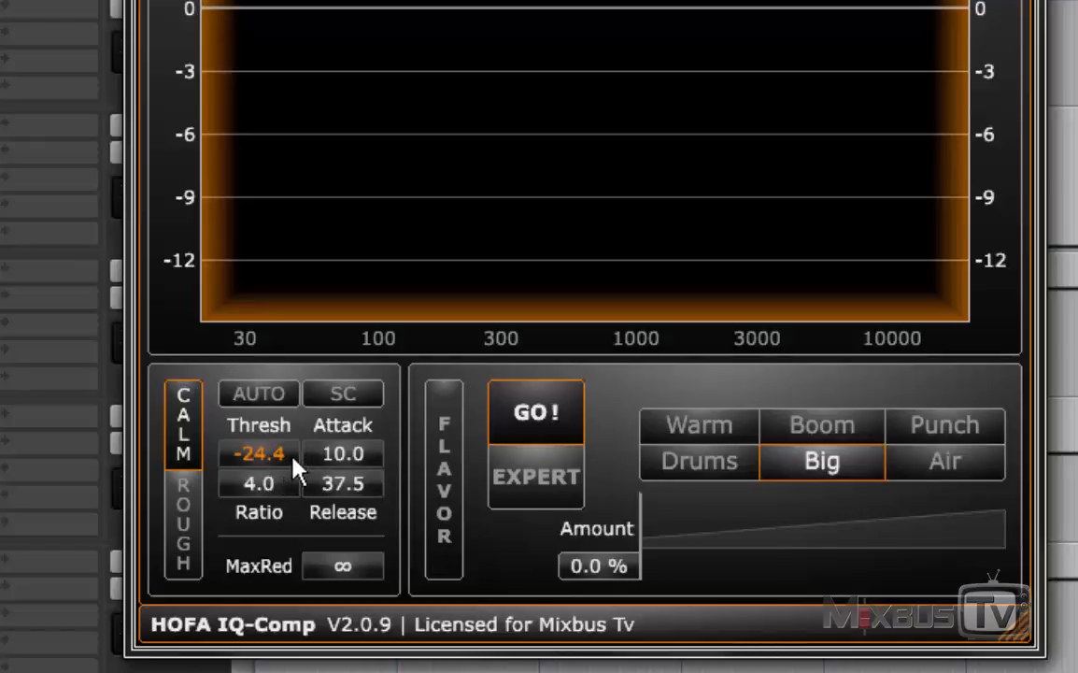
Enable automatic compression control and lower the threshold to -28.2
left_click(272, 397)
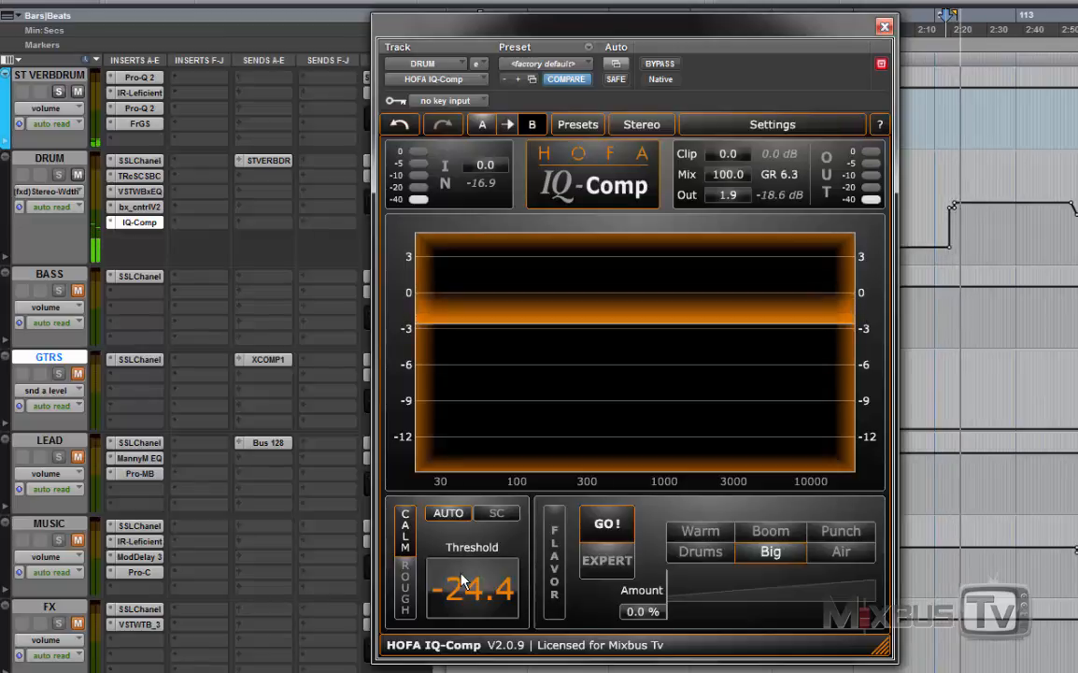
mouse_move(464, 581)
left_mouse_down()
mouse_move(465, 598)
mouse_move(462, 588)
left_mouse_up()
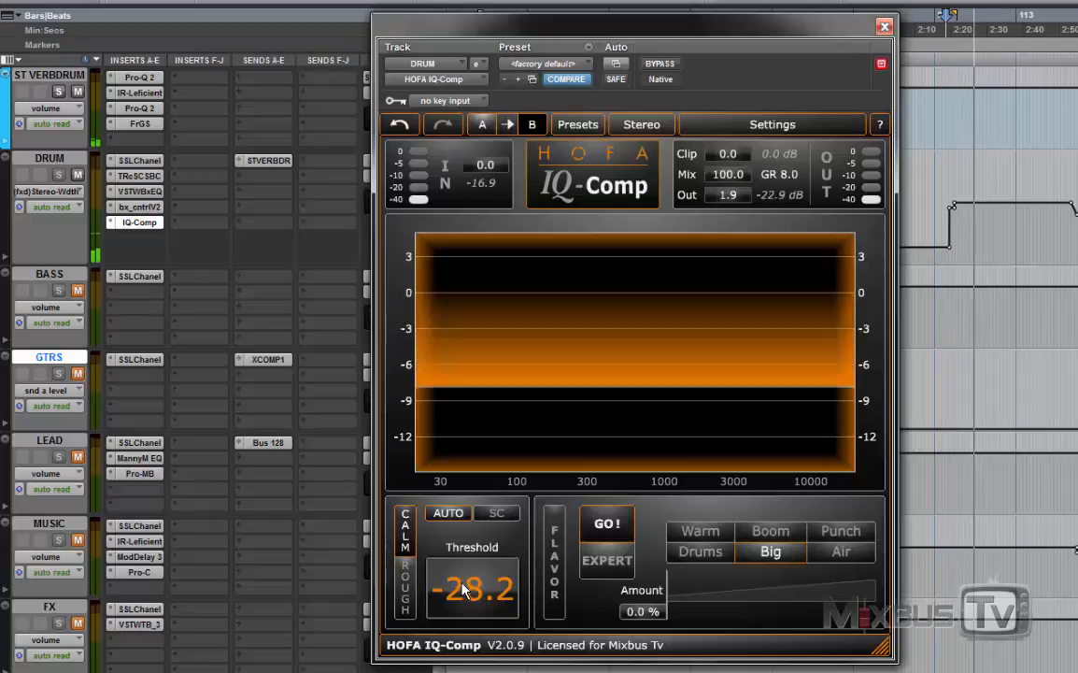
Compare the Rough character with Calm in Auto mode on the playing drums, finishing on Calm
left_click(407, 582)
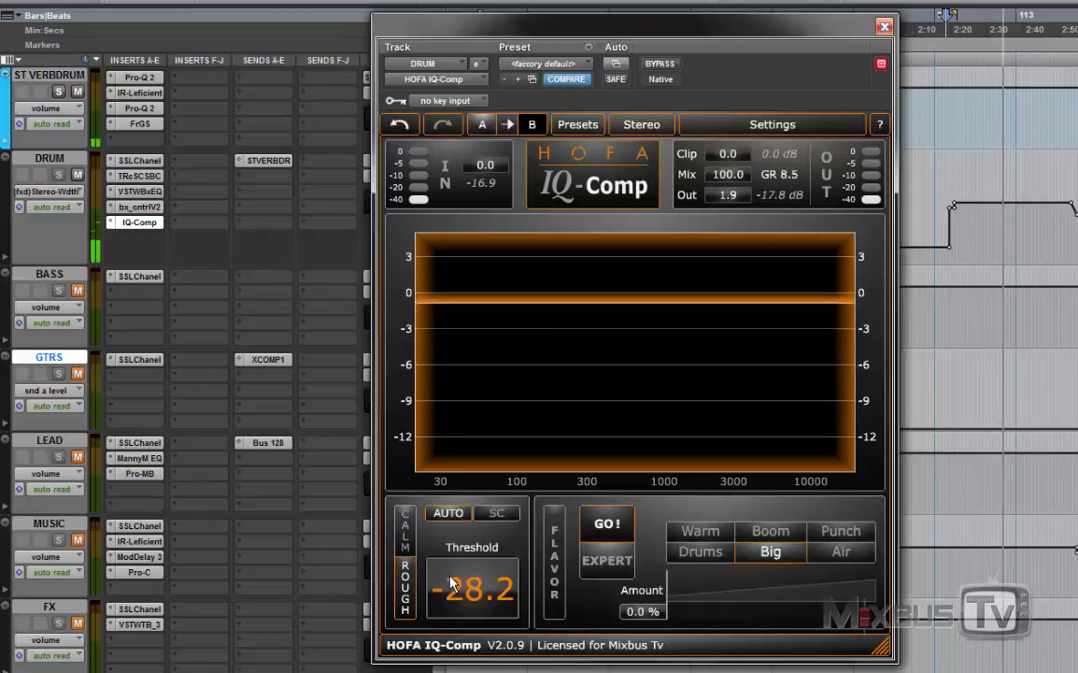
left_click(406, 528)
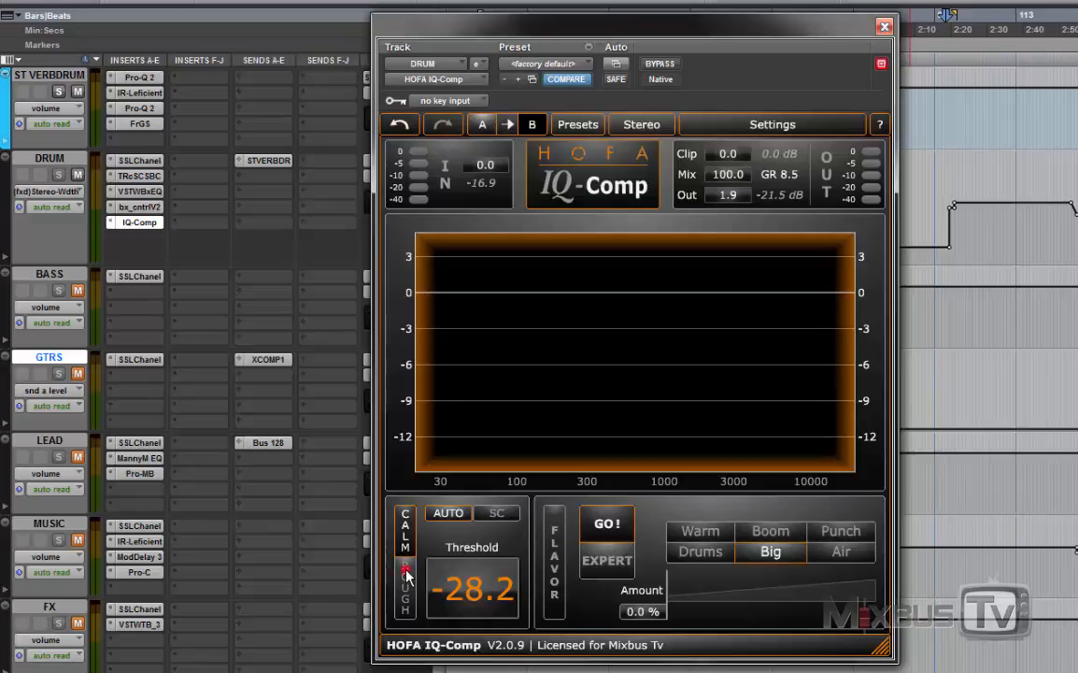
left_click(405, 540)
Turn off Auto mode, lower the threshold to -29.5 and raise the output gain to 4.1
left_click(450, 520)
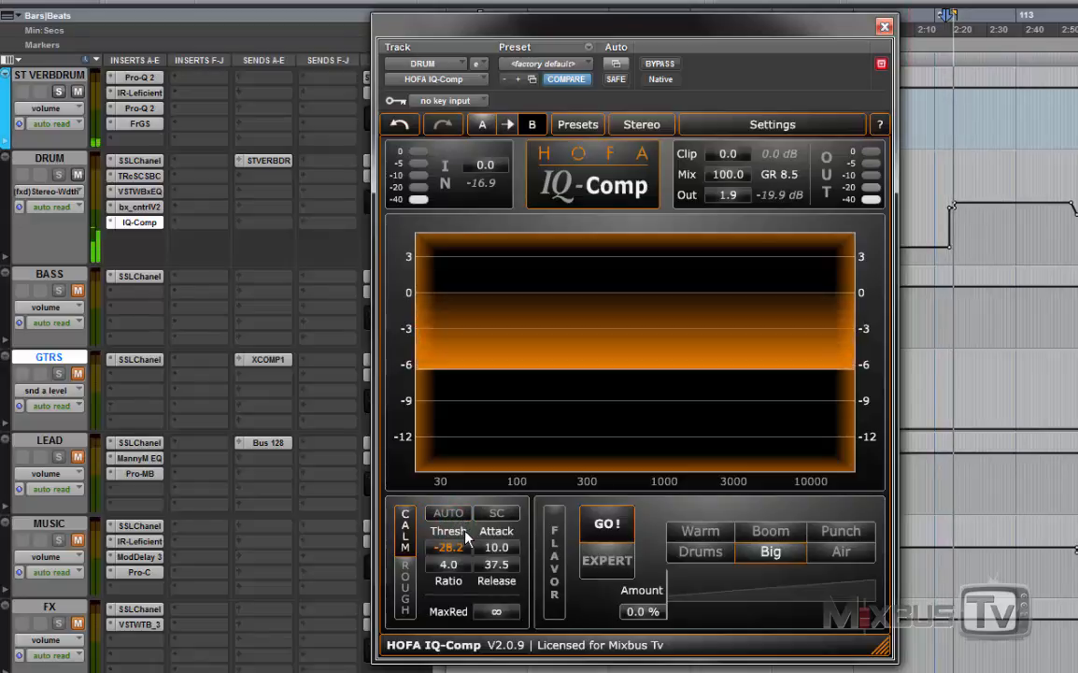
left_click_drag(454, 550, 454, 555)
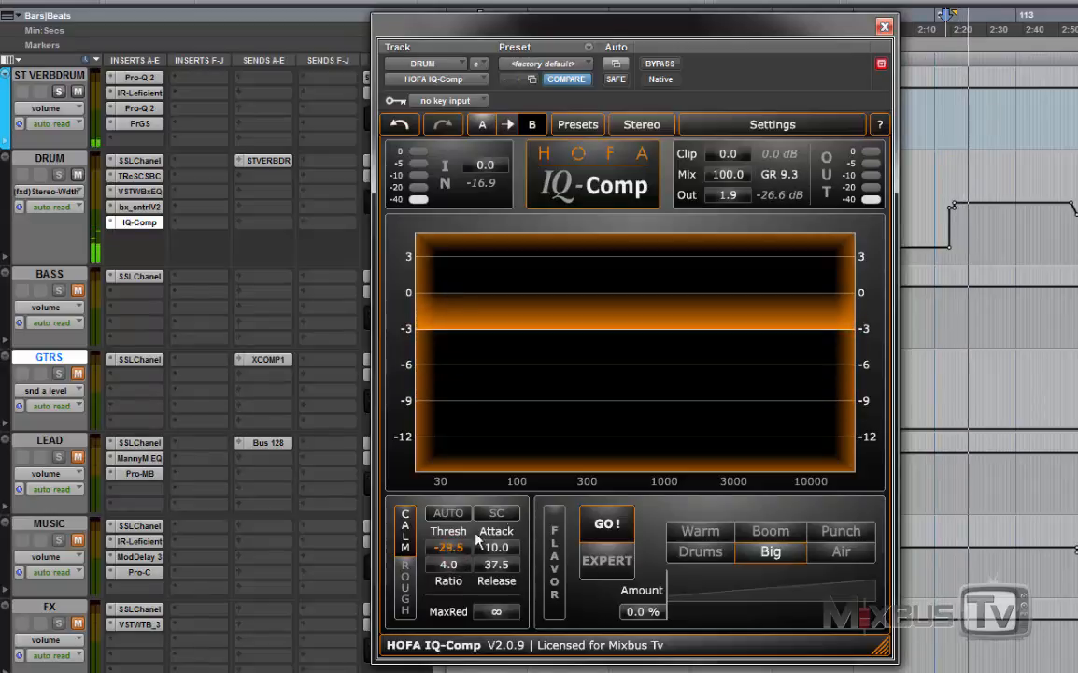
left_click_drag(727, 197, 738, 220)
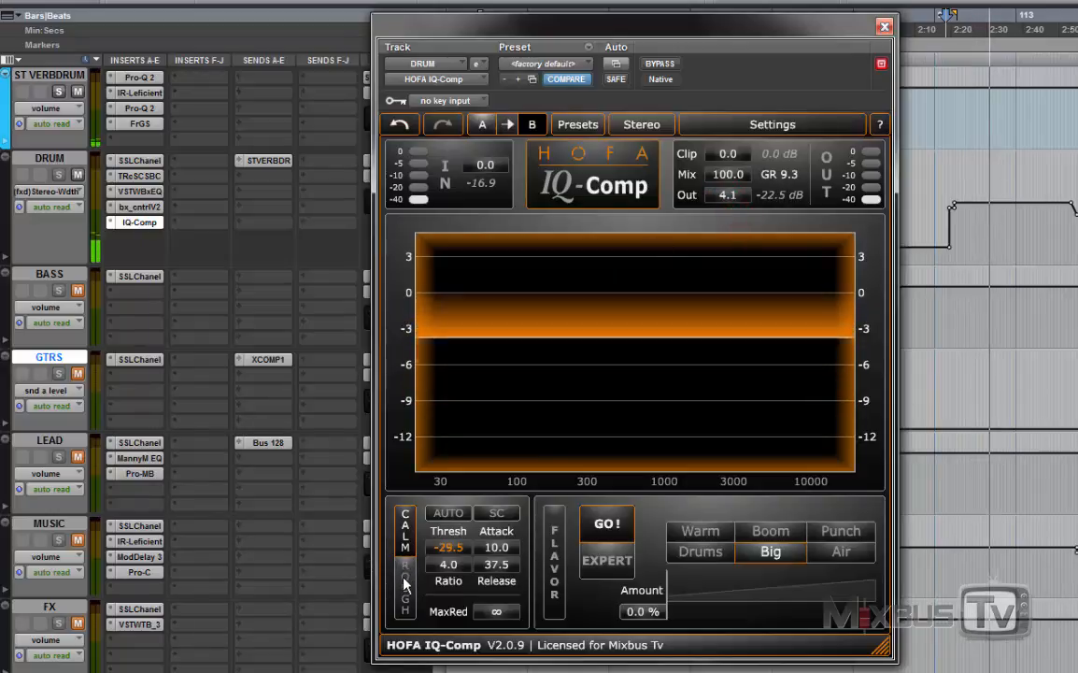
Audition Rough against Calm with the manual compressor settings, and toggle Auto mode on and off again
left_click(404, 582)
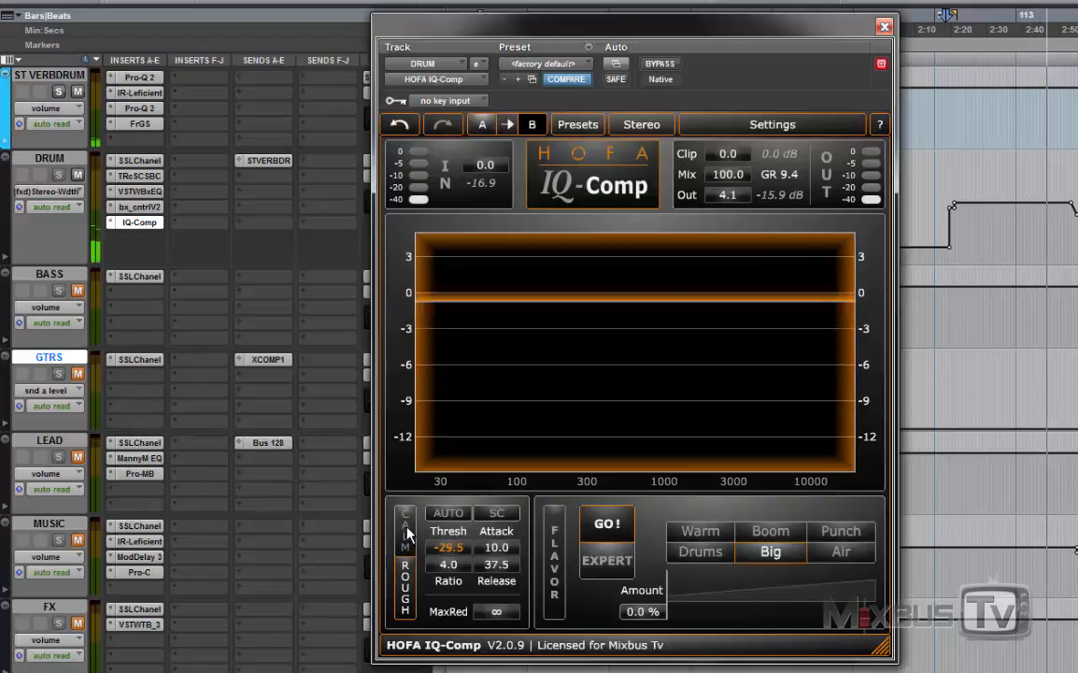
left_click(407, 533)
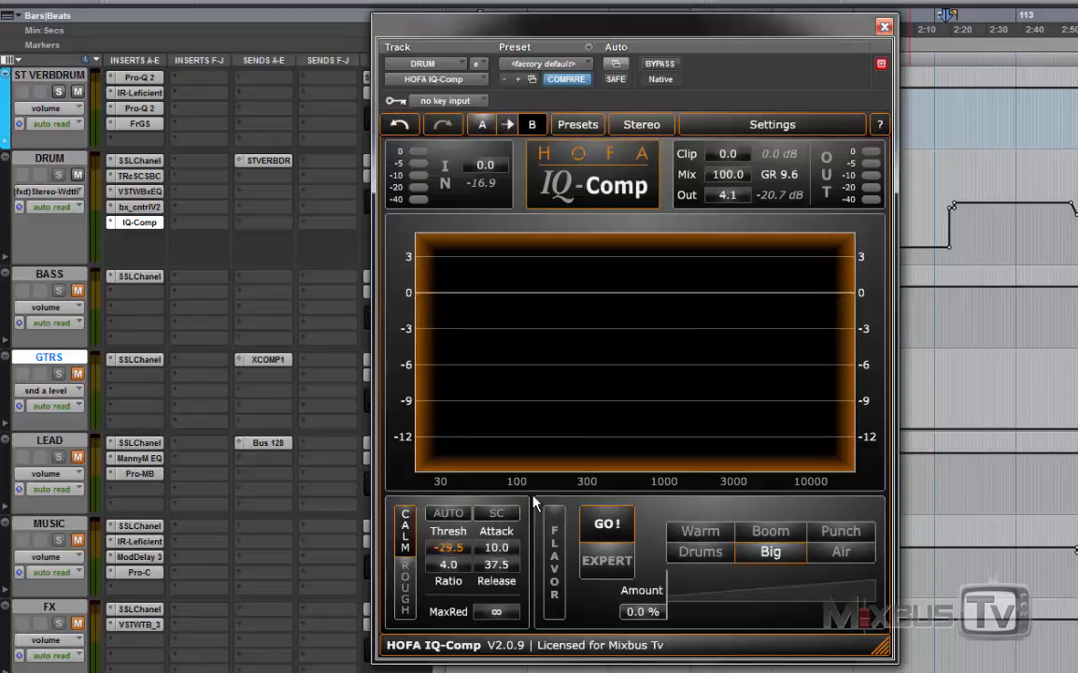
left_click(452, 516)
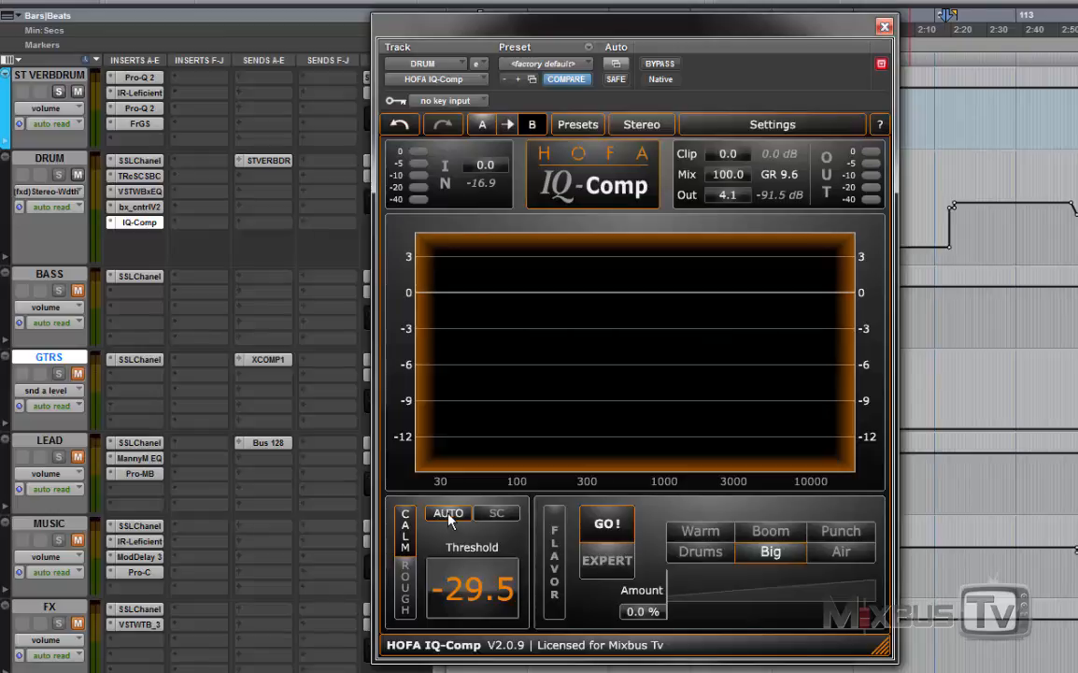
left_click(450, 515)
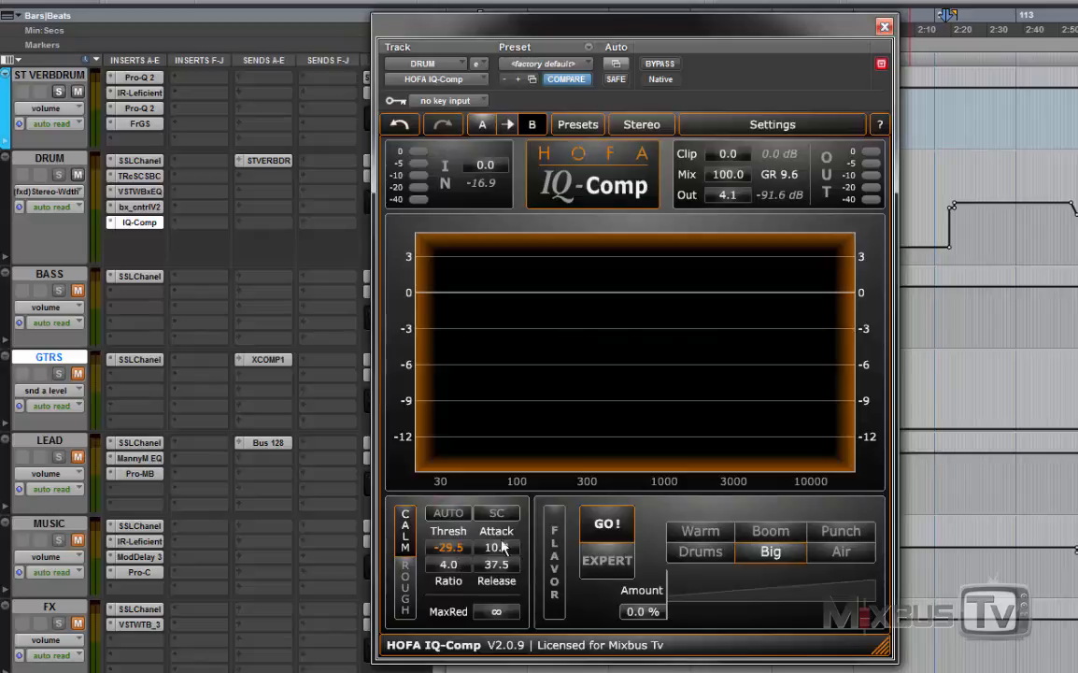
Show the sidechain section, browse the key input buses with the external source selected, and restore the internal source
left_click(505, 514)
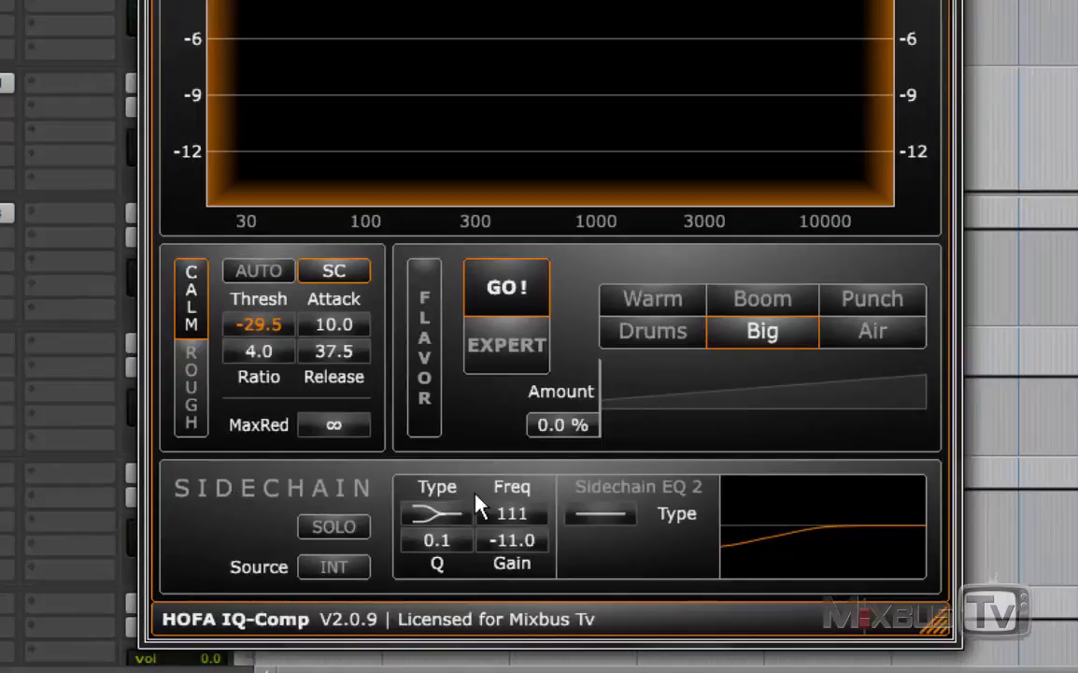
left_click(350, 572)
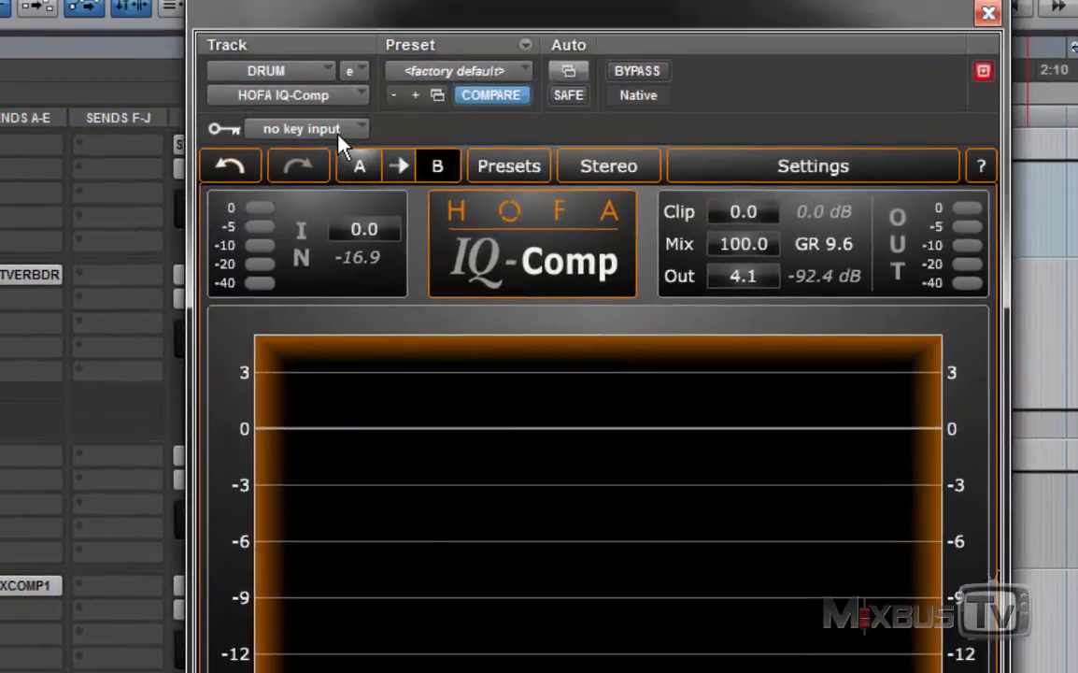
left_click(340, 136)
mouse_move(309, 213)
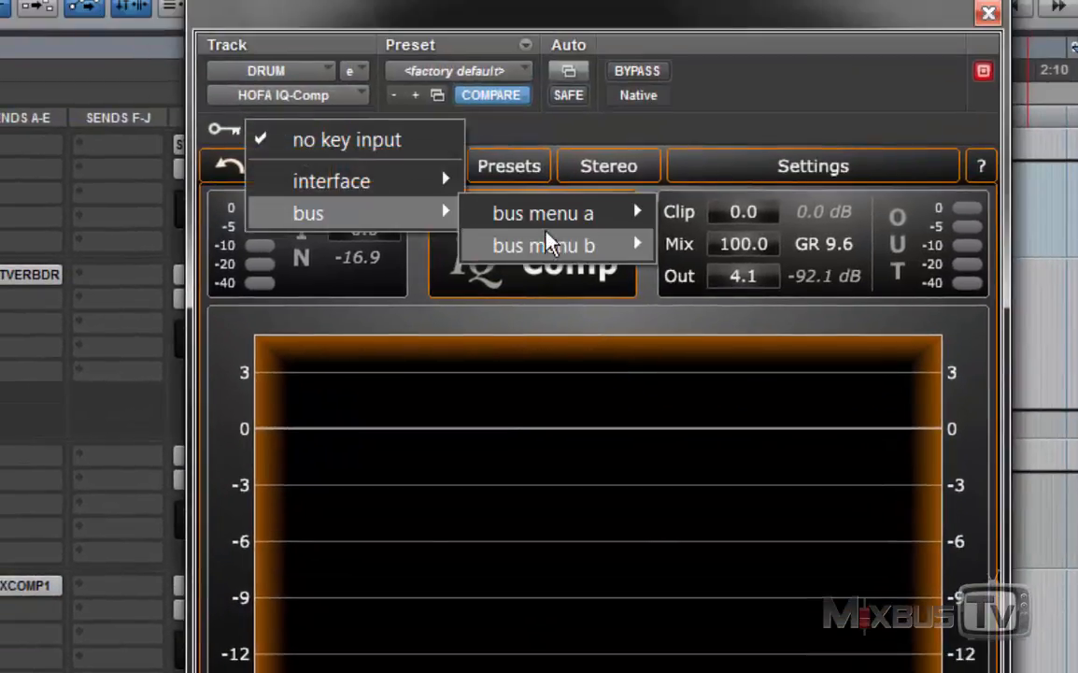
mouse_move(549, 245)
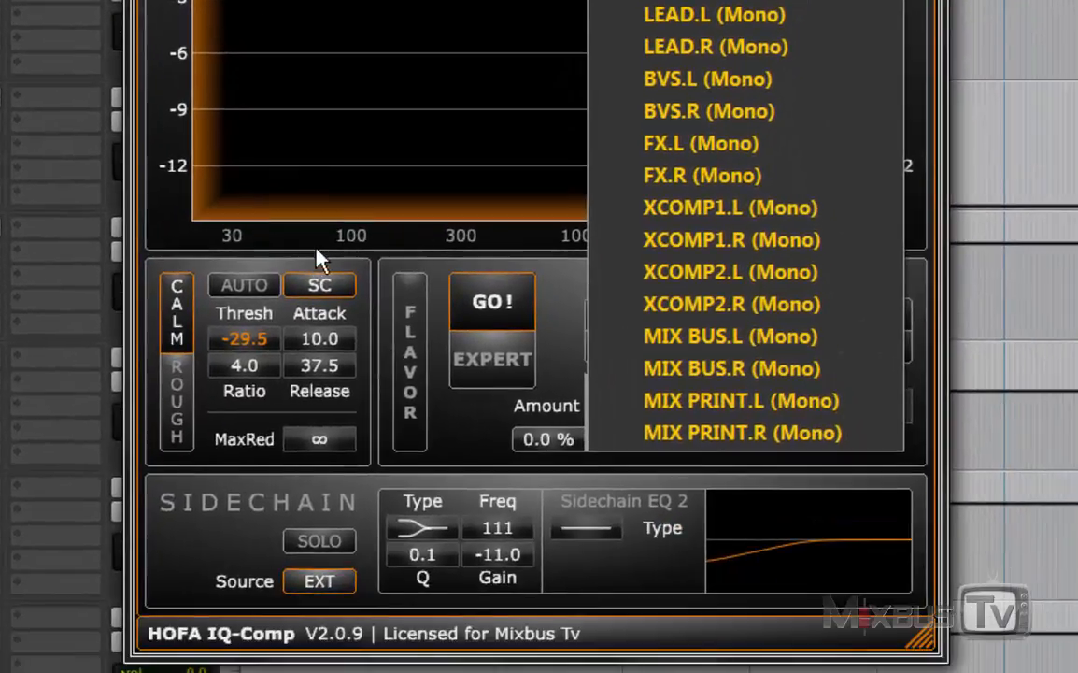
left_click(316, 248)
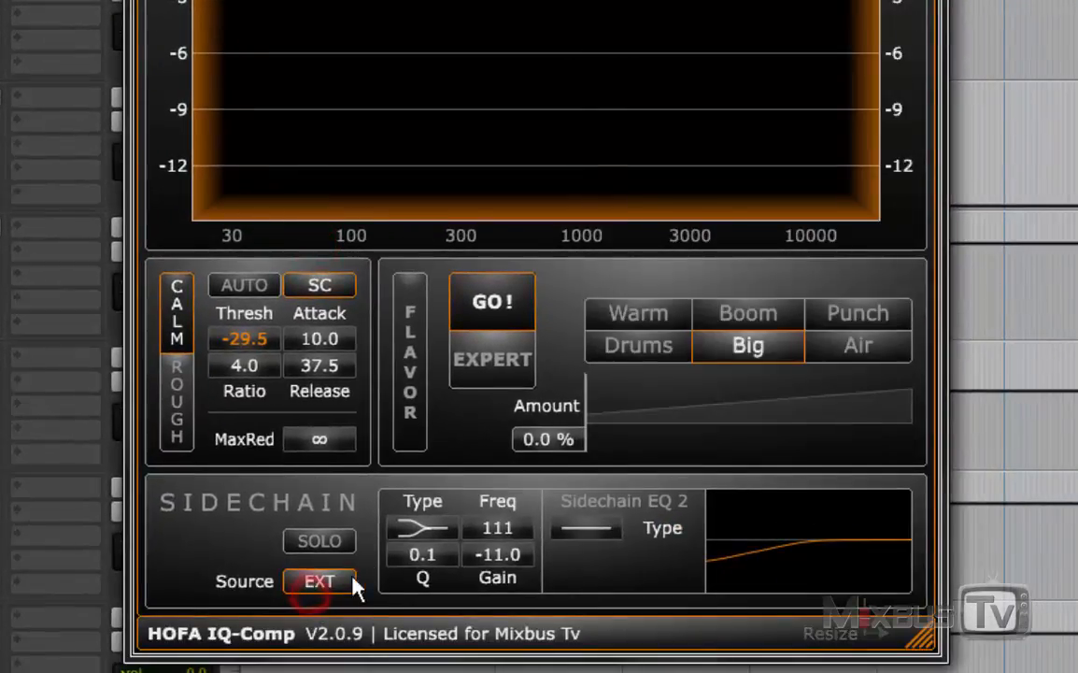
left_click(325, 582)
Set the first sidechain EQ band to a low-cut filter with Q 2.6 and frequency 125
left_click(425, 530)
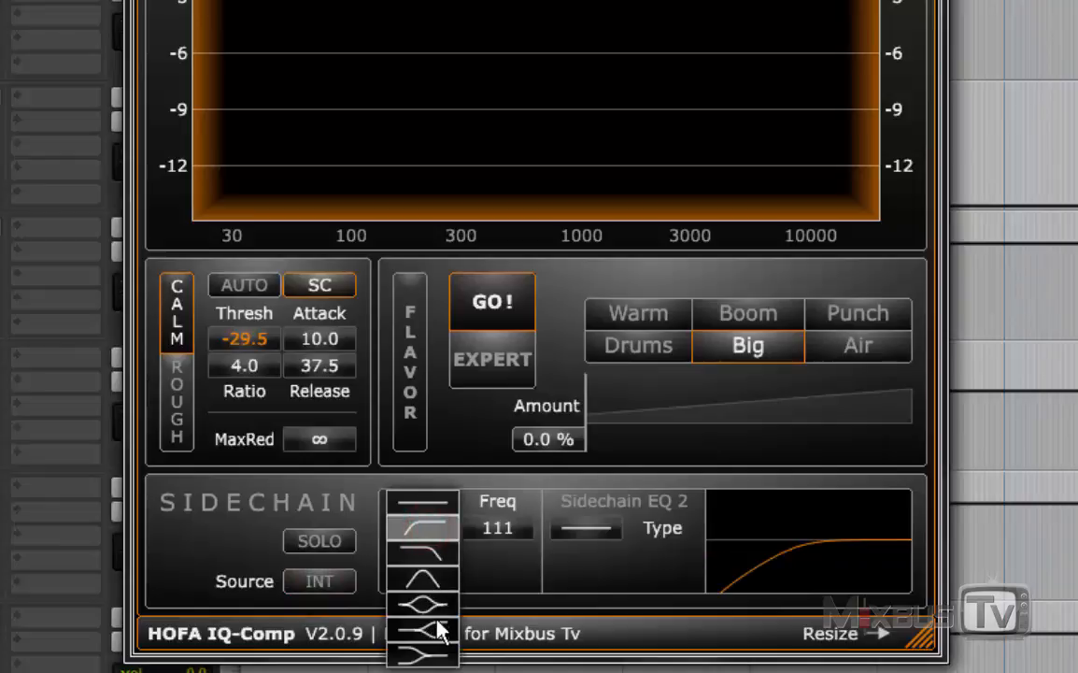
left_click(373, 473)
left_click_drag(435, 558, 434, 352)
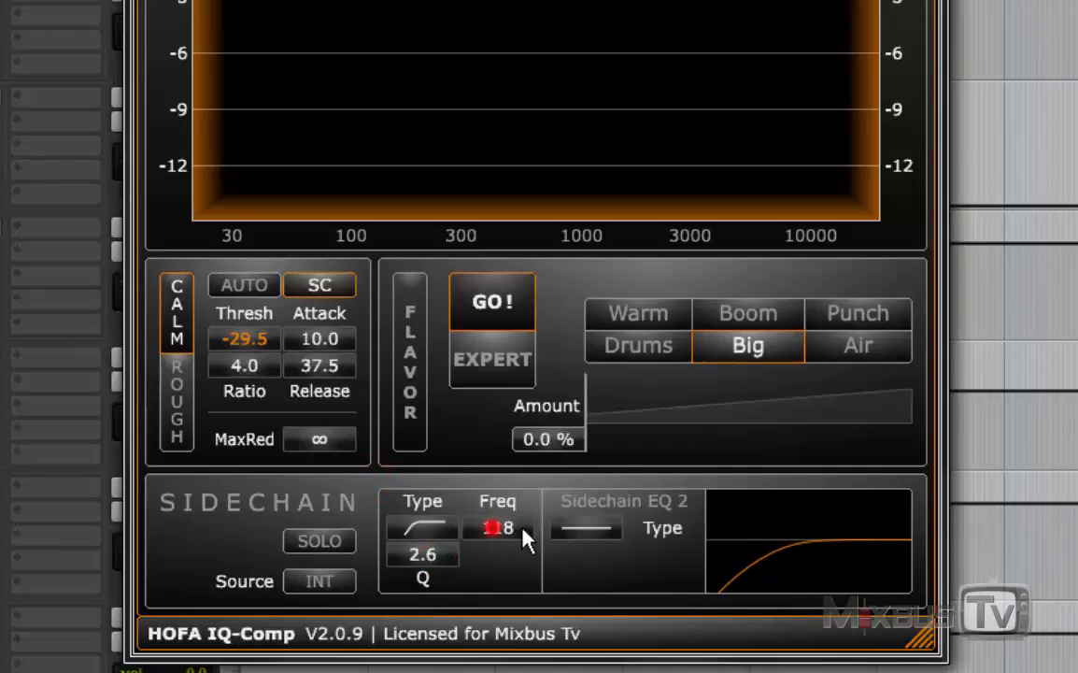
left_click_drag(455, 542, 400, 521)
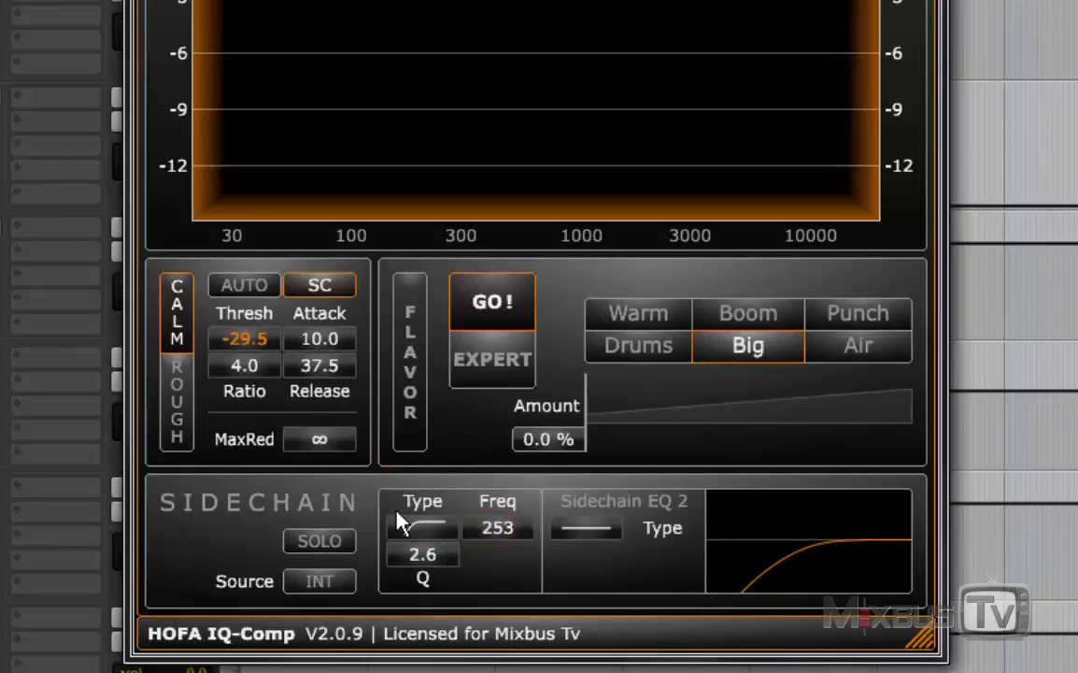
Set the second sidechain EQ band to a high-cut filter and adjust its frequency
left_click(572, 531)
left_click(583, 591)
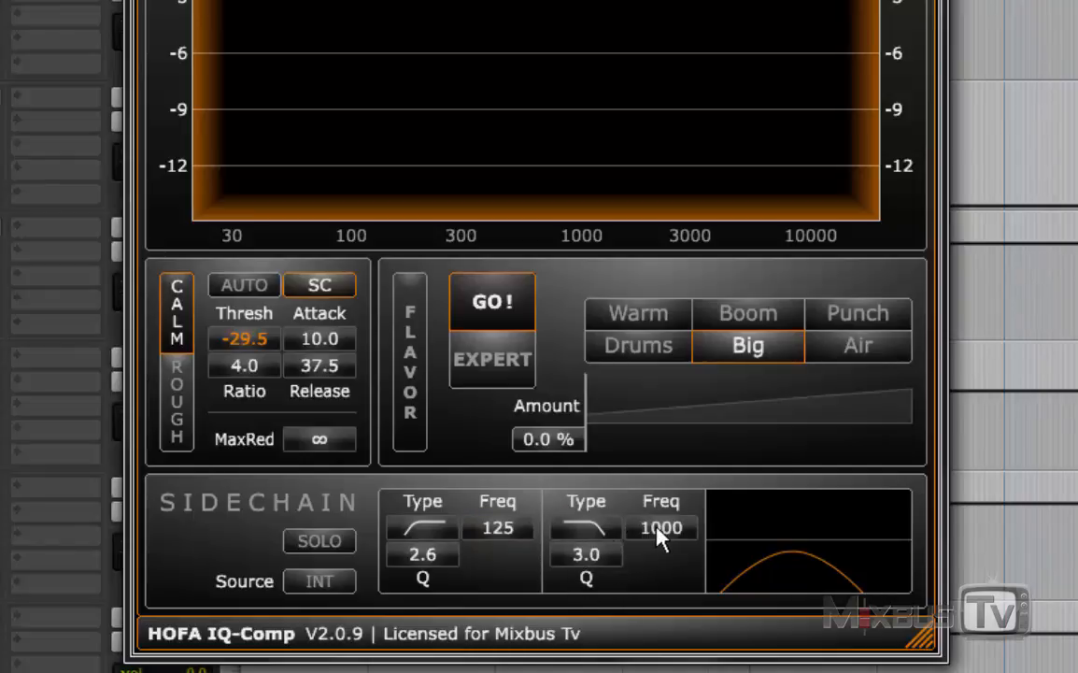
mouse_move(660, 534)
left_mouse_down()
mouse_move(691, 526)
mouse_move(640, 539)
mouse_move(654, 535)
left_mouse_up()
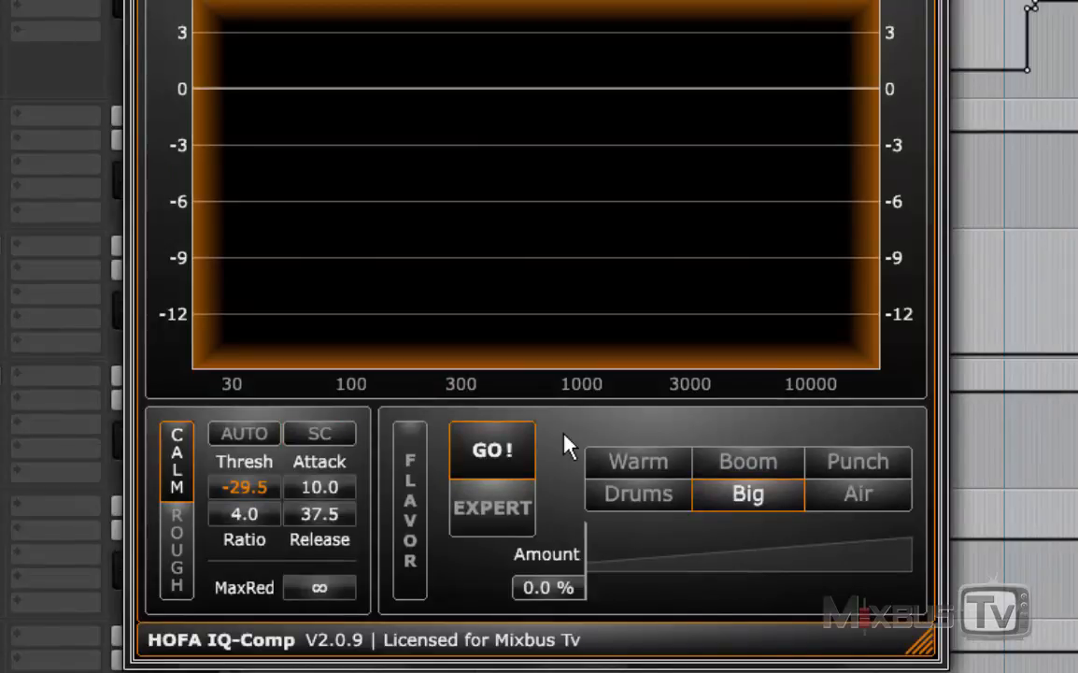
Show the Expert flavor EQ controls and return the flavor section to GO! mode
left_click(449, 560)
left_click(500, 510)
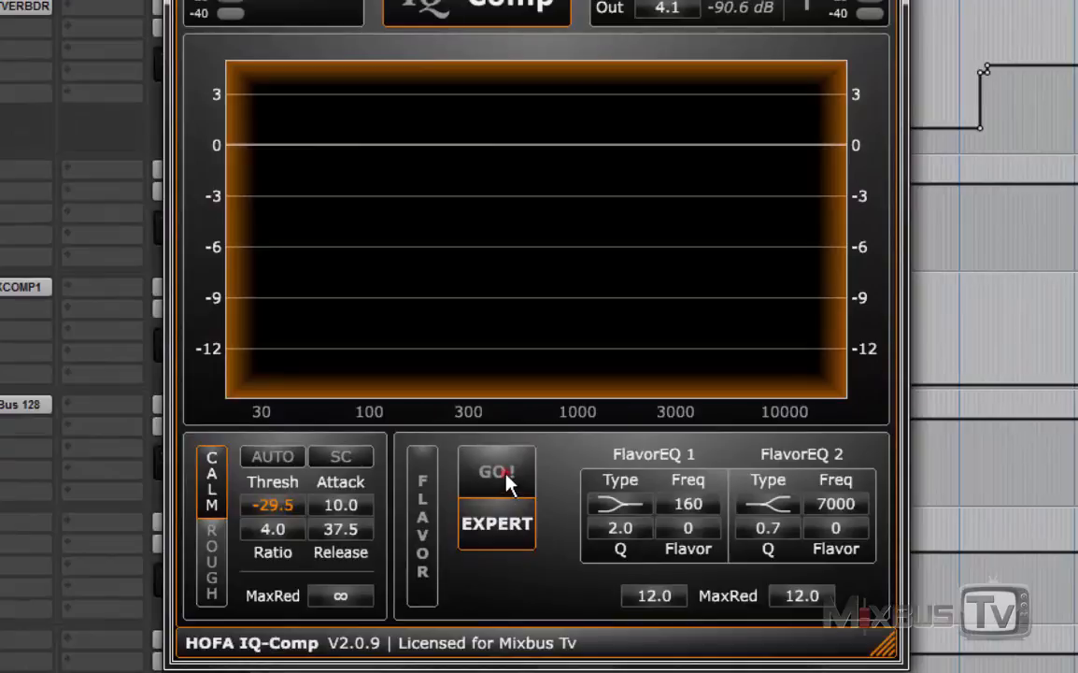
left_click(508, 479)
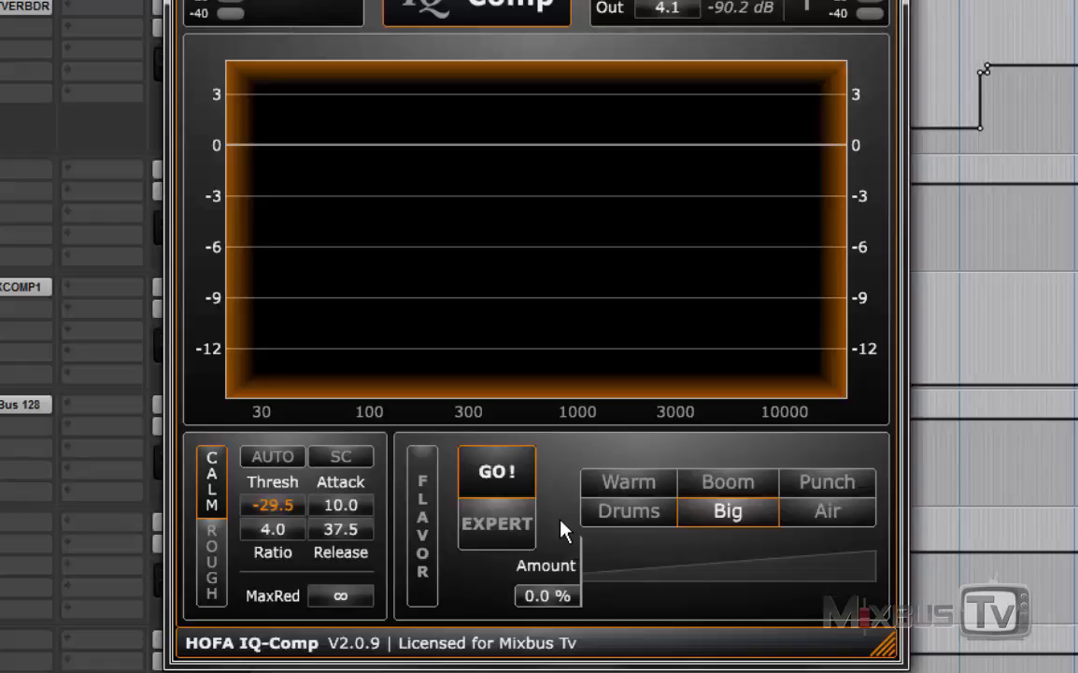
Raise the flavor Amount to 100% and choose the Drums flavor
left_click_drag(581, 576, 845, 607)
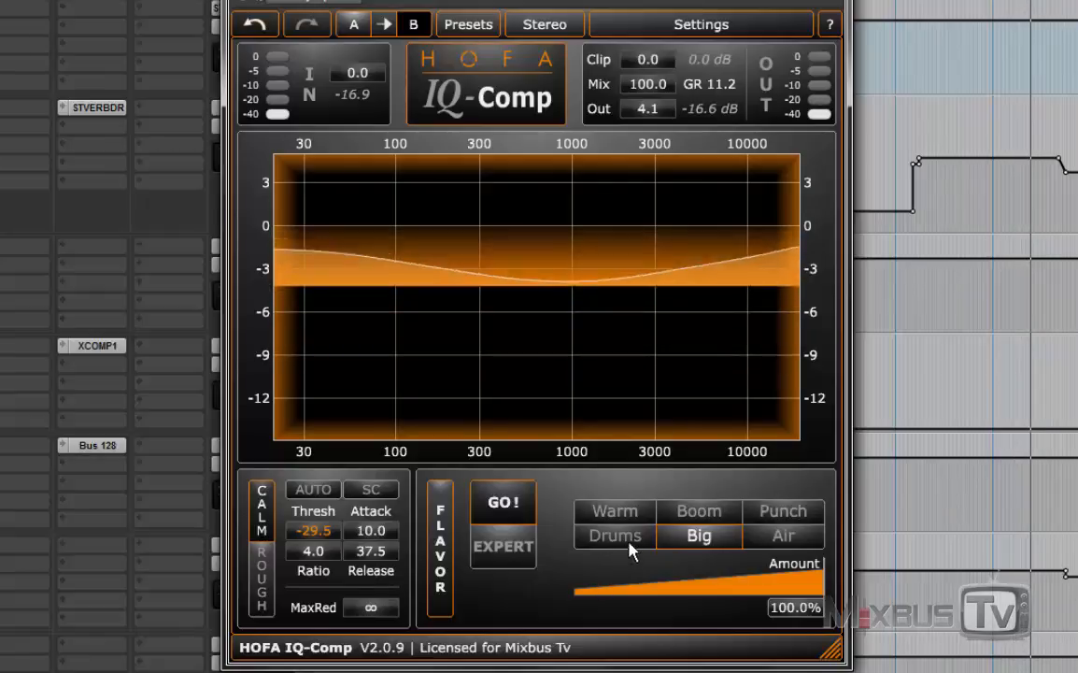
left_click(626, 547)
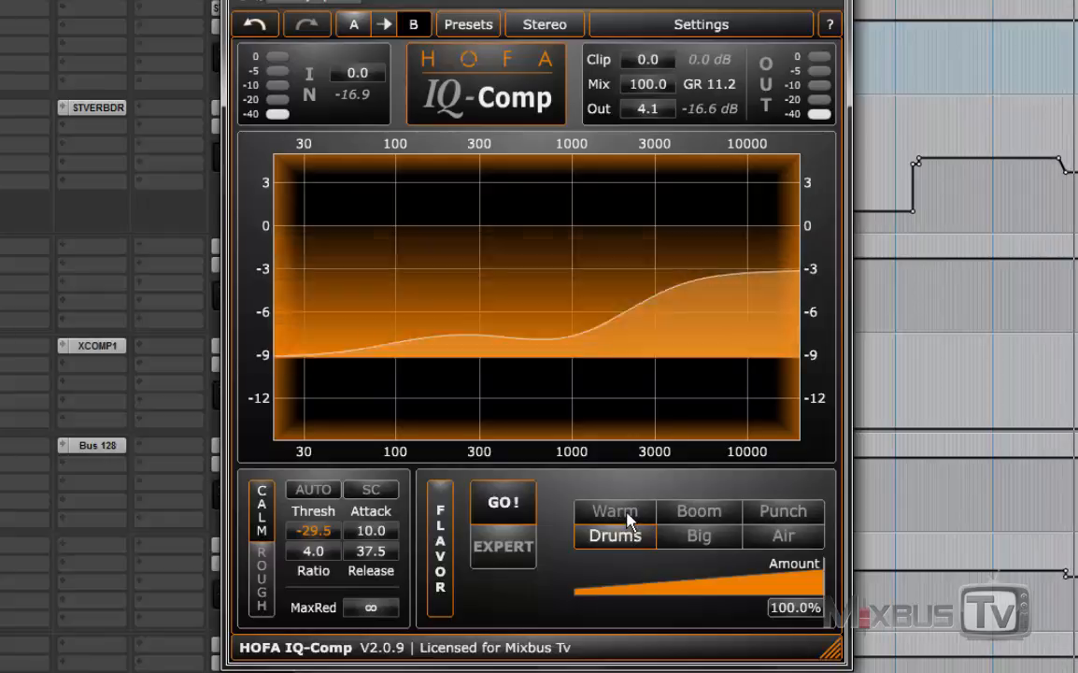
Choose the Warm flavor and raise the compressor's output level to 5.8 dB
left_click(627, 514)
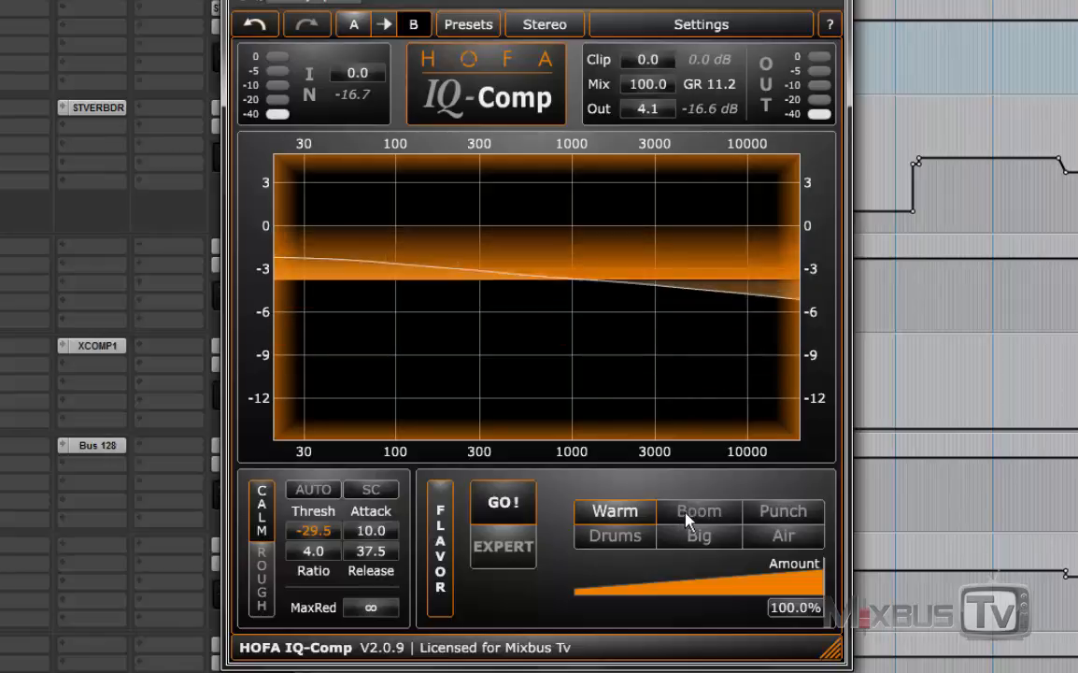
left_click_drag(669, 119, 666, 108)
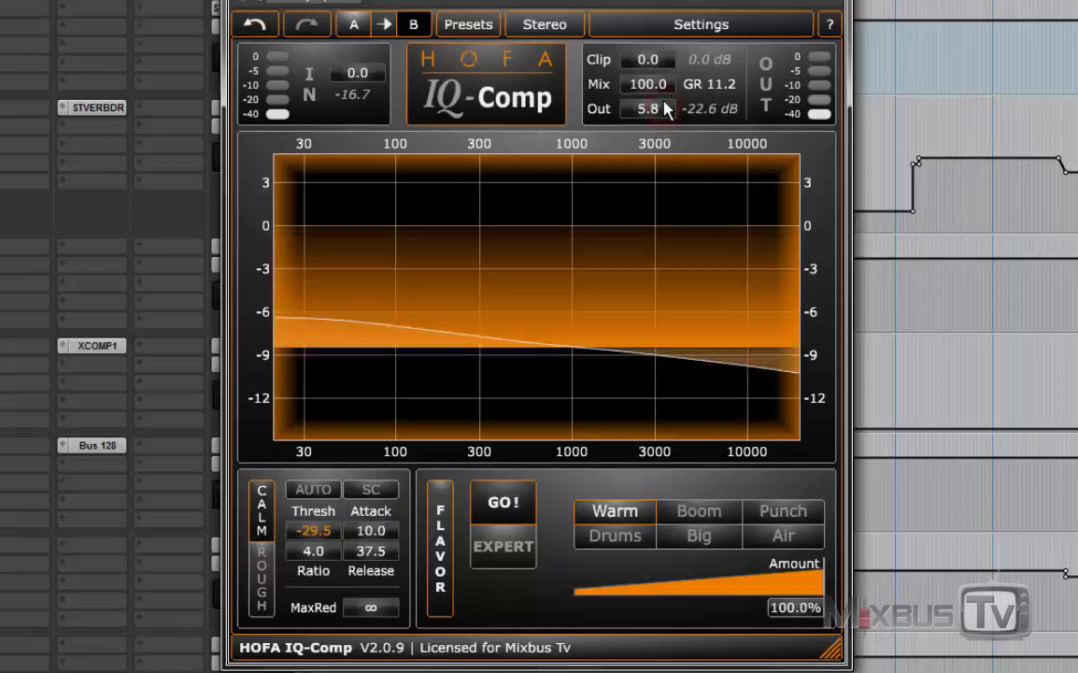
Audition the Boom, Punch and Air flavors in turn
left_click(699, 512)
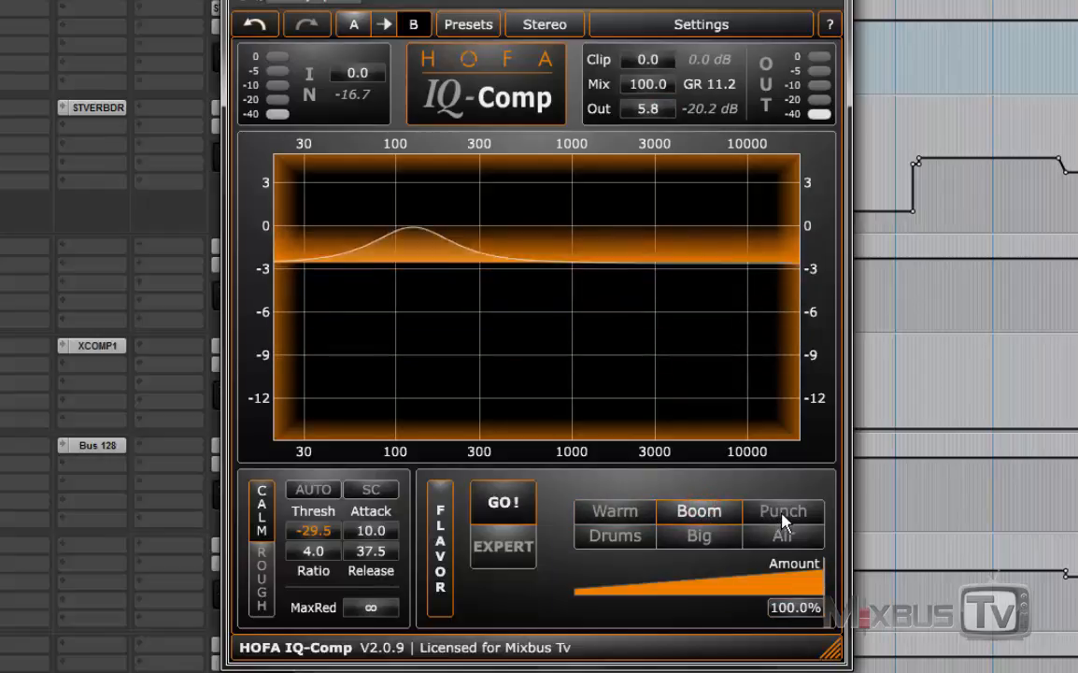
left_click(783, 514)
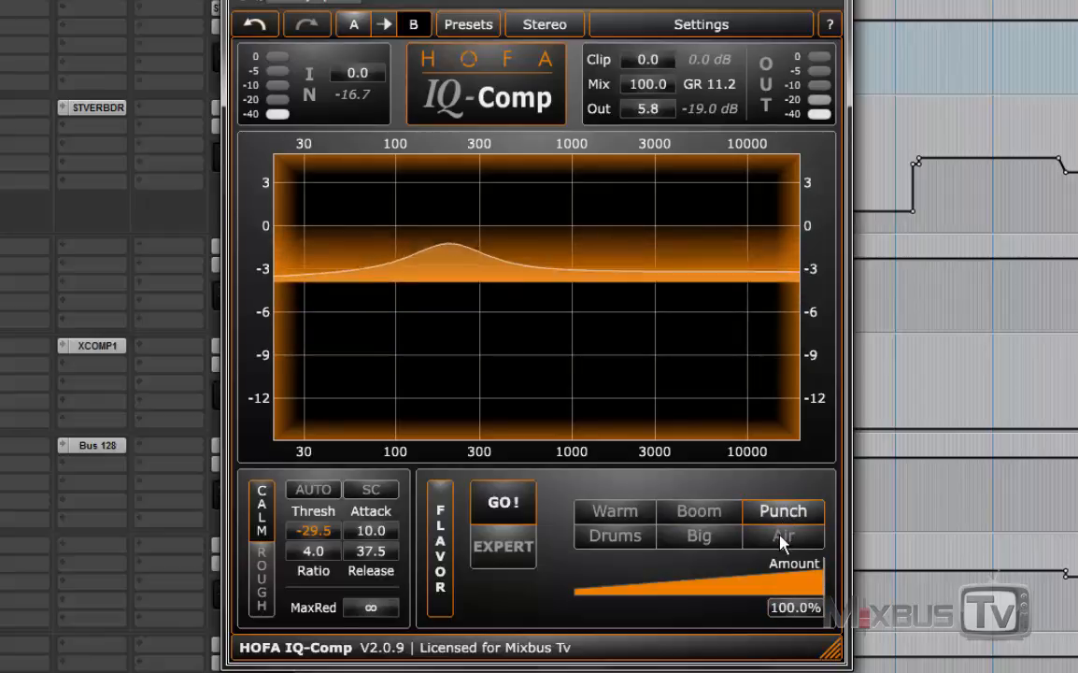
left_click(783, 540)
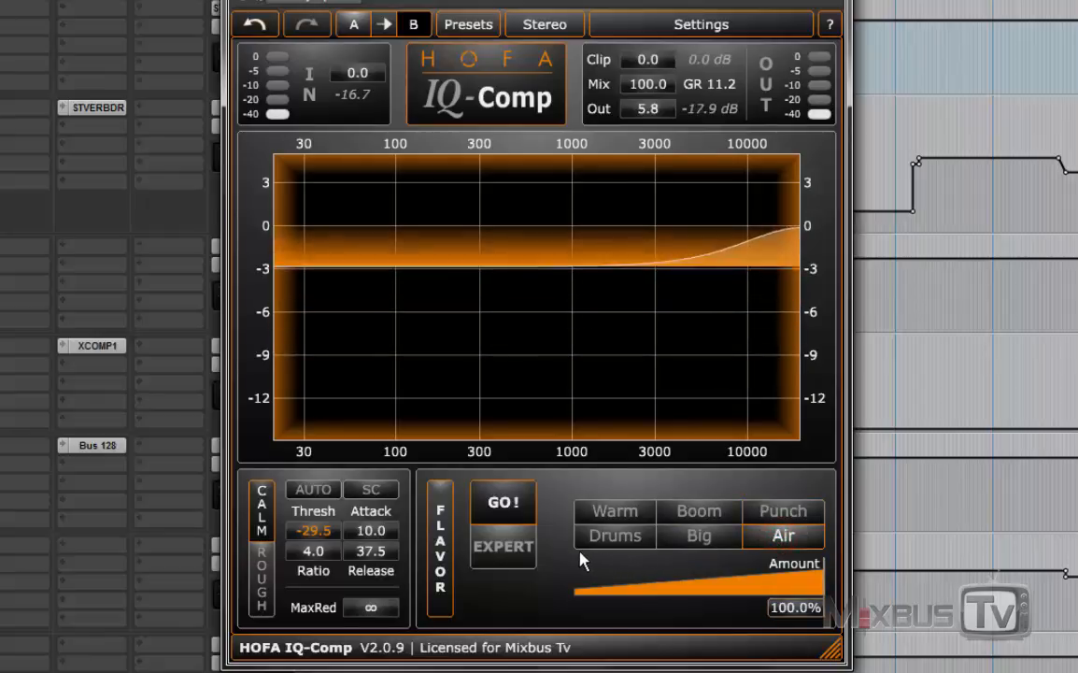
Sweep the flavor Amount to its minimum and back to 100%, and choose the Big flavor
left_click_drag(688, 599, 458, 588)
left_click_drag(578, 585, 951, 605)
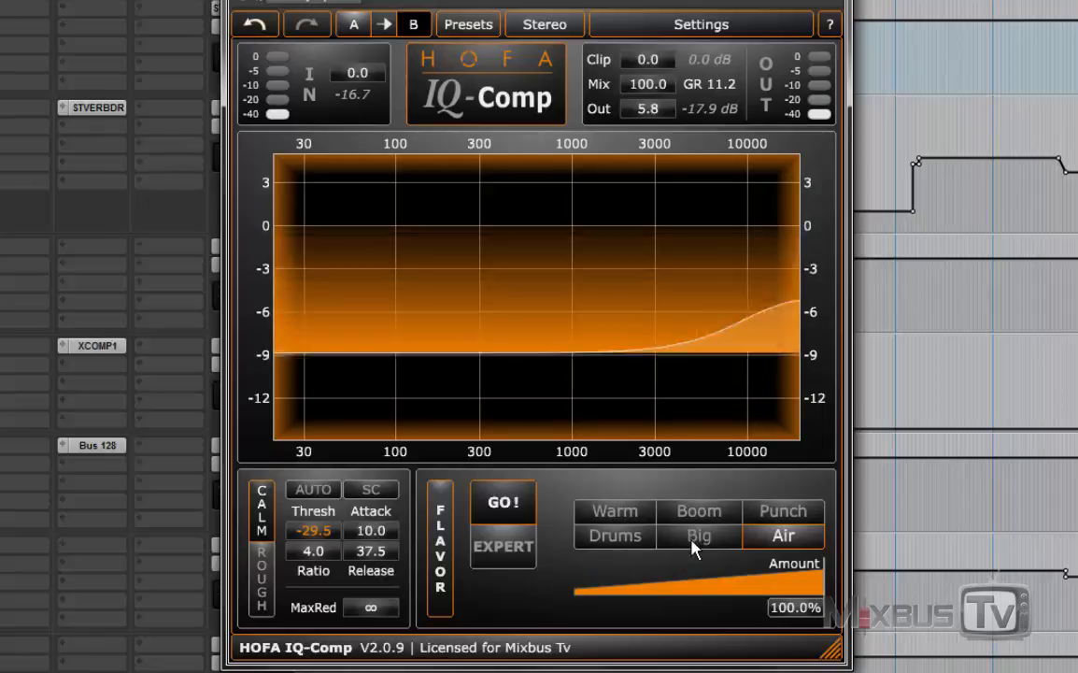
left_click(692, 539)
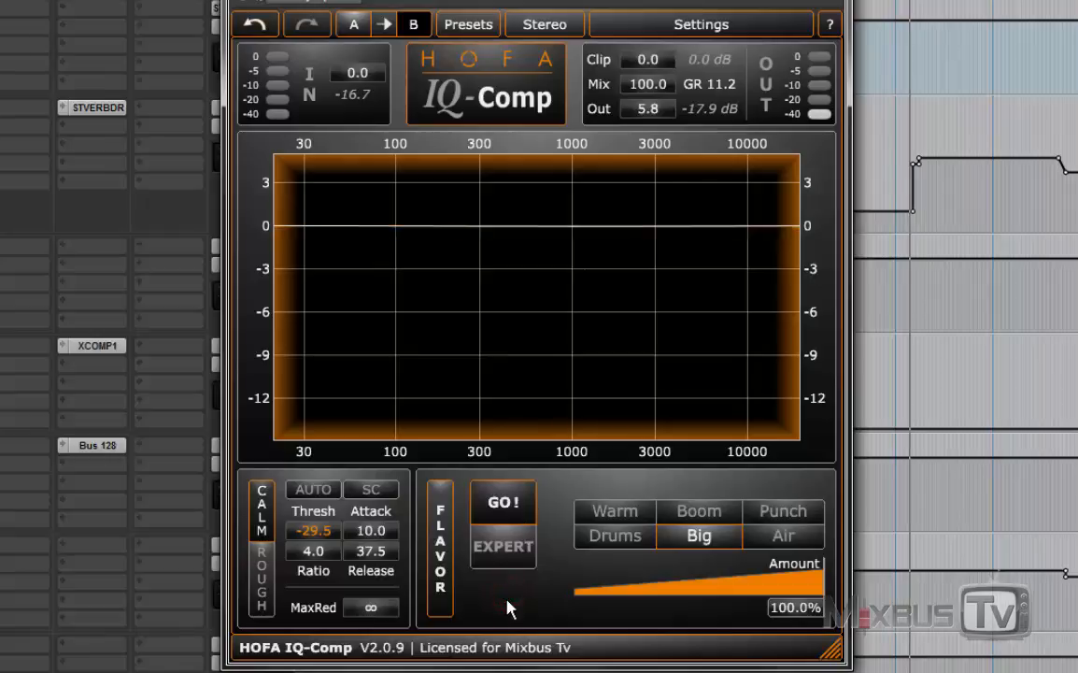
Play the drum track and set the compressor's Release to 53.0
key("space")
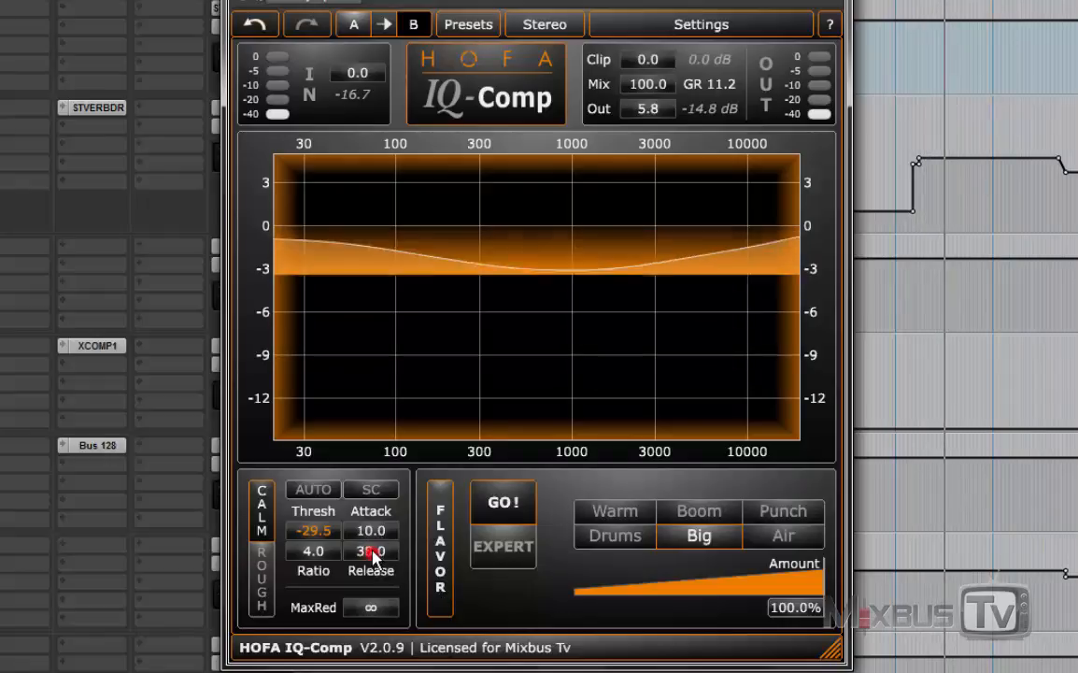
left_click_drag(373, 559, 387, 507)
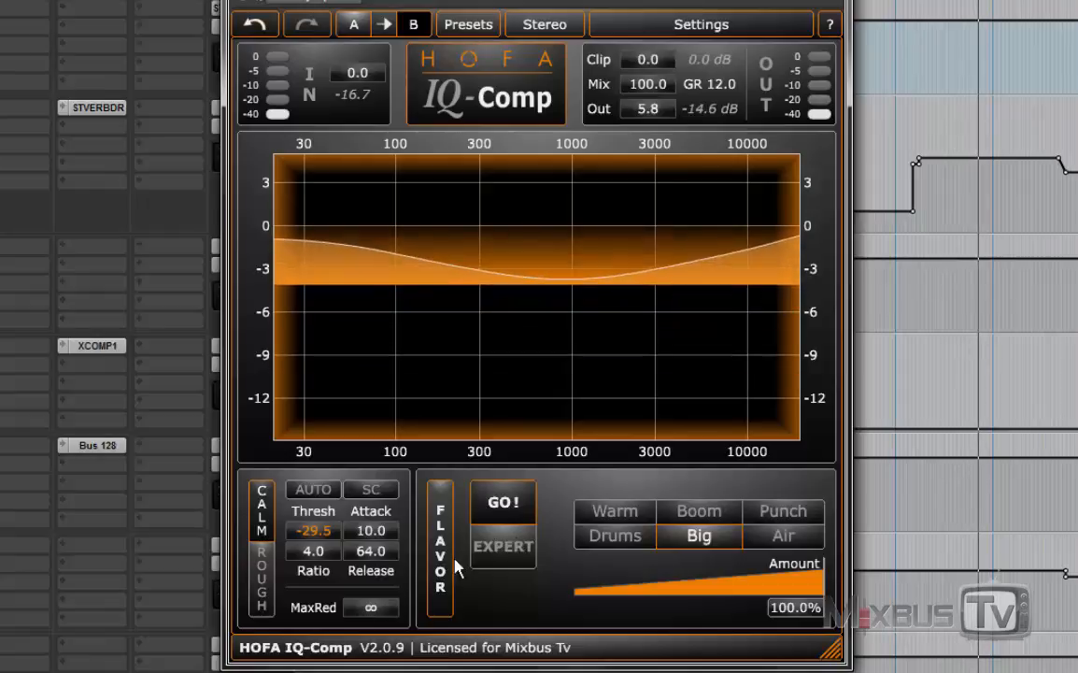
left_click_drag(393, 556, 387, 583)
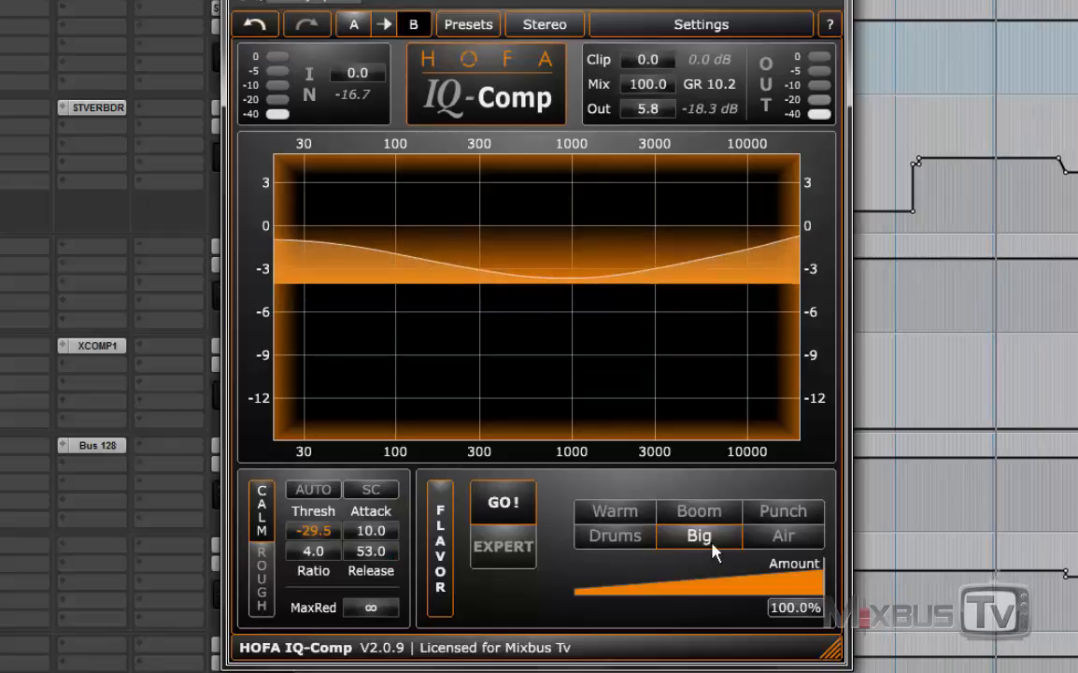
Audition the Air and Warm flavors, and return to the Big flavor with the Amount at 100%
left_click(783, 536)
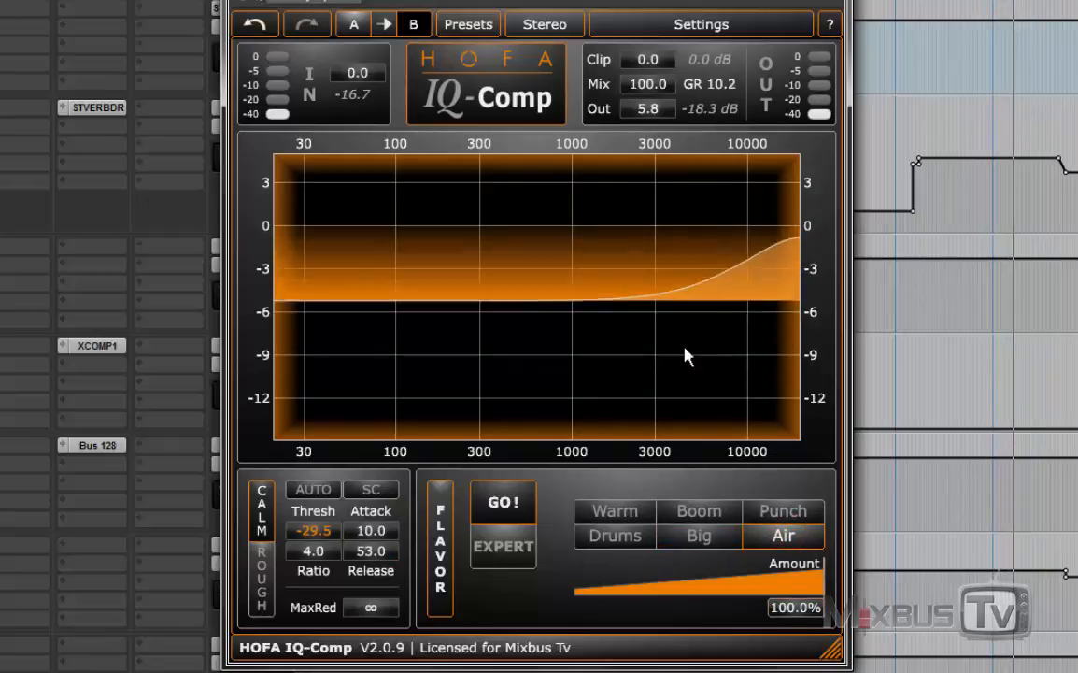
left_click(617, 514)
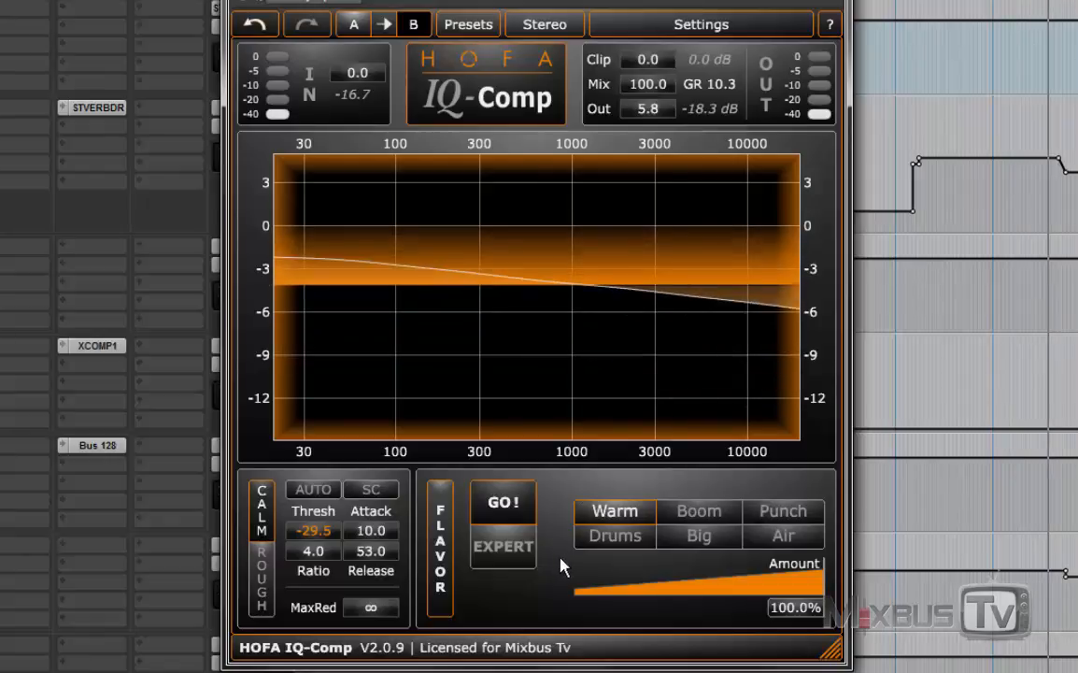
left_click_drag(754, 580, 826, 599)
left_click(696, 536)
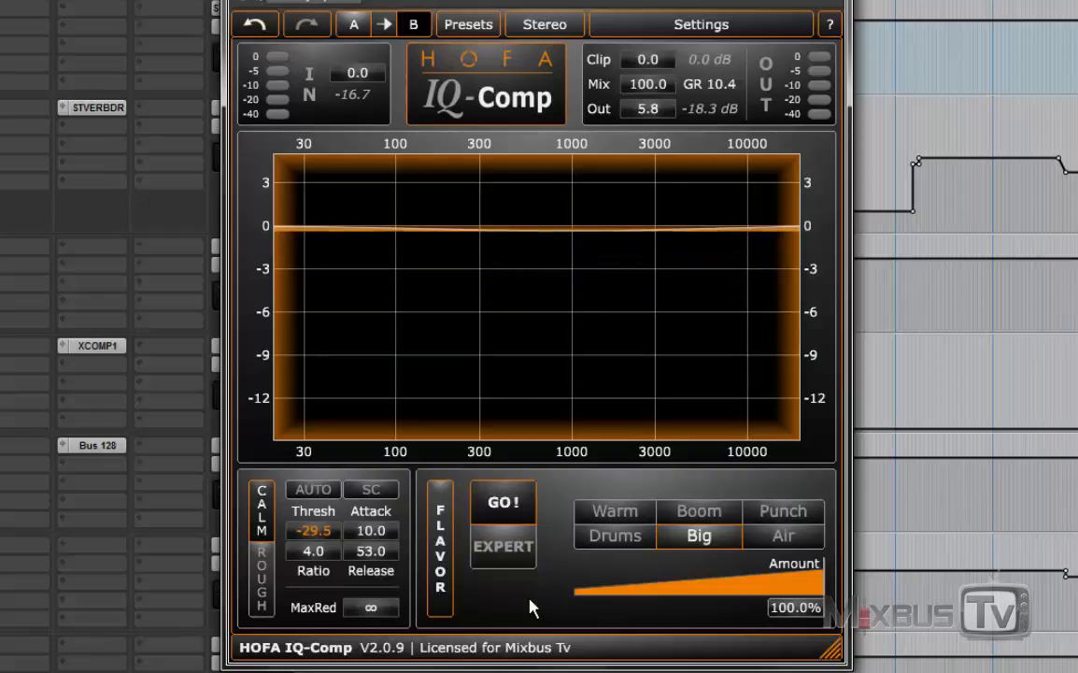
Switch the Flavor section off and on for comparison, and put it in Expert mode
left_click(444, 538)
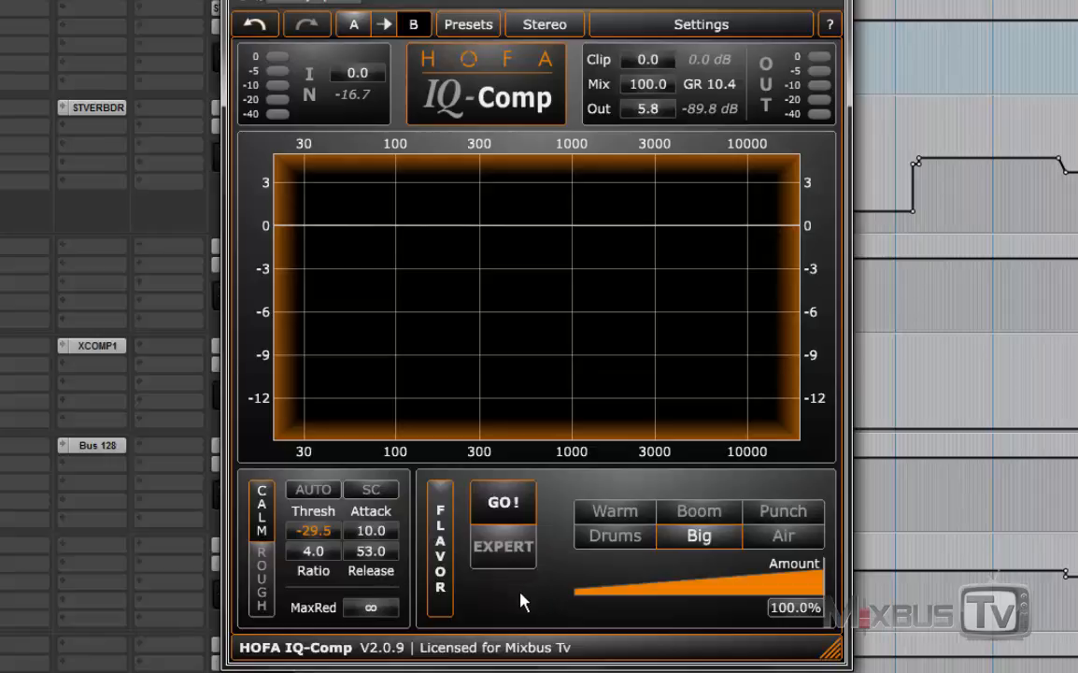
left_click(440, 542)
left_click(498, 559)
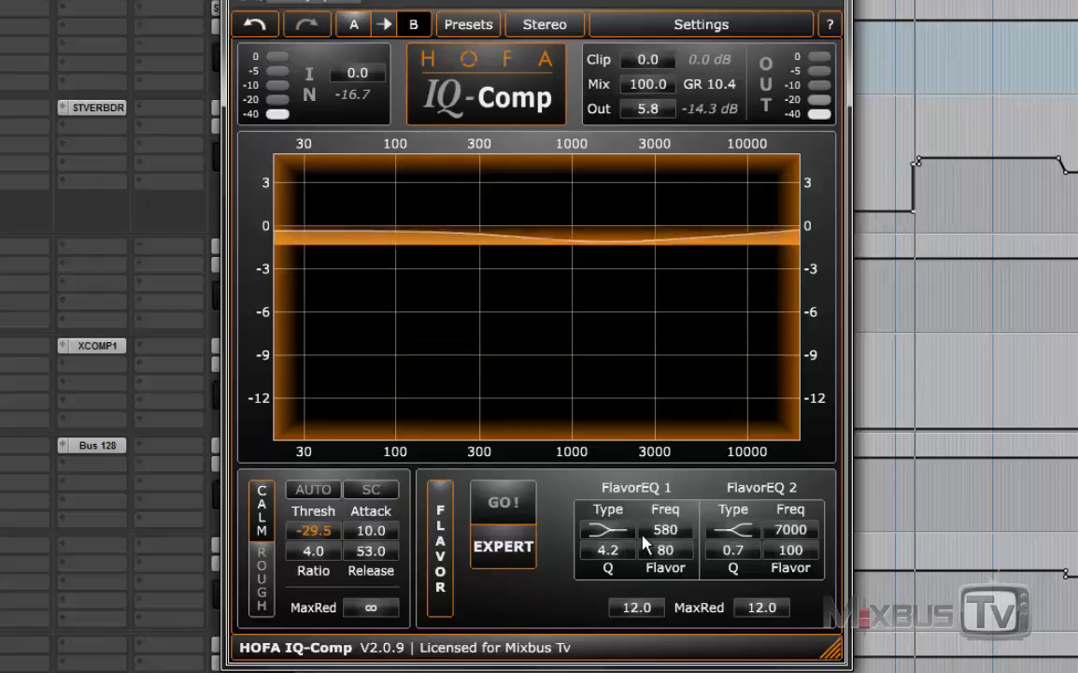
Sweep FlavorEQ 1's frequency down to 20, raise its Flavor to 100 and set its frequency to 126
left_click_drag(666, 530, 671, 602)
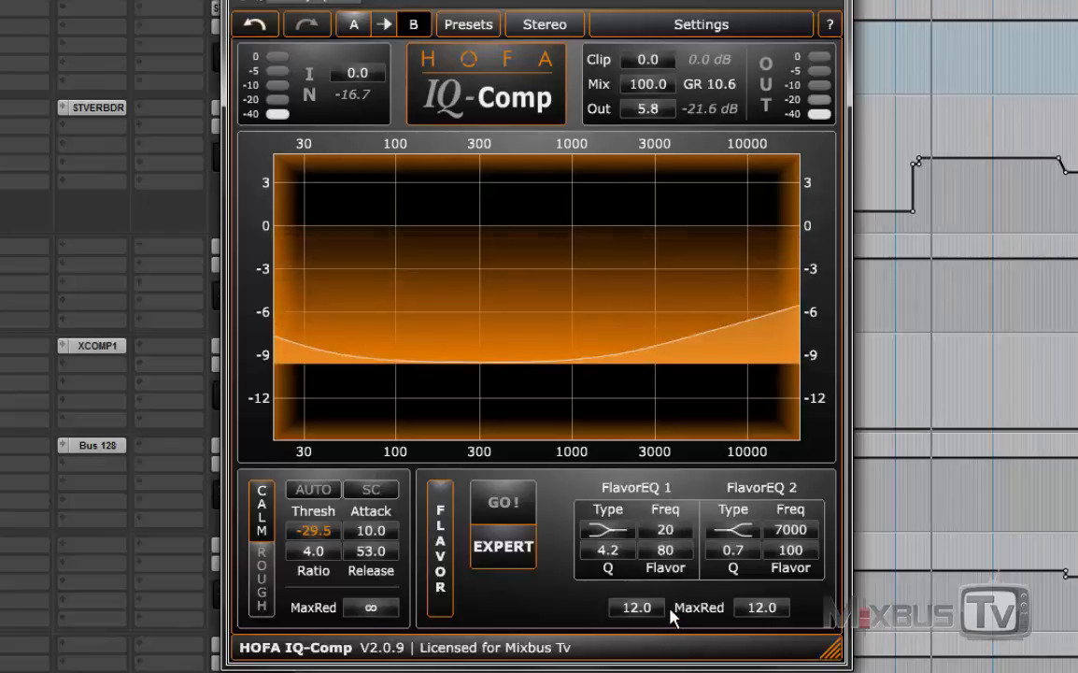
left_click_drag(658, 559, 693, 491)
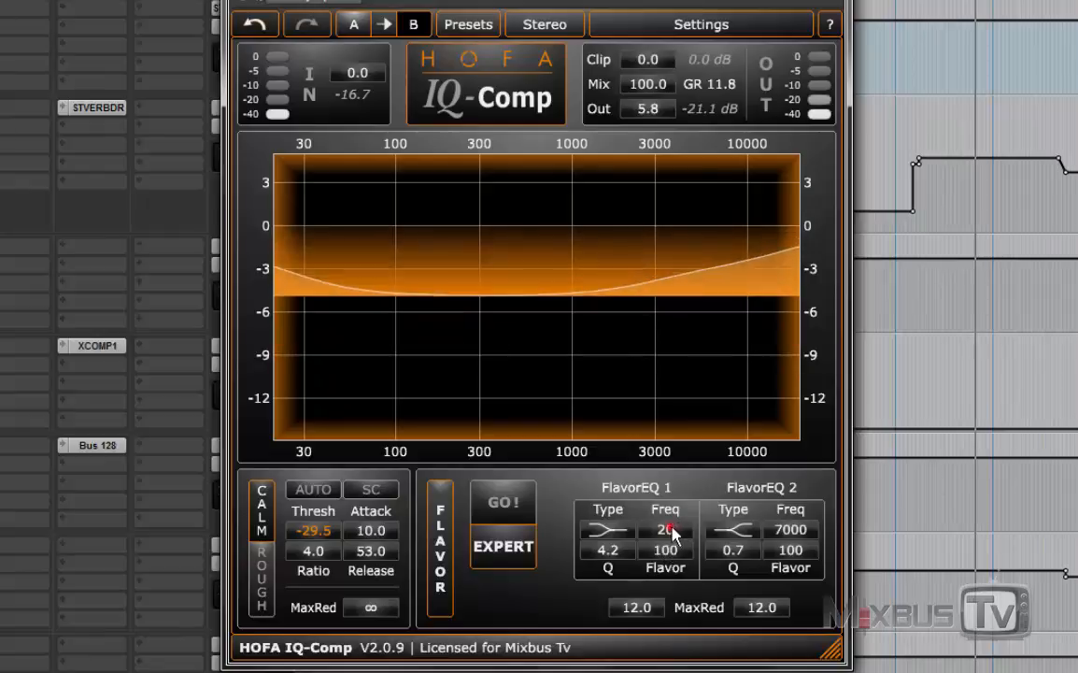
left_click_drag(661, 526, 681, 421)
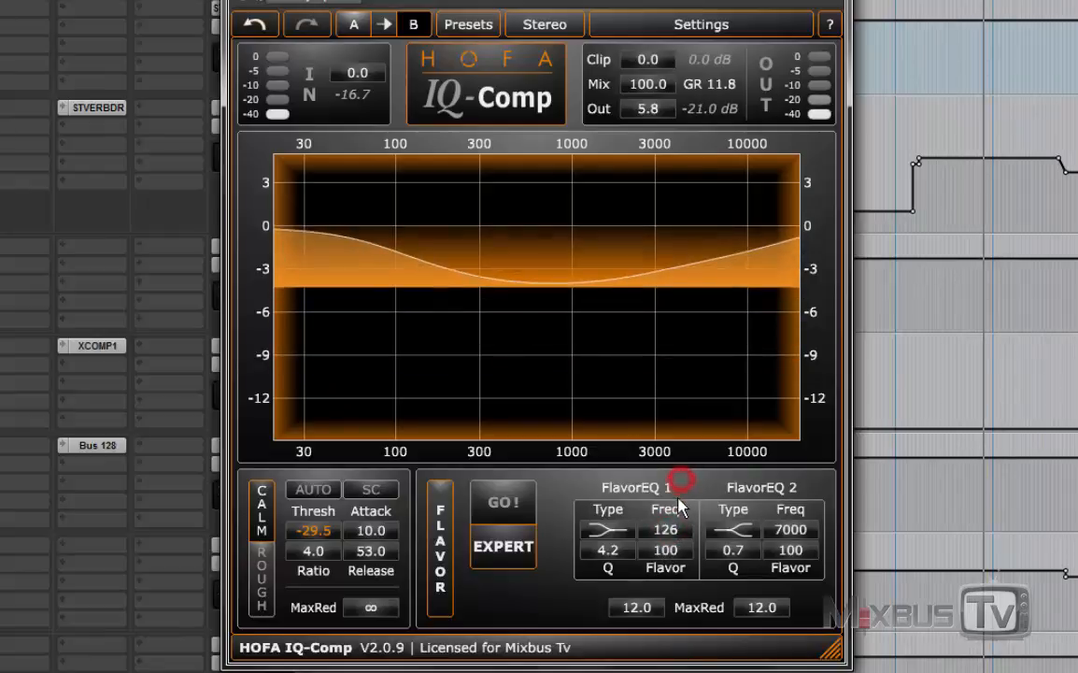
Change FlavorEQ 1 to the bell type with frequency 268 and Flavor -80
left_click(609, 529)
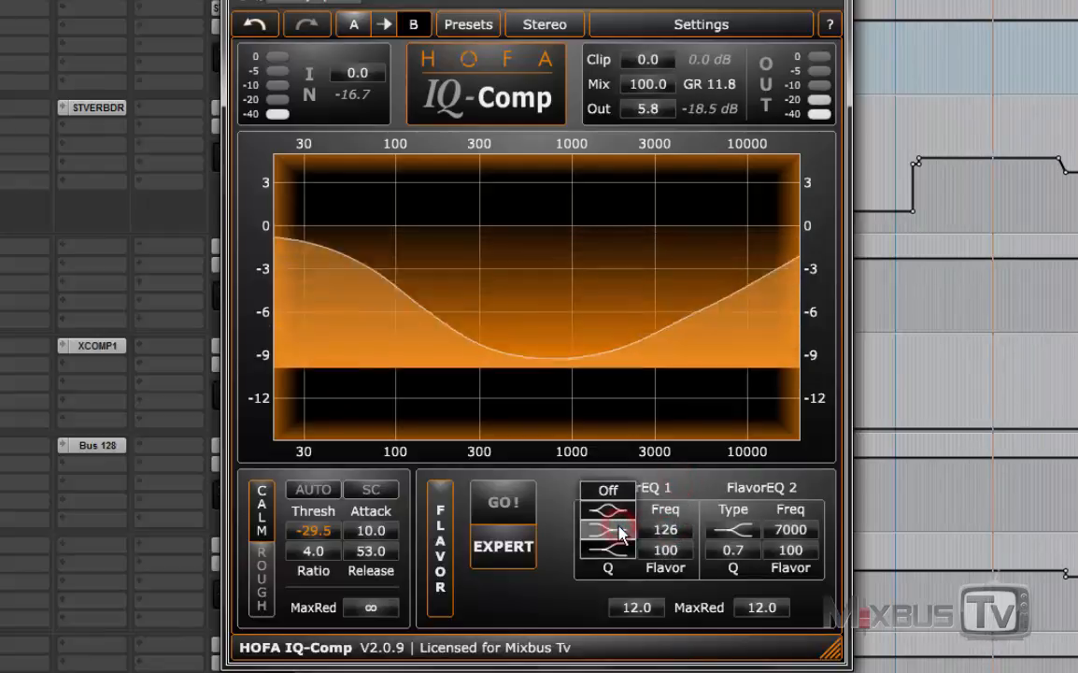
left_click(614, 512)
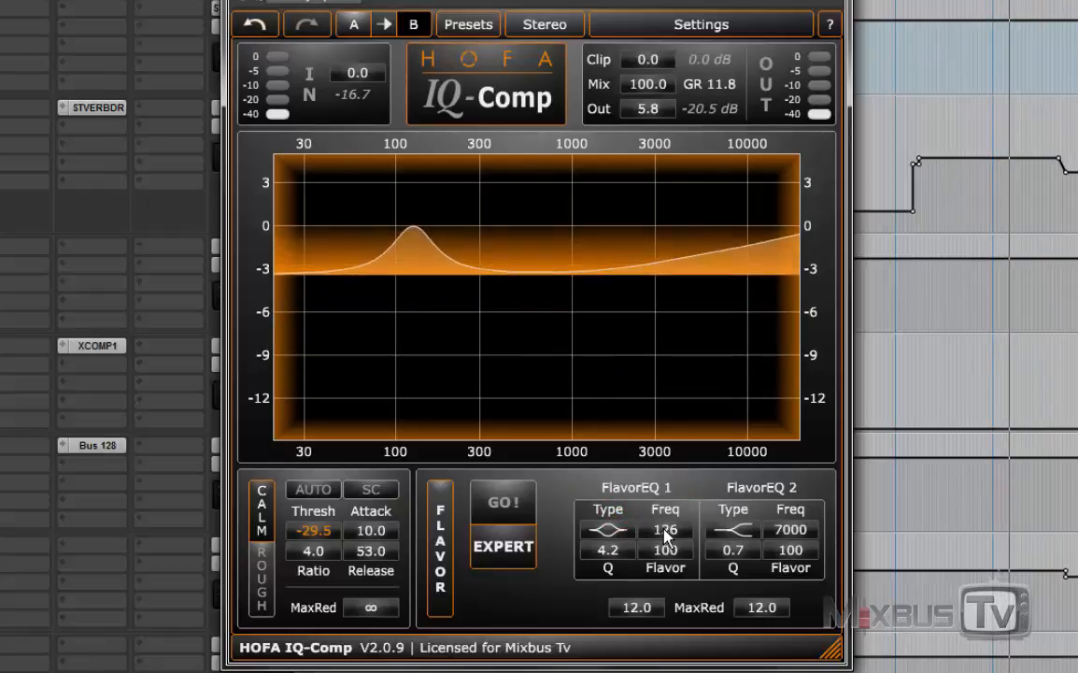
left_click_drag(669, 556, 669, 572)
left_click_drag(669, 529, 679, 657)
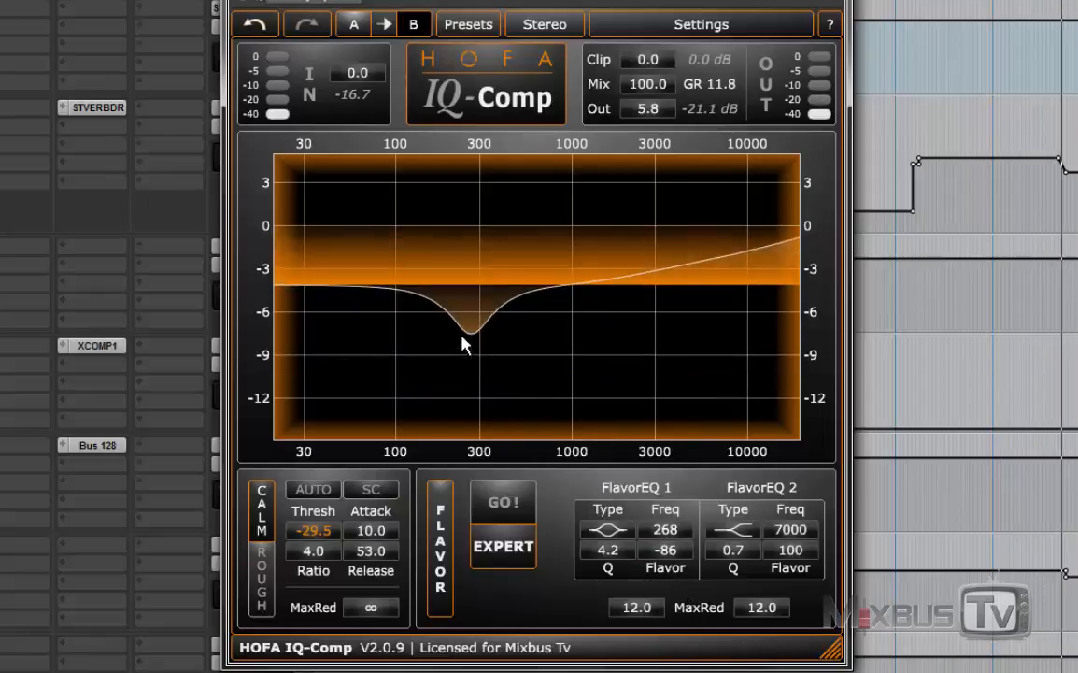
left_click(667, 552)
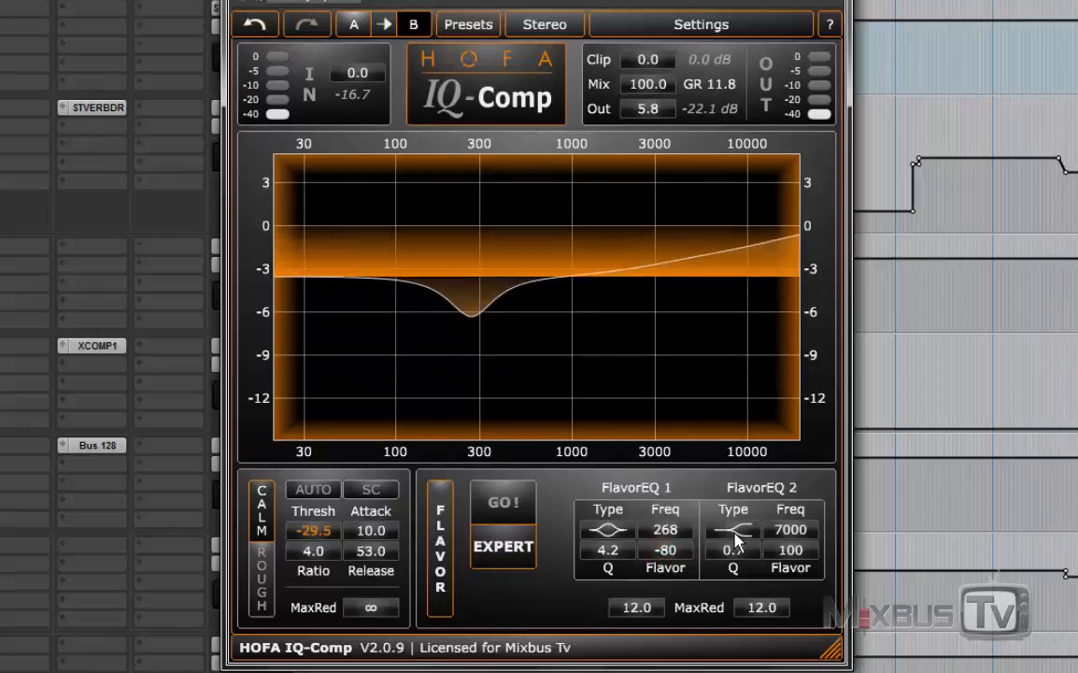
Change FlavorEQ 2 to the low-shelf type and set its frequency to 20000
left_click(735, 530)
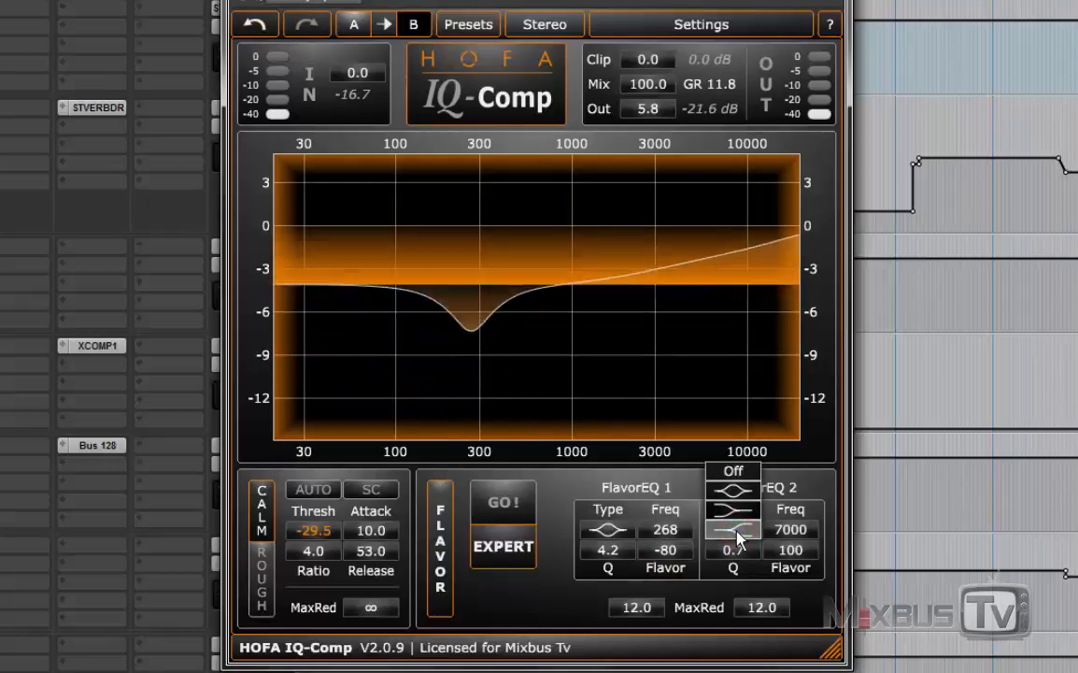
left_click(743, 510)
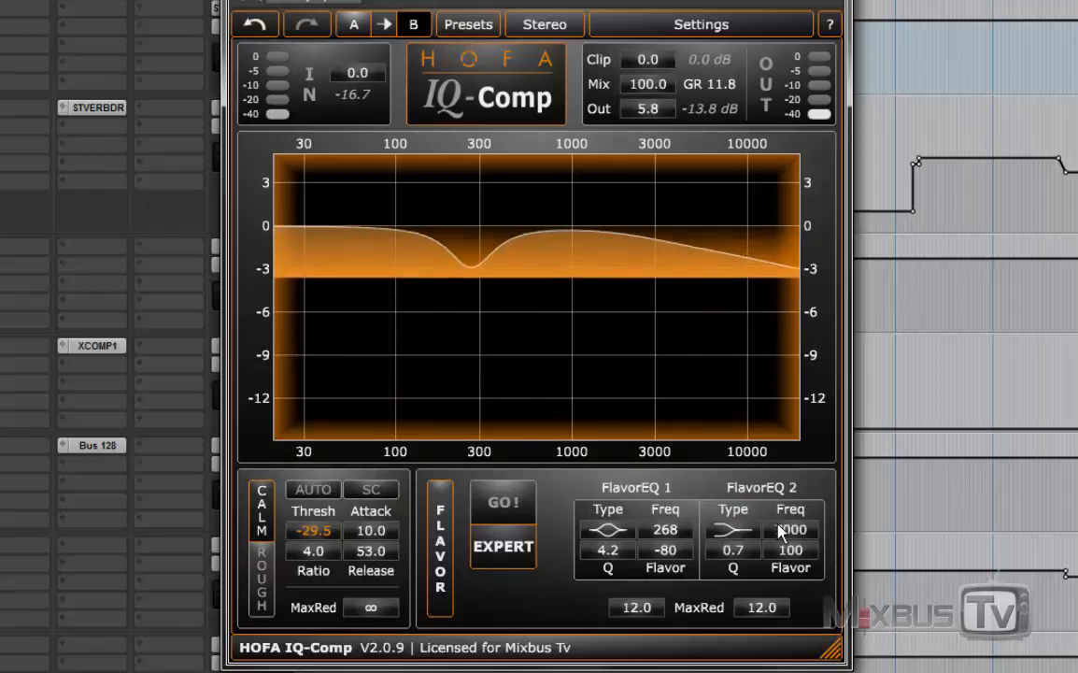
left_click_drag(783, 531, 748, 452)
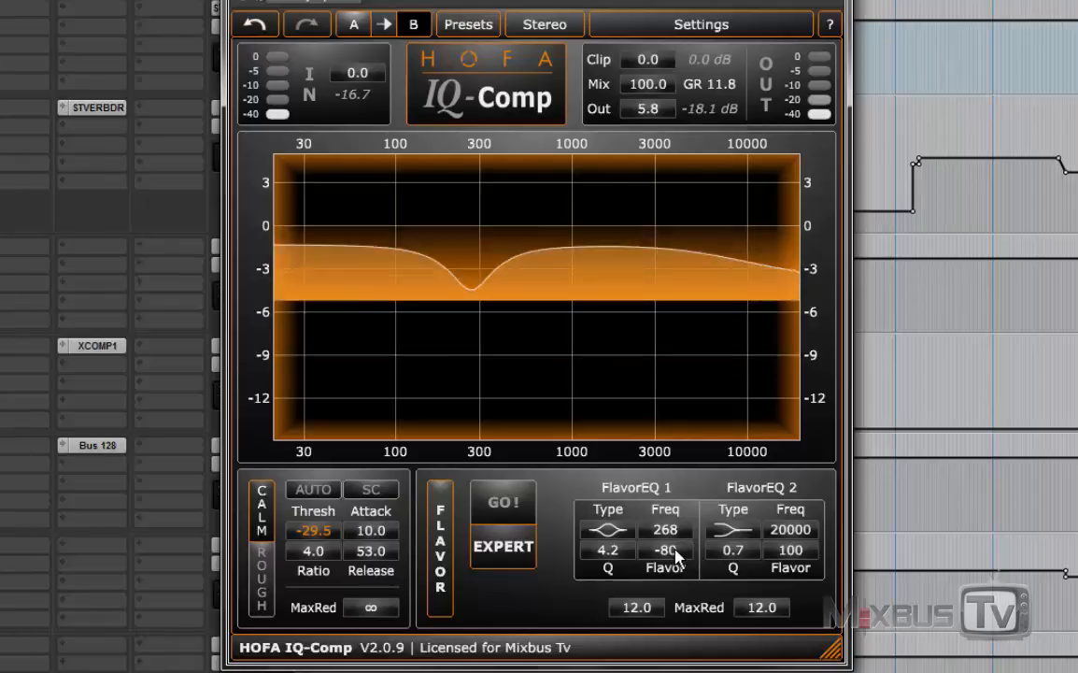
Set FlavorEQ 1's Flavor to -100, its MaxRed to 18.4 and its frequency to 160, keeping the bell type
left_click_drag(677, 557, 676, 581)
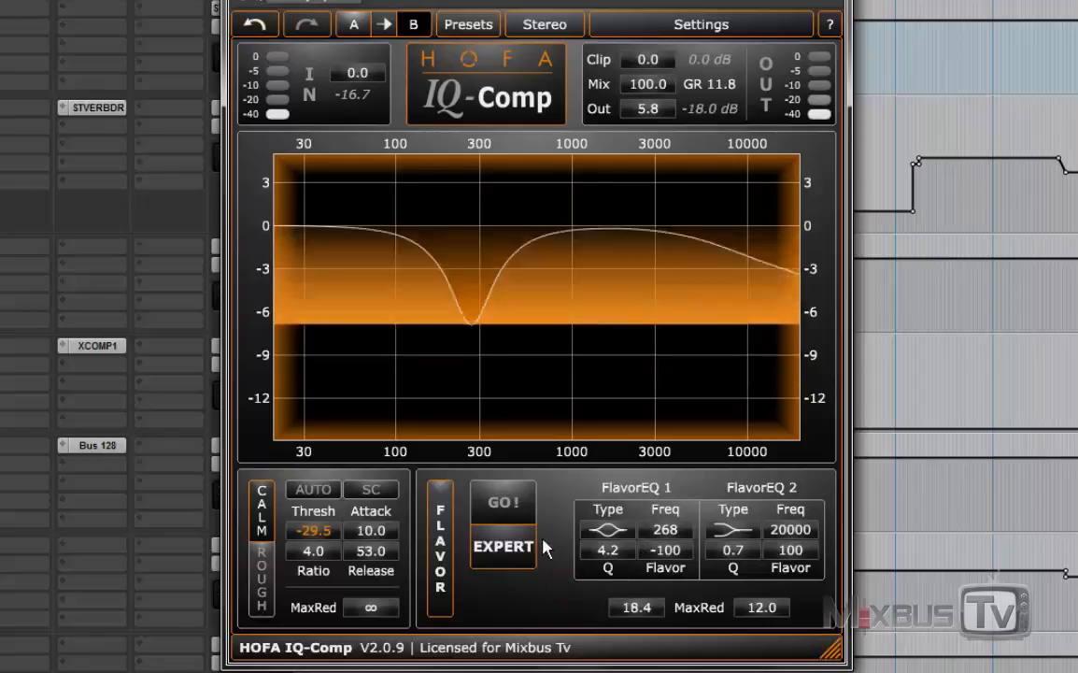
left_click(608, 530)
left_click_drag(668, 532, 635, 544)
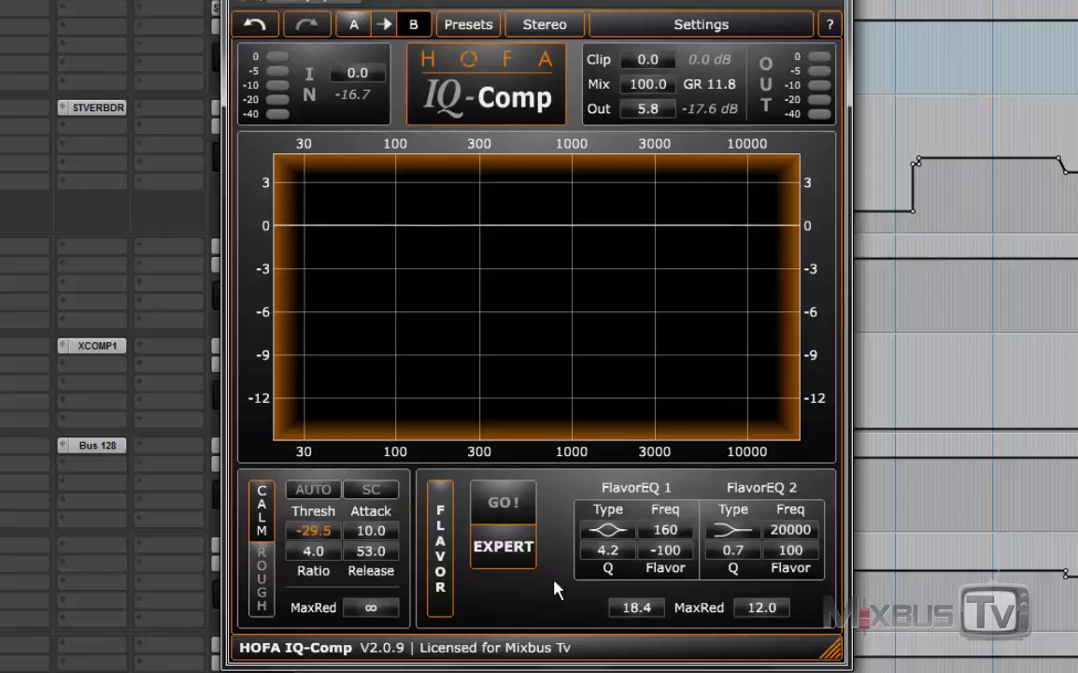
Return the flavor section to GO! mode and turn on Auto compression
left_click(513, 513)
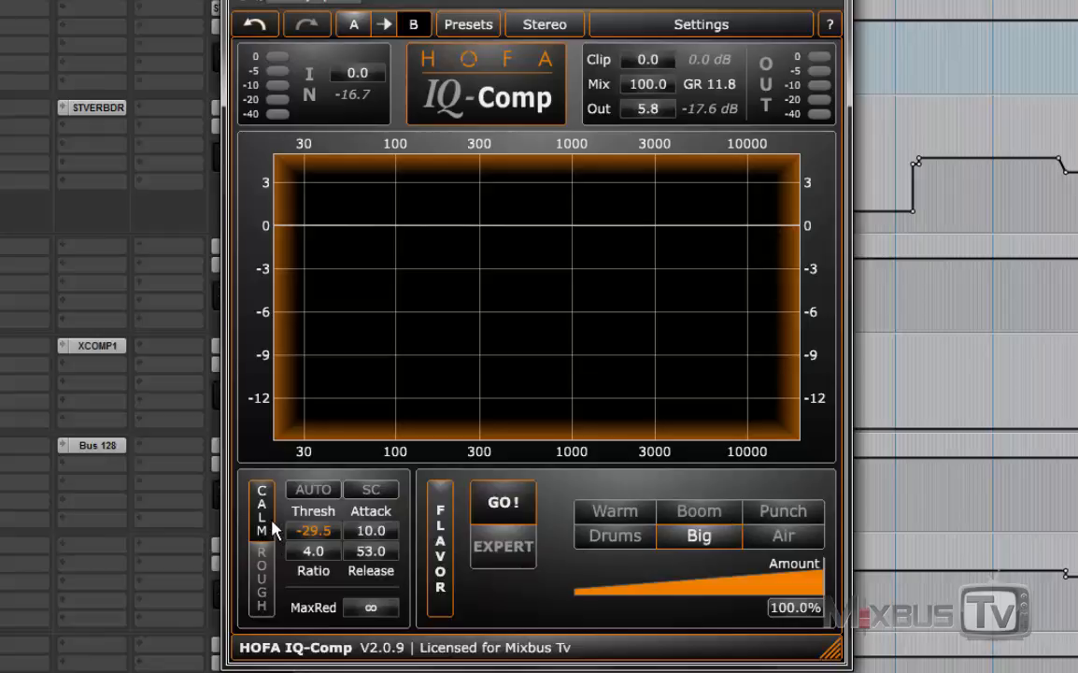
left_click(311, 493)
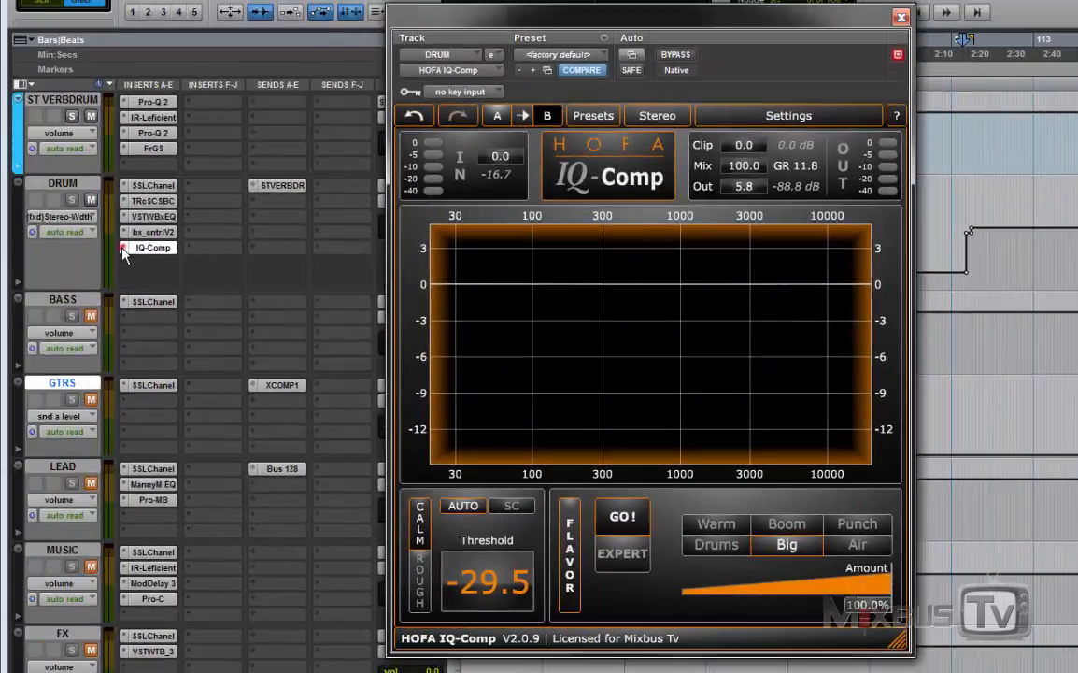
Remove IQ-Comp from the DRUM track and insert the multichannel HOFA IQ-Comp below SSLChanel on the BASS track
left_click(121, 249)
left_click(128, 224)
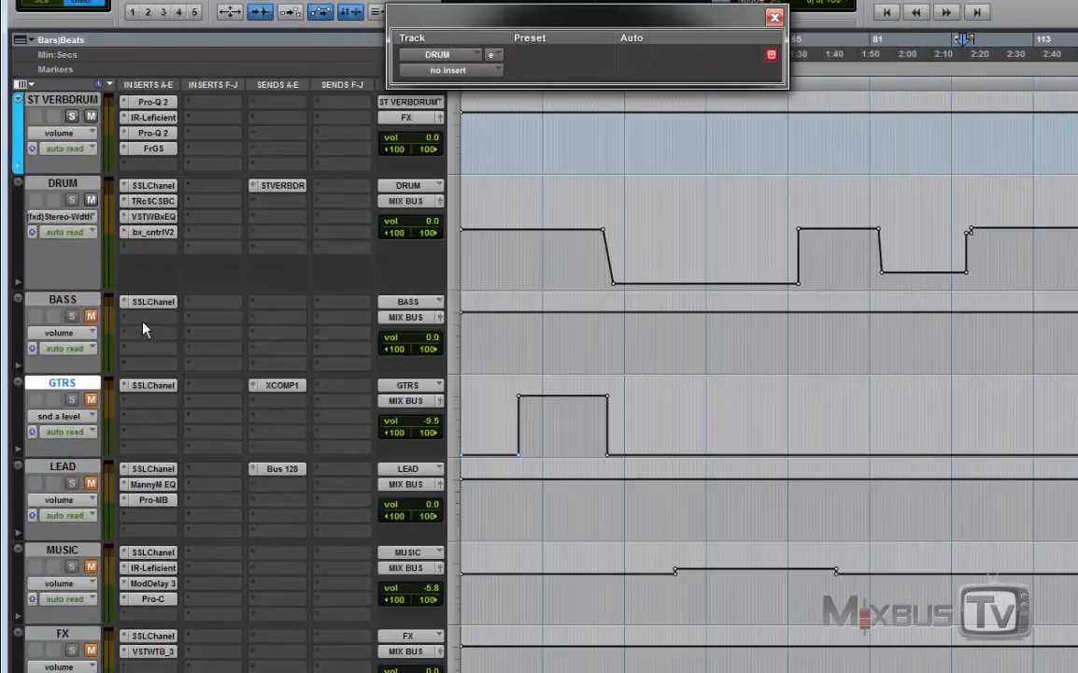
left_click(137, 316)
mouse_move(273, 402)
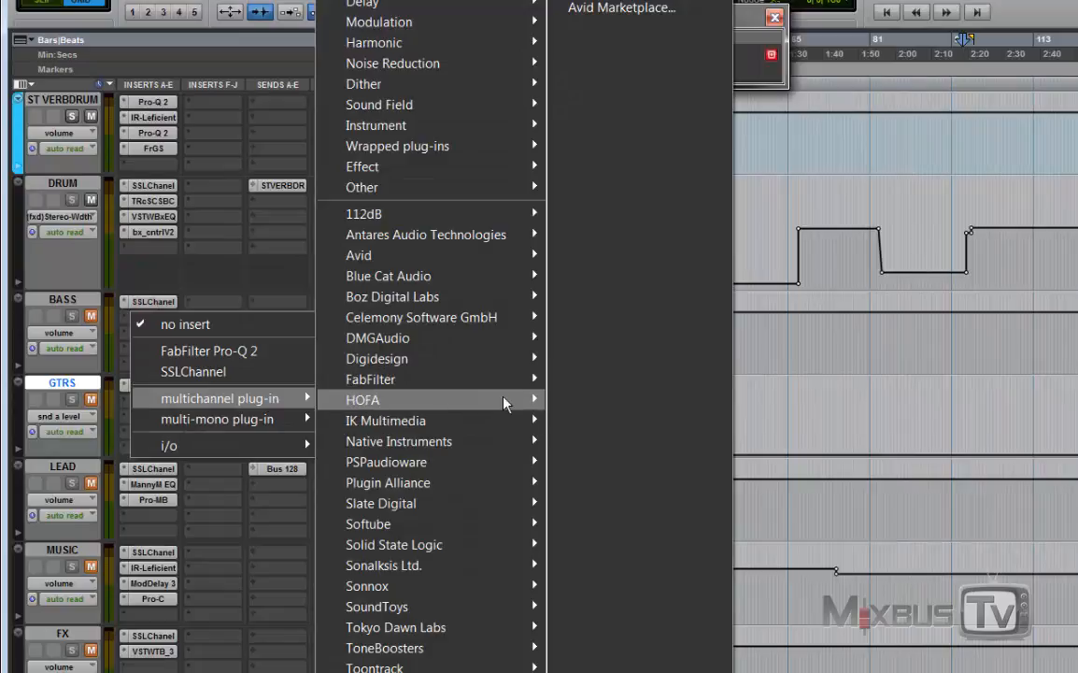
mouse_move(498, 399)
left_click(609, 422)
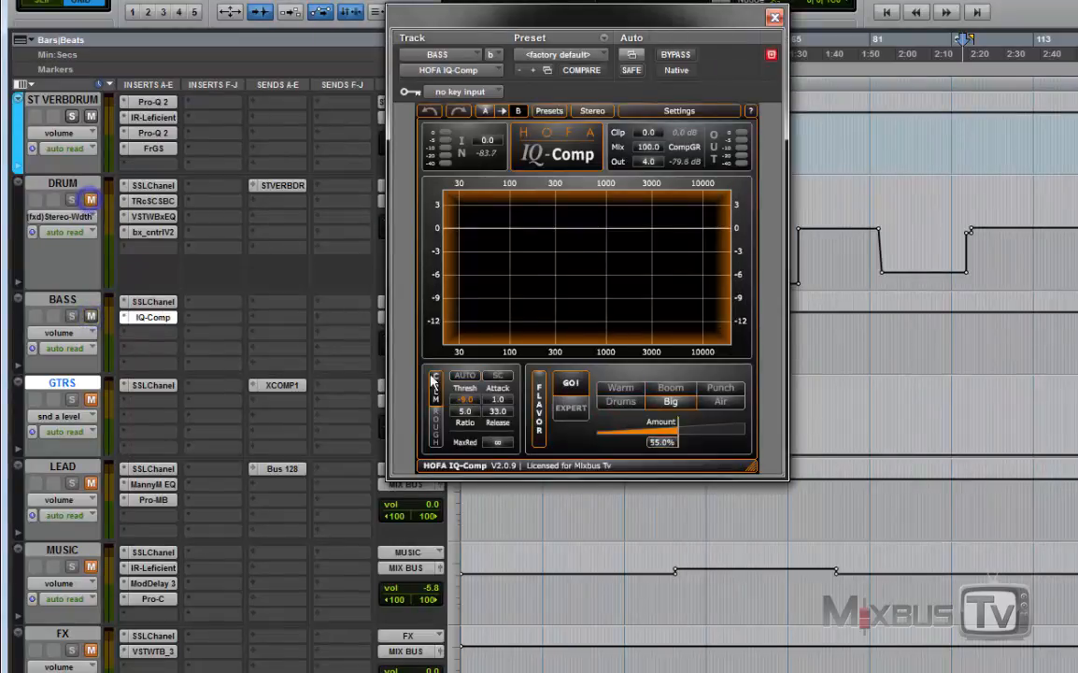
Enlarge the bass track's IQ-Comp interface and reposition its window so that all controls fit on screen
left_click_drag(632, 20, 683, 125)
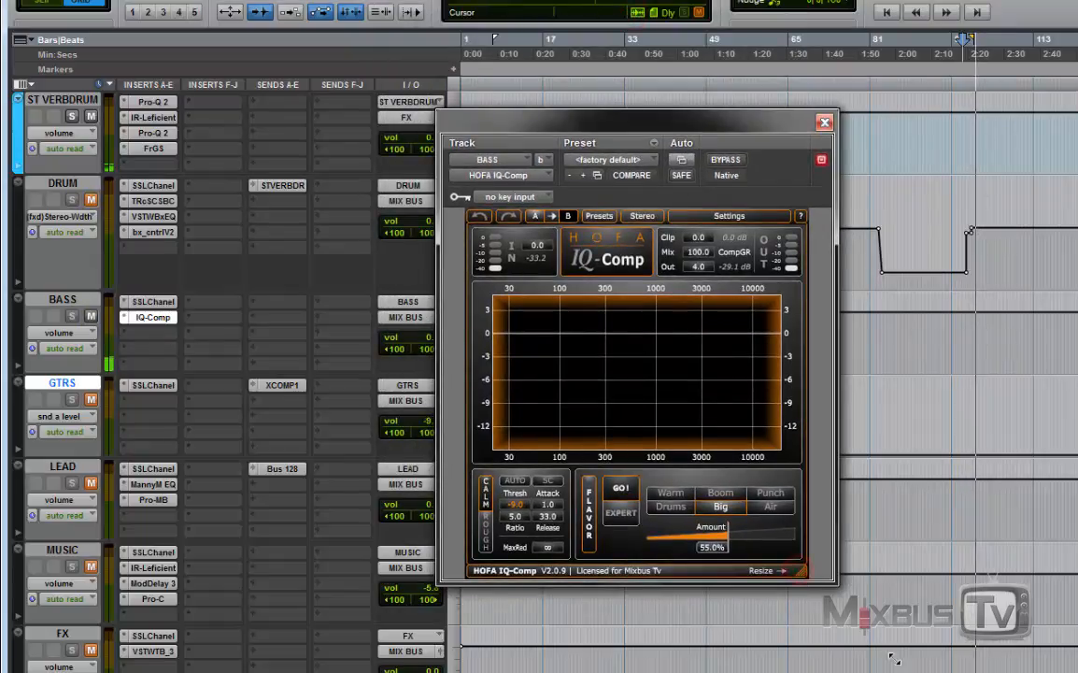
left_click_drag(799, 568, 911, 671)
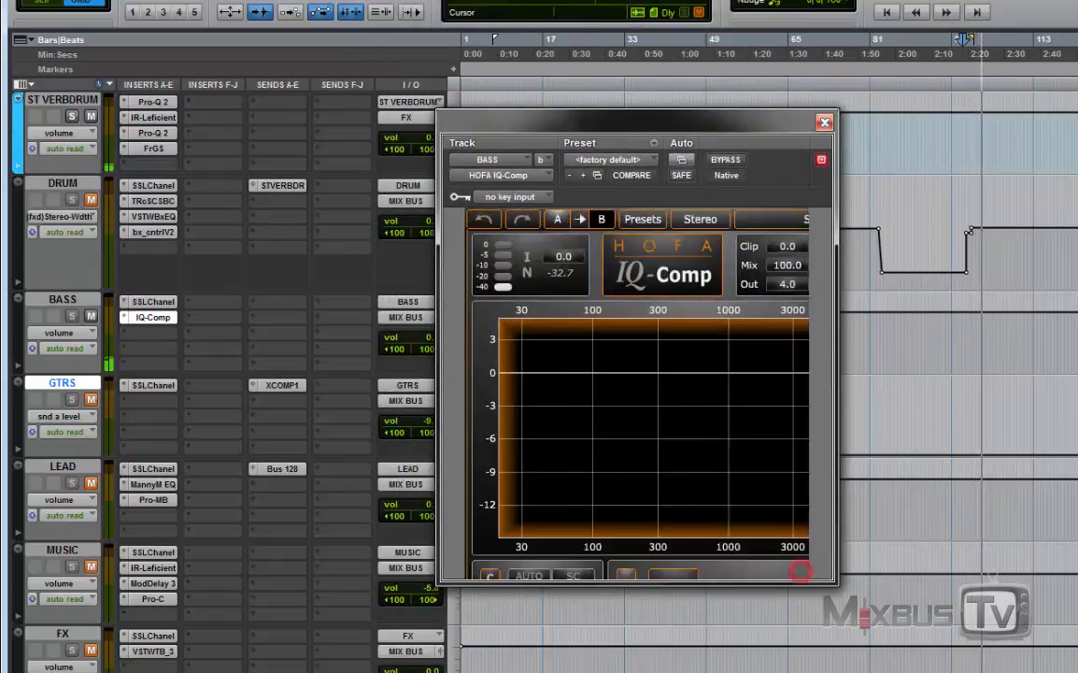
left_click_drag(838, 131, 773, 21)
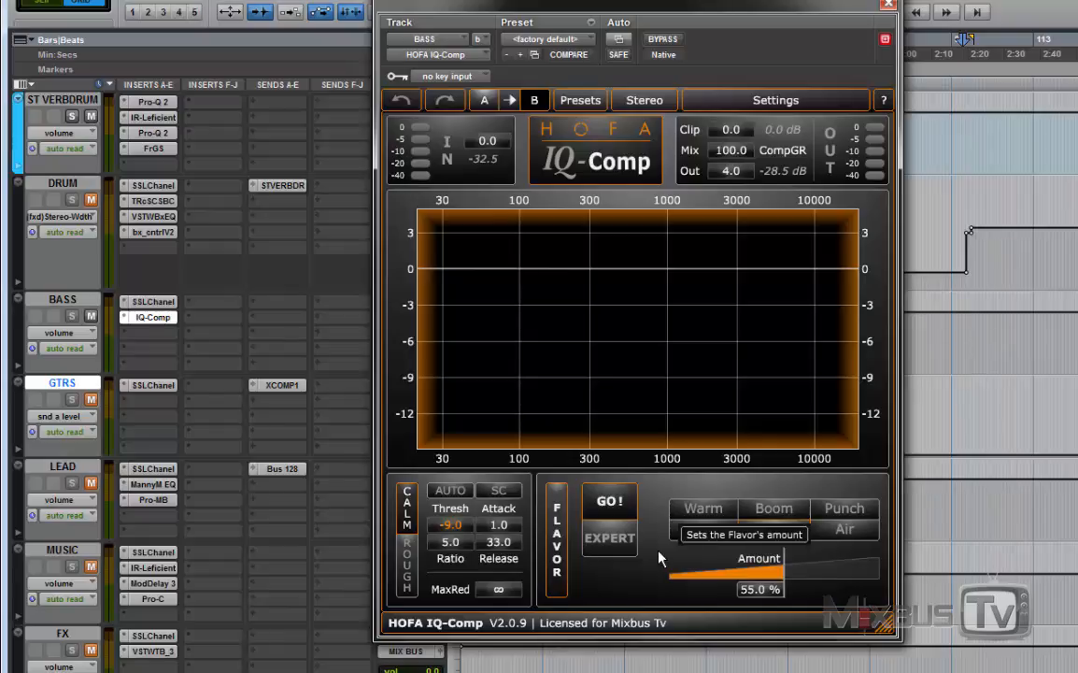
Turn on Auto compression in Rough mode, set the Big flavor's Amount to 0% and lower the Threshold to -31.4
left_click(816, 101)
left_click(760, 301)
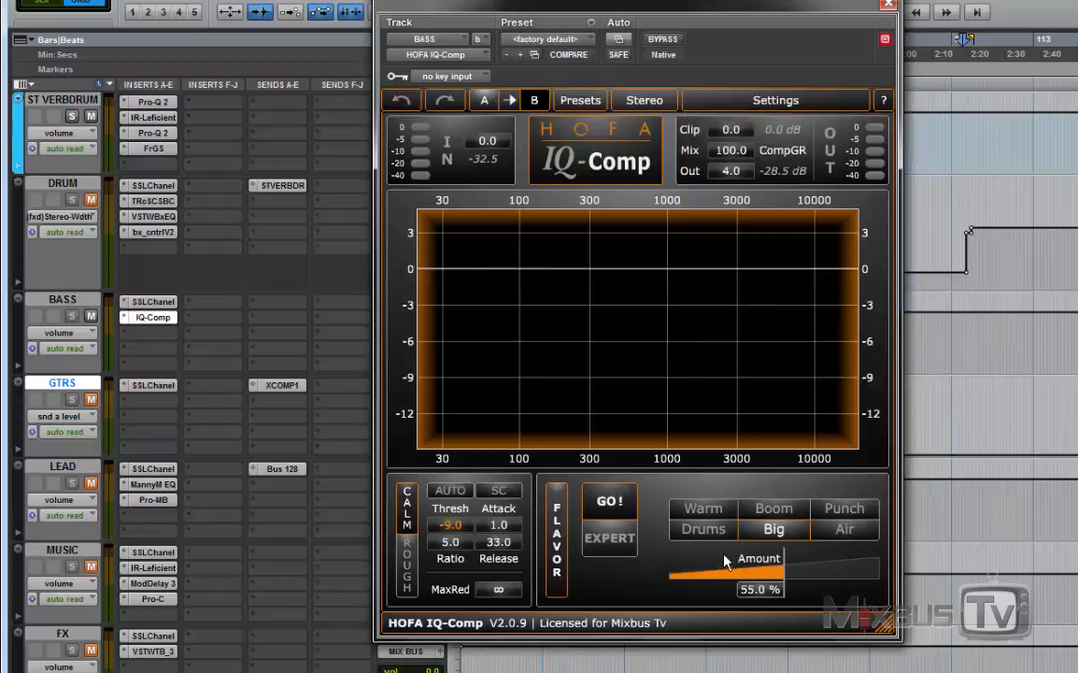
left_click(448, 488)
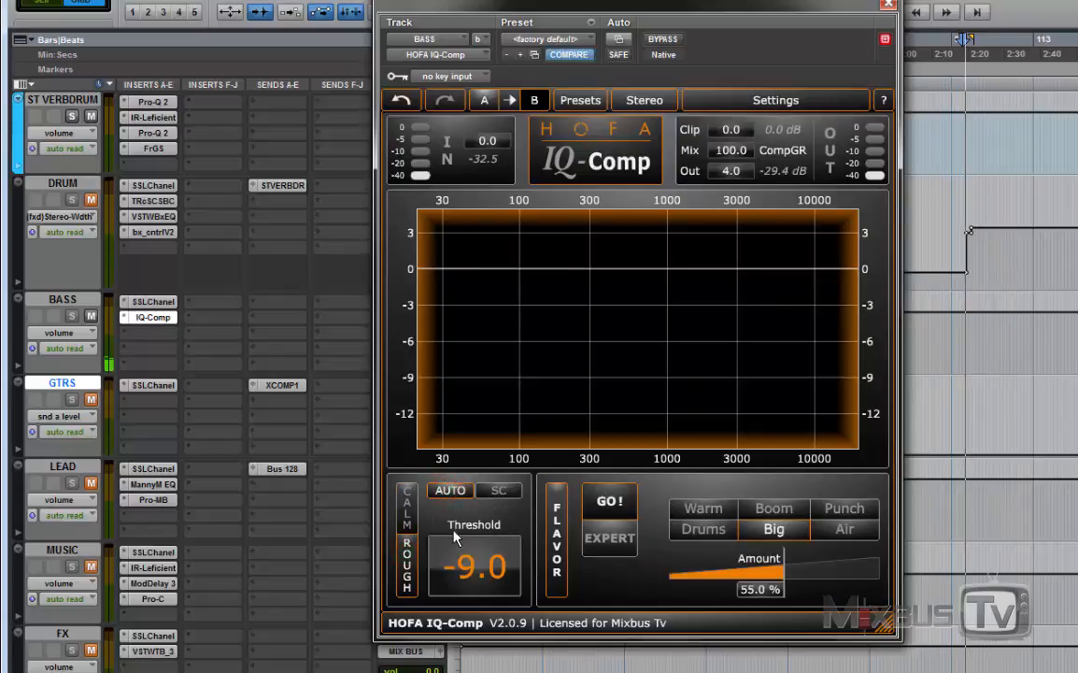
left_click_drag(771, 575, 629, 589)
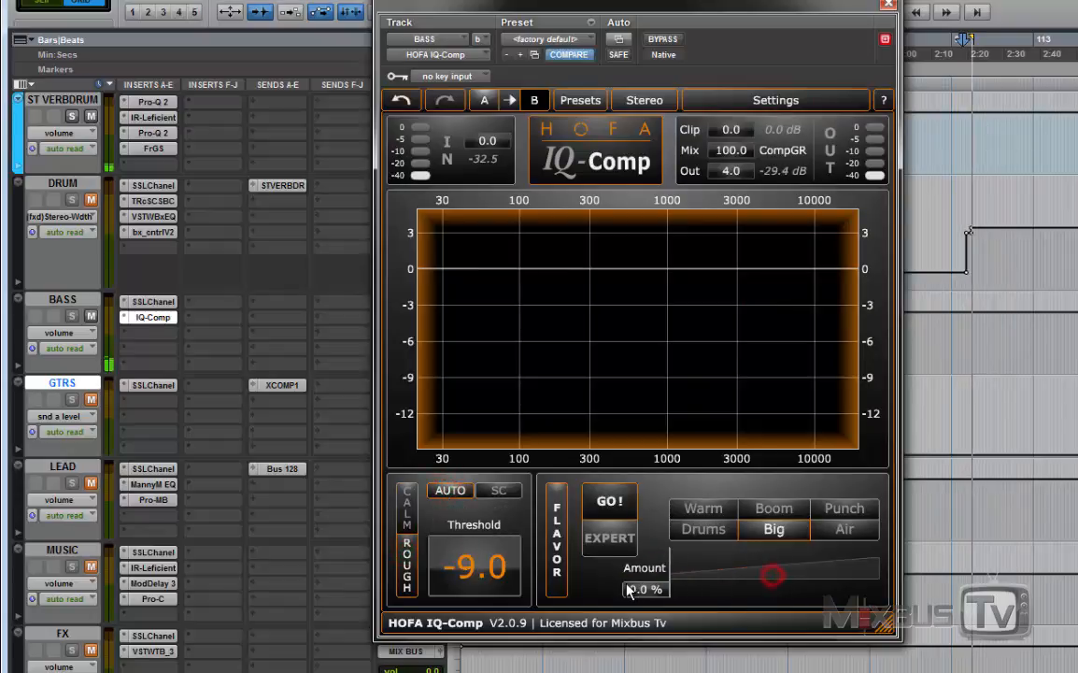
left_click_drag(472, 565, 472, 615)
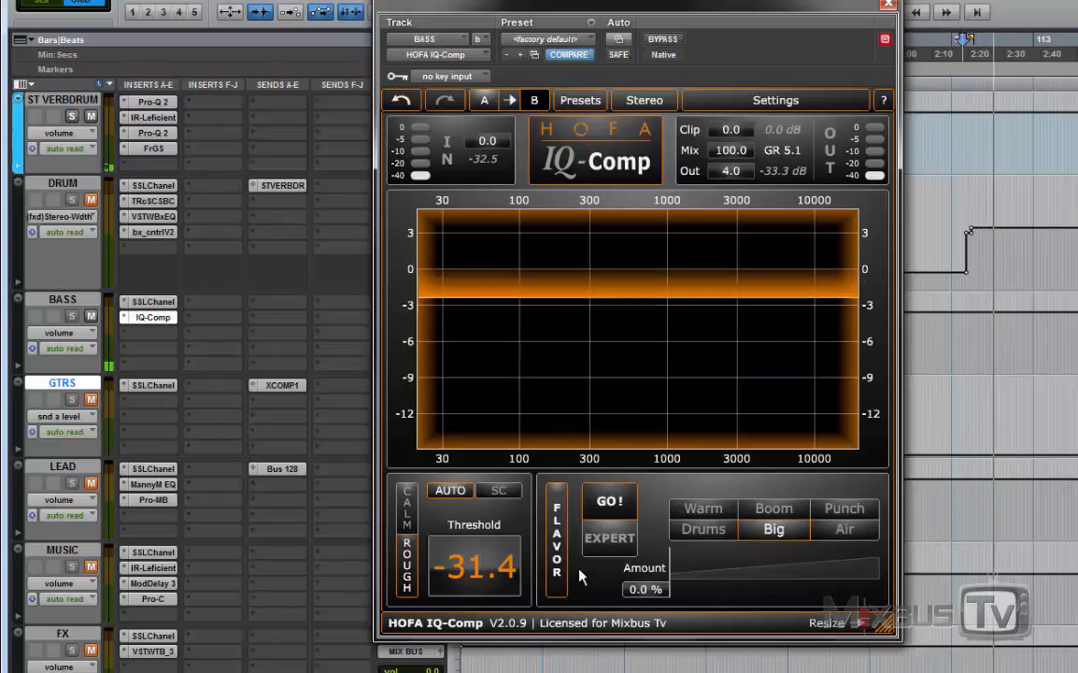
Switch the flavor section to EXPERT, set FlavorEQ 1's Flavor to 100 and lower the Threshold to -35.1
left_click(617, 539)
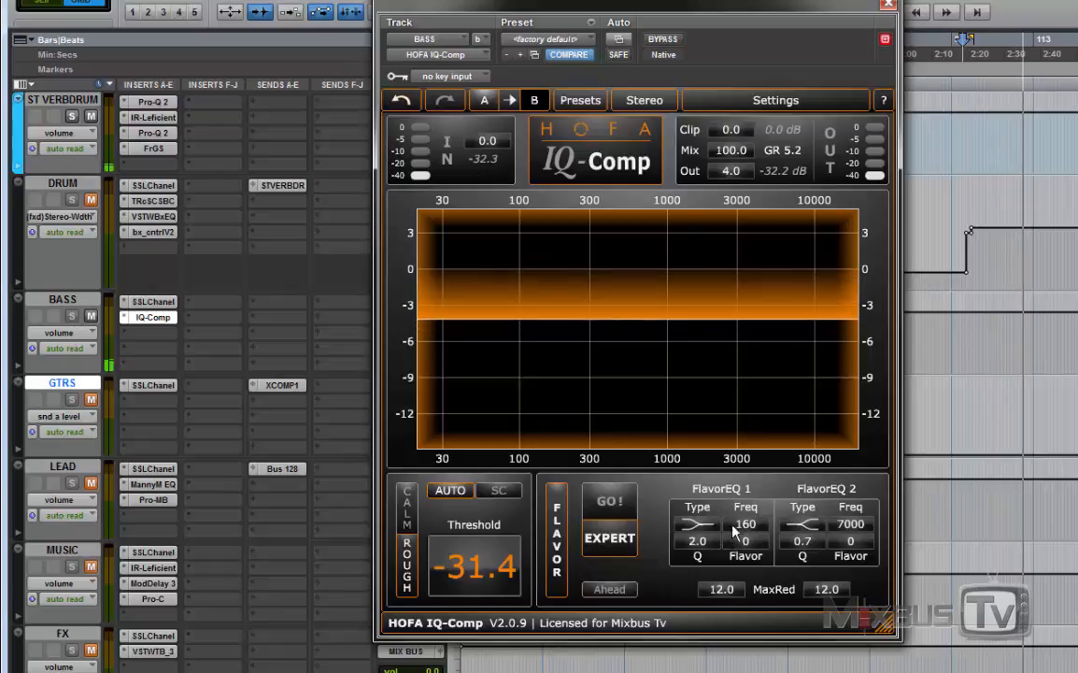
left_click_drag(745, 546, 751, 440)
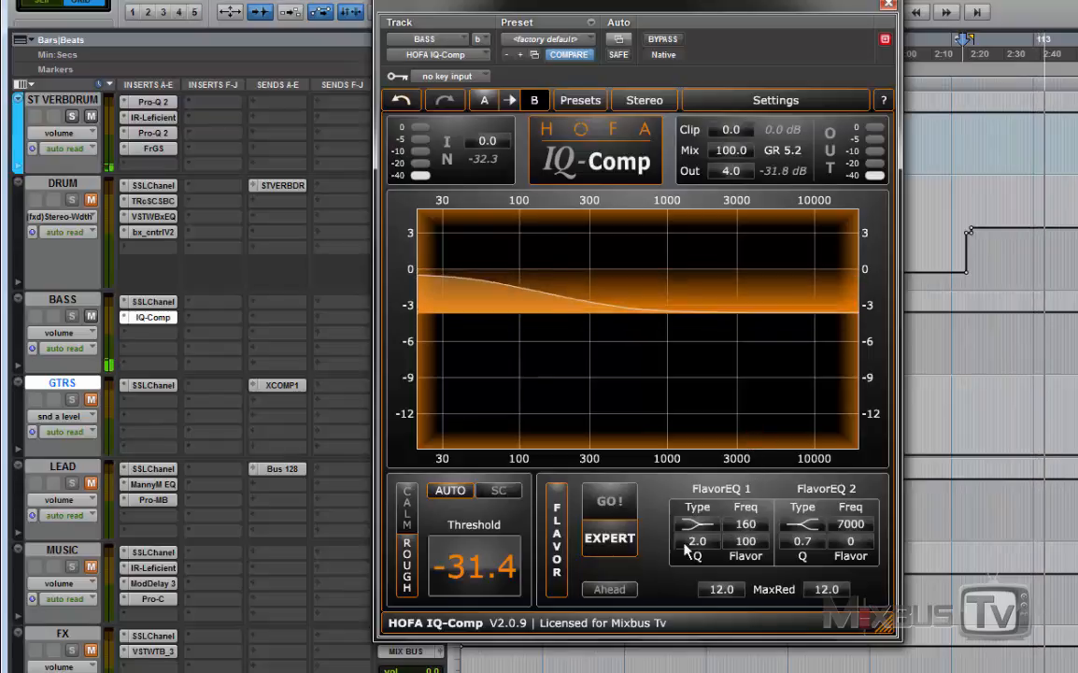
left_click_drag(507, 563, 507, 589)
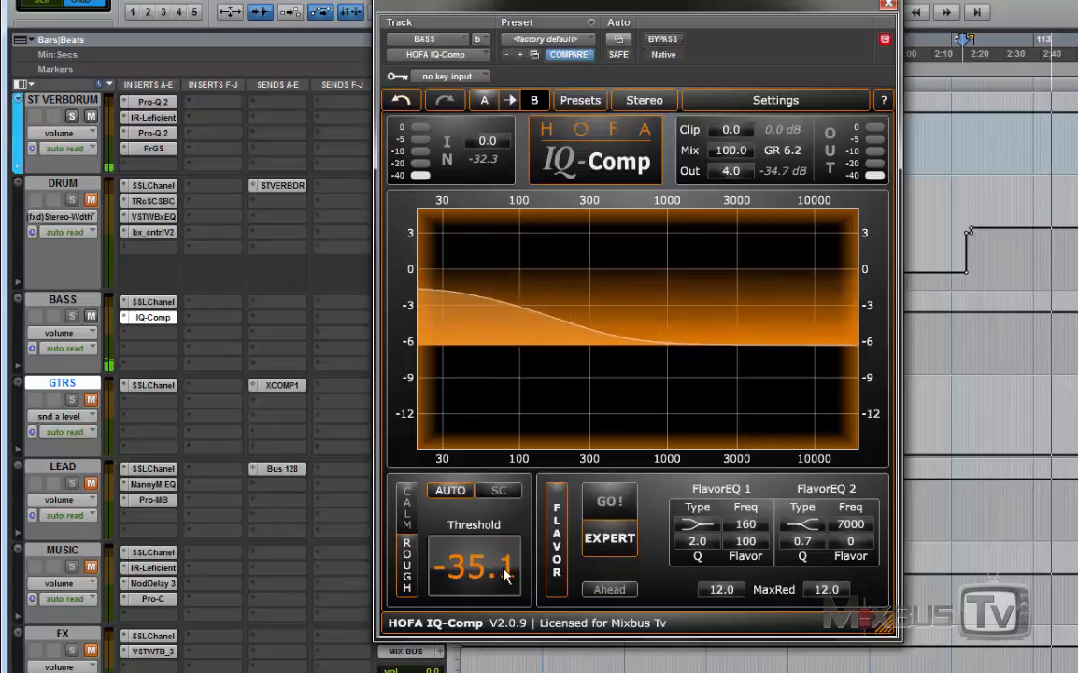
Set FlavorEQ 2 to bell type at 5263 with Flavor -56, and compare the sound with IQ-Comp bypassed and active
left_click(802, 523)
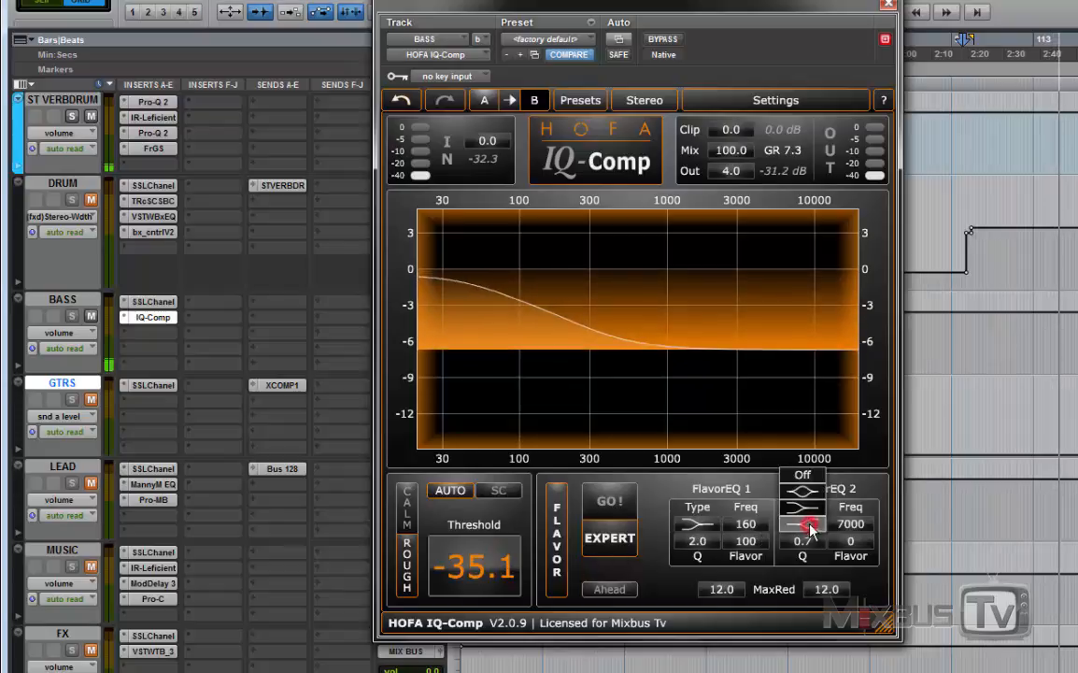
left_click(812, 492)
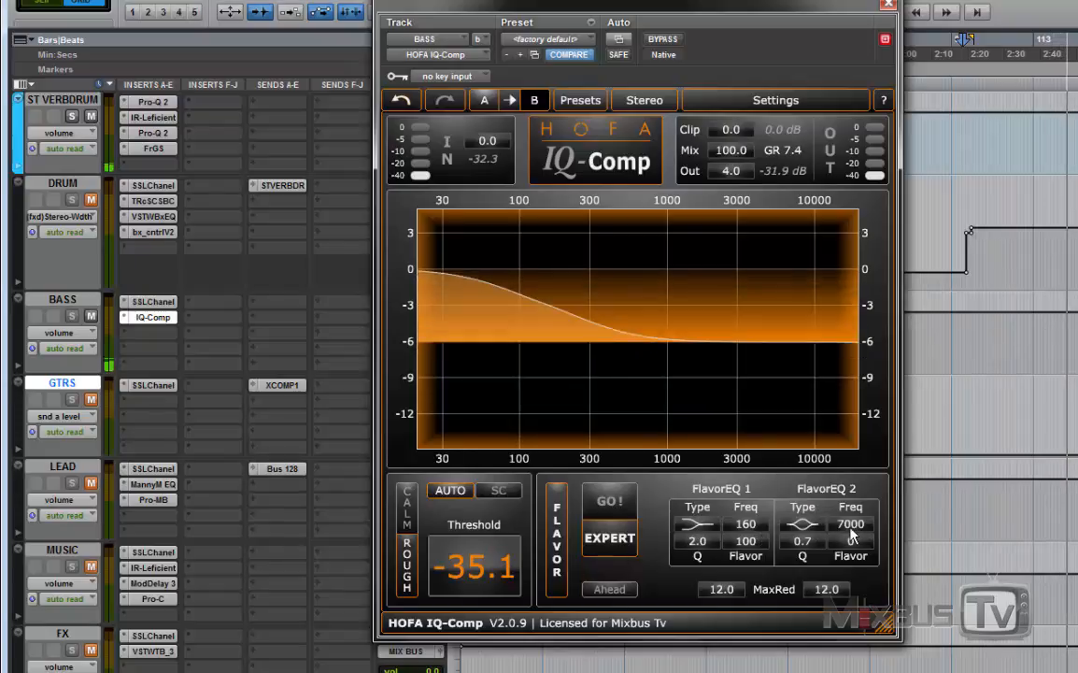
left_click_drag(849, 529, 852, 552)
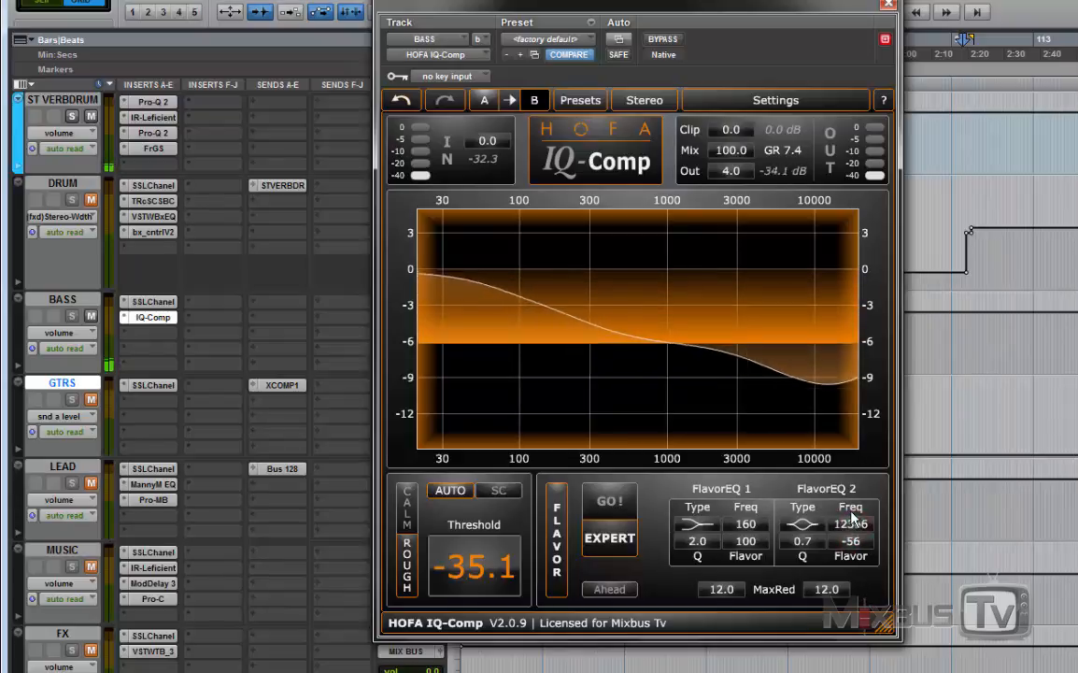
left_click_drag(852, 517, 850, 544)
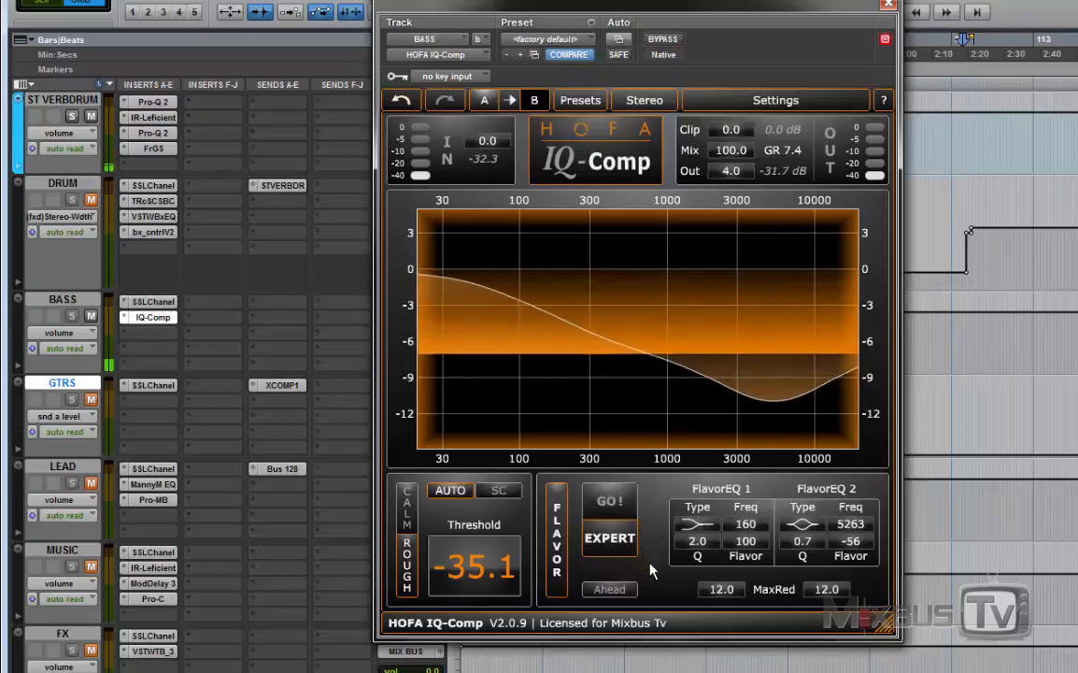
left_click(671, 41)
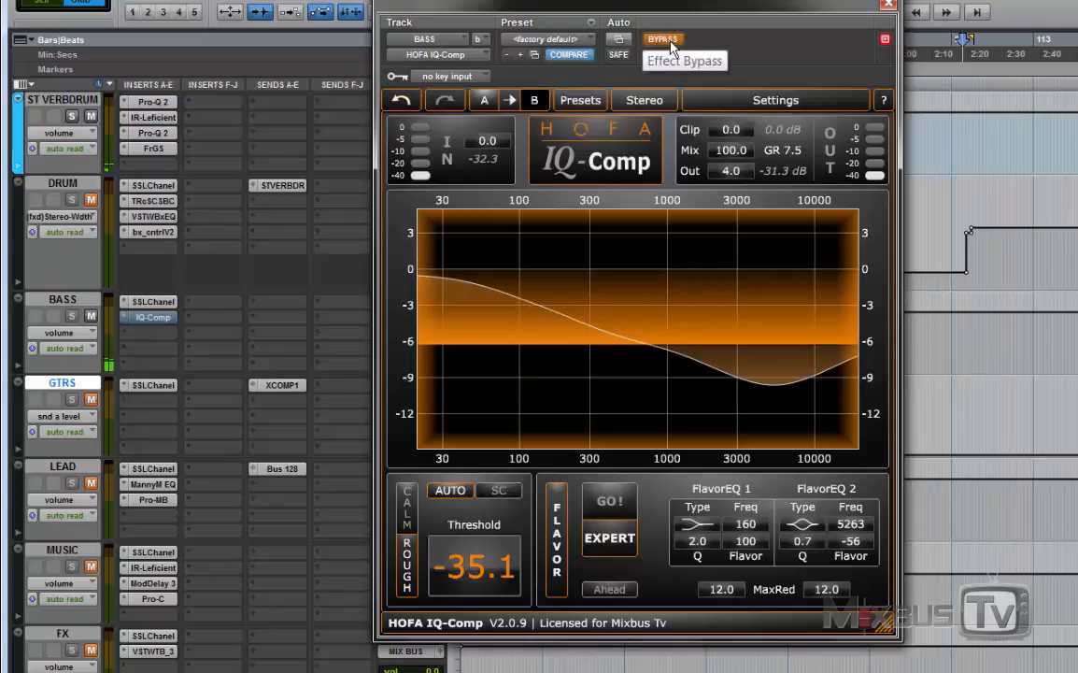
left_click(671, 41)
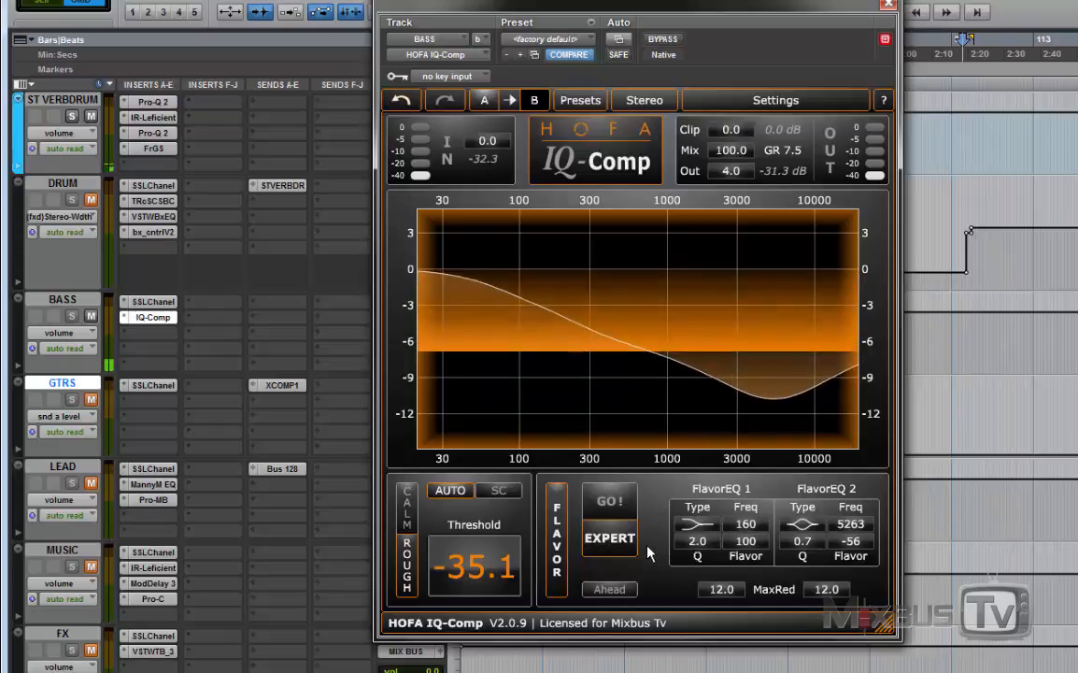
Change the compression mode to Calm, and set FlavorEQ 1's Flavor to 64 and FlavorEQ 2's to -12 during playback
left_click(411, 509)
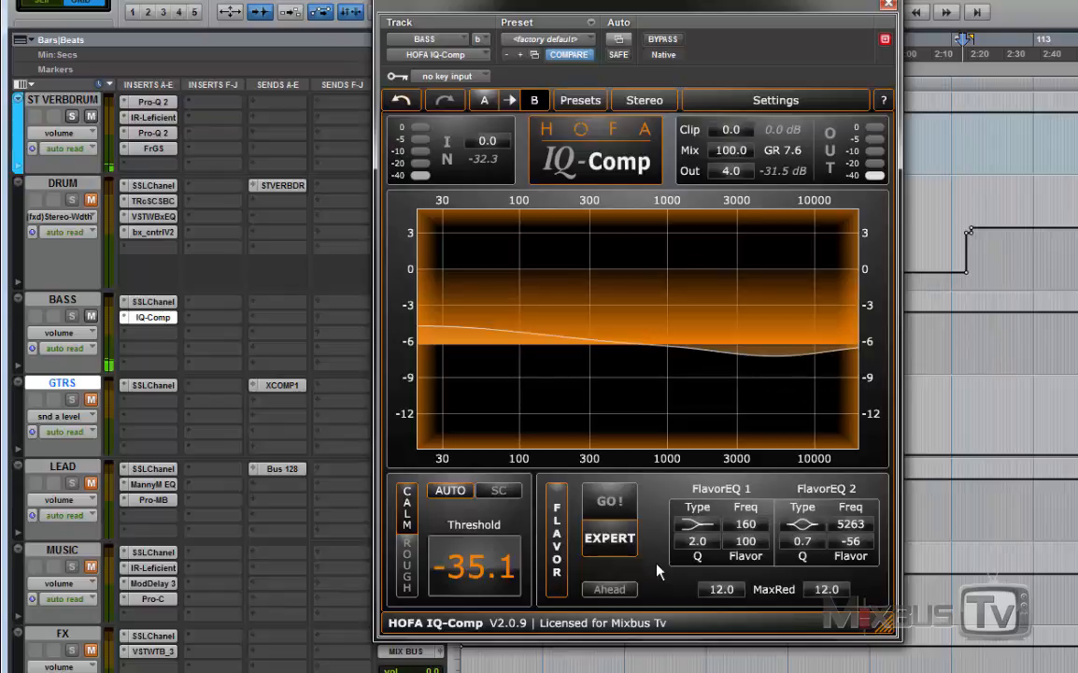
key("space")
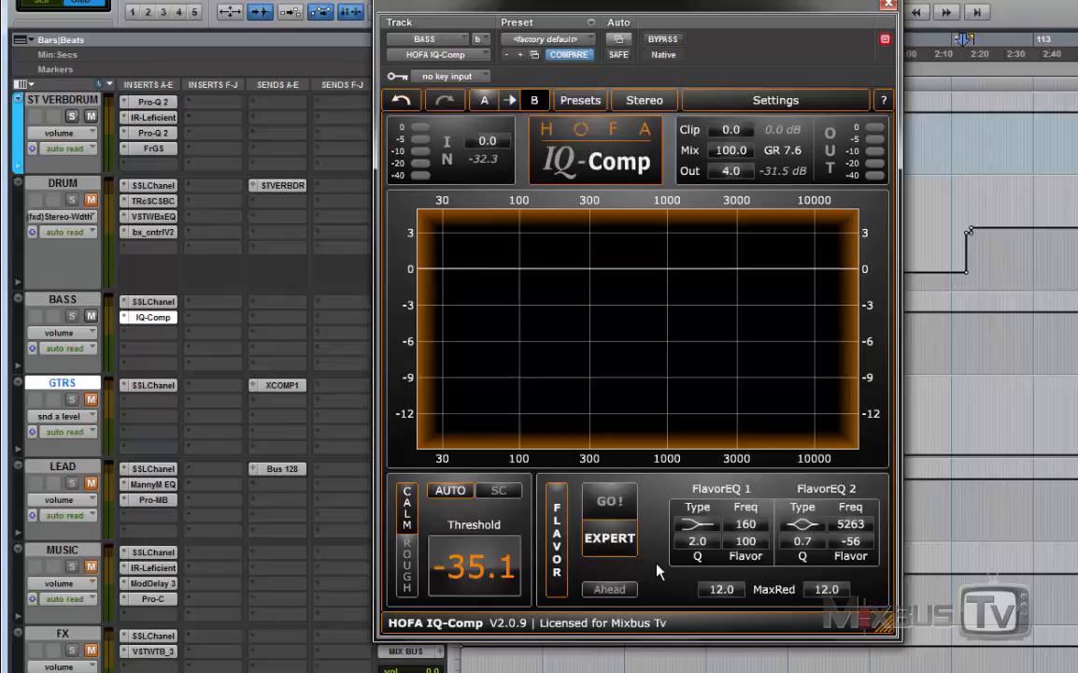
key("space")
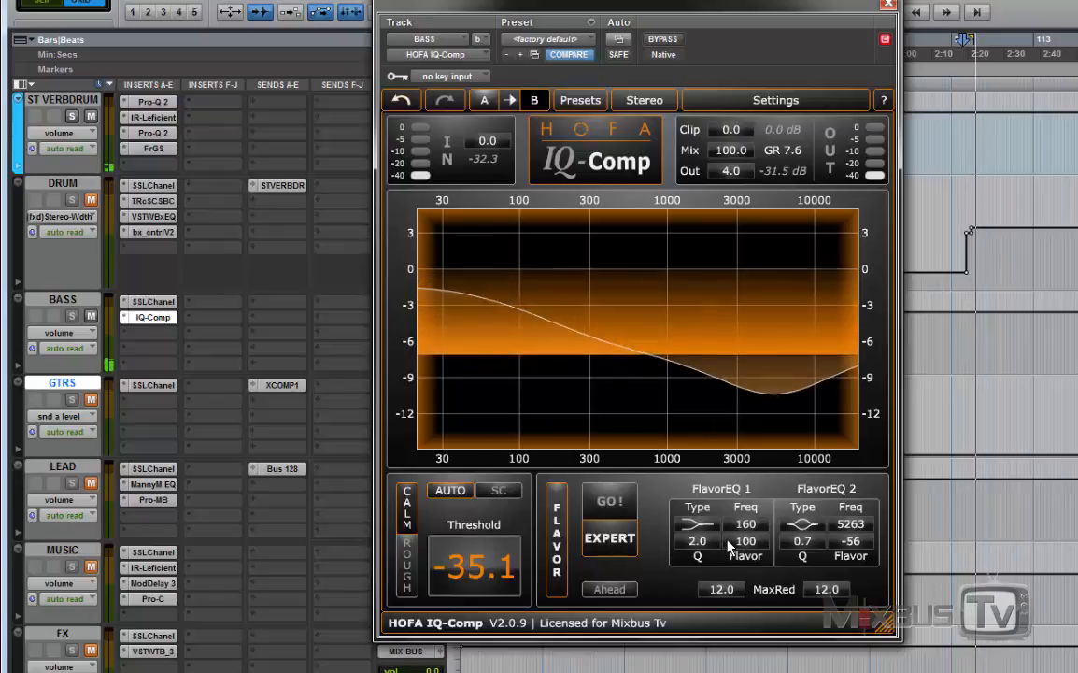
left_click_drag(744, 544, 881, 508)
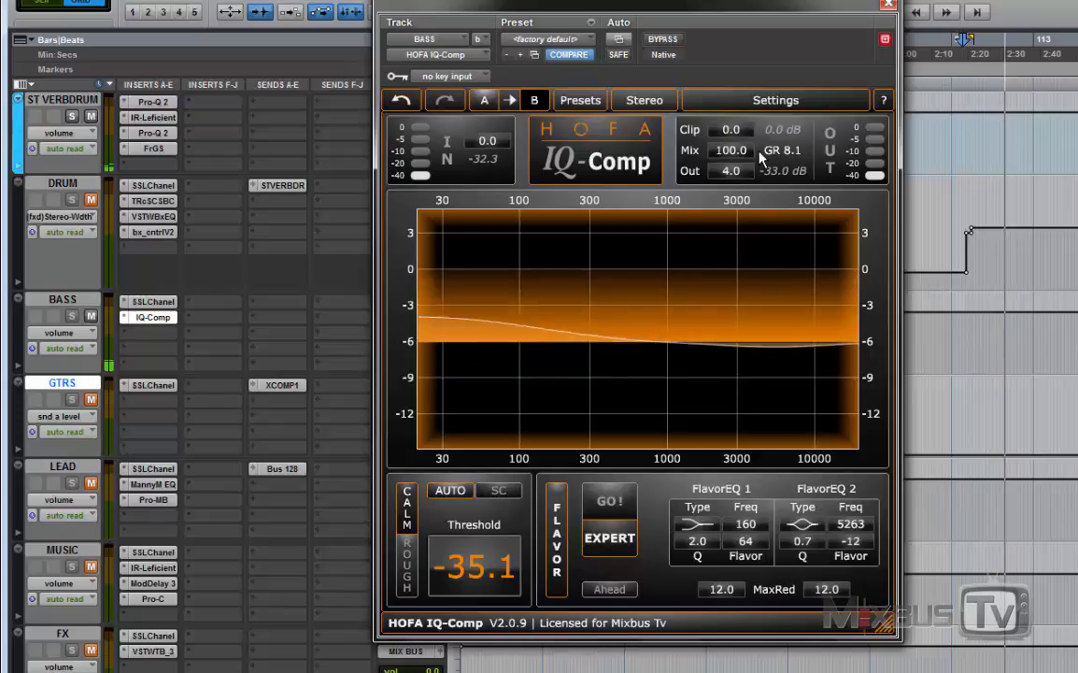
Set Clip to -24.0, the input gain to 8.6 and the Threshold to -28.4
left_click_drag(732, 130, 747, 447)
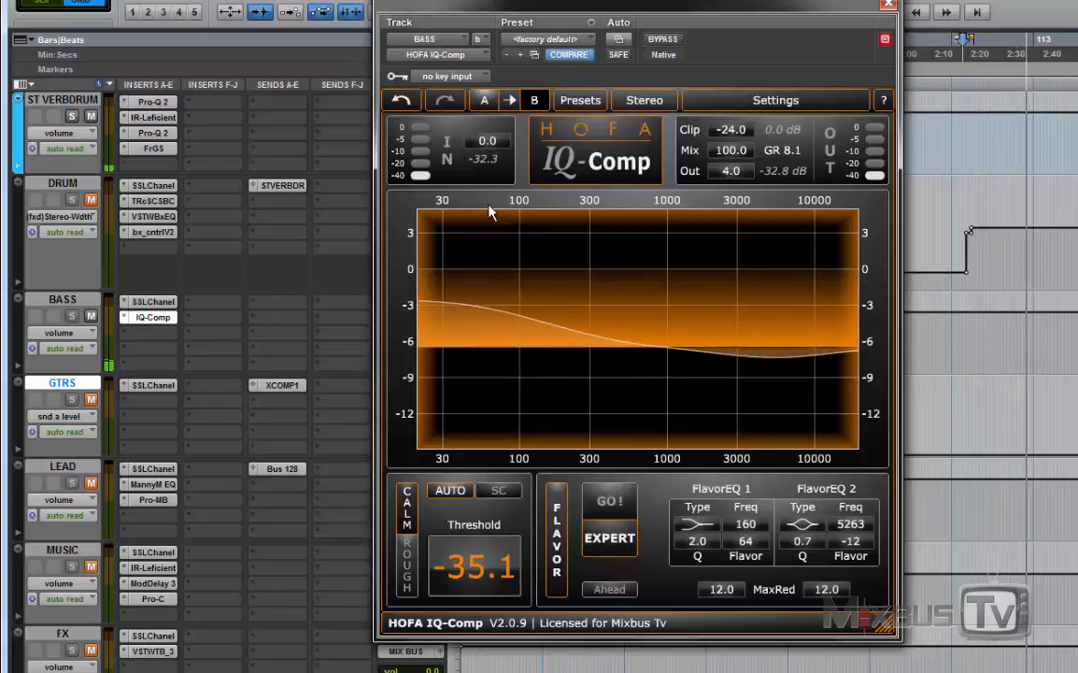
left_click_drag(474, 565, 481, 374)
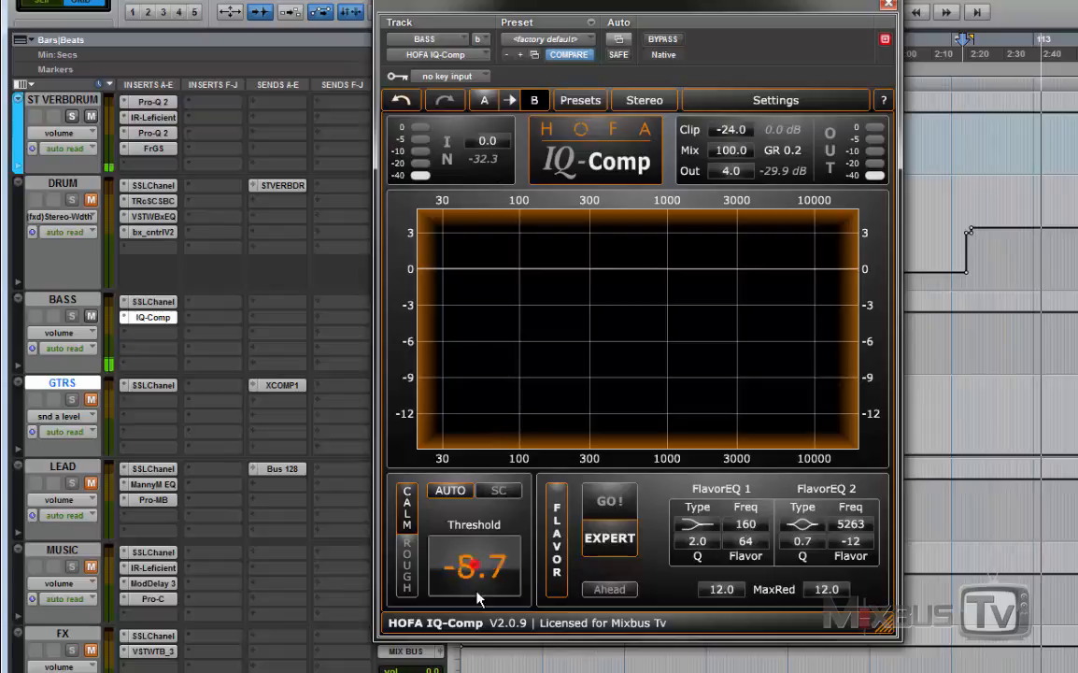
left_click_drag(498, 152, 498, 124)
left_click_drag(468, 530, 467, 557)
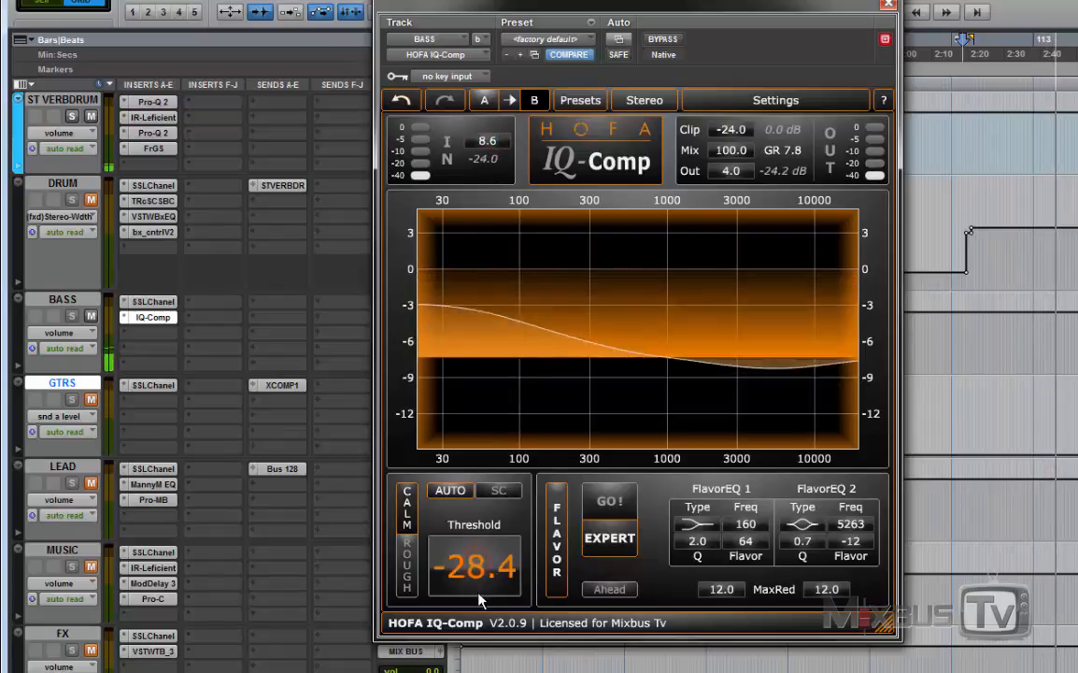
Drive the input gain up to 19.9, with the Threshold at -20.2 and the output level at -7.8
left_click_drag(495, 144, 493, 126)
left_click_drag(494, 578, 503, 536)
left_click_drag(729, 182, 735, 216)
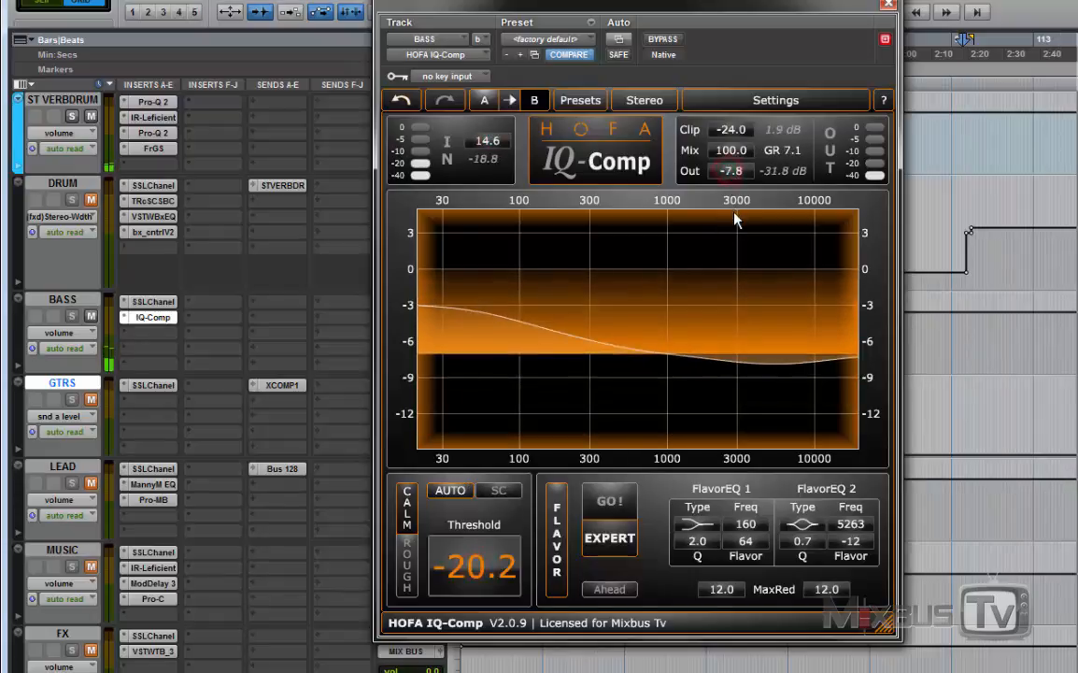
left_click_drag(487, 143, 489, 136)
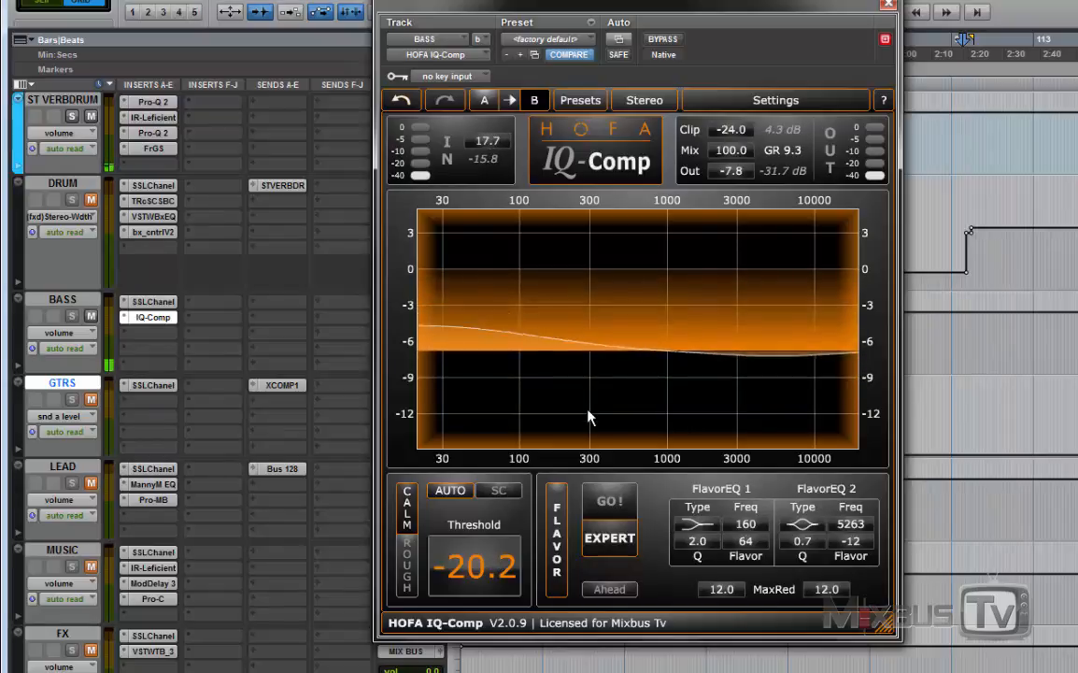
left_click_drag(497, 142, 496, 134)
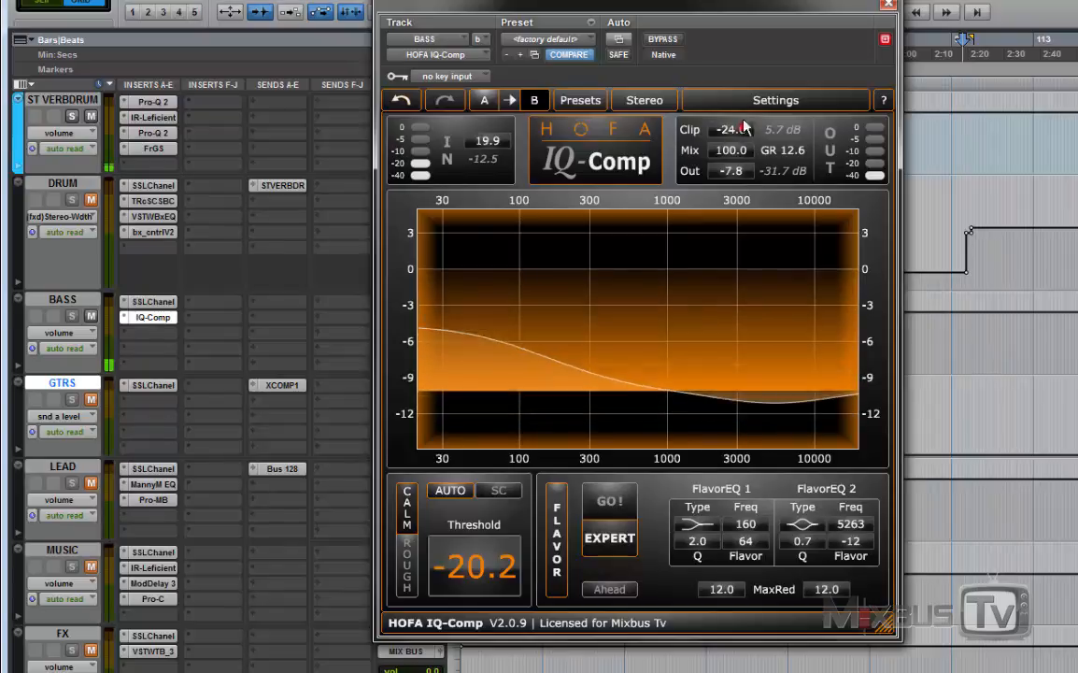
Turn Clip off and set the Threshold to -21.8 after trying it at -50.0
left_click_drag(679, 130, 658, 0)
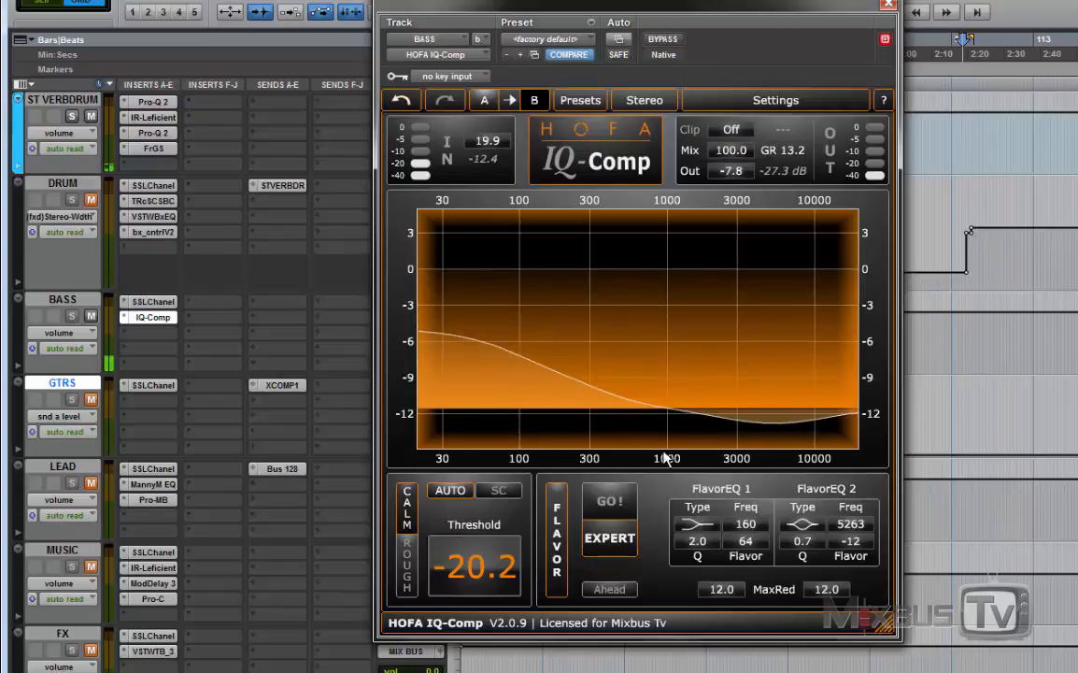
left_click_drag(474, 566, 509, 614)
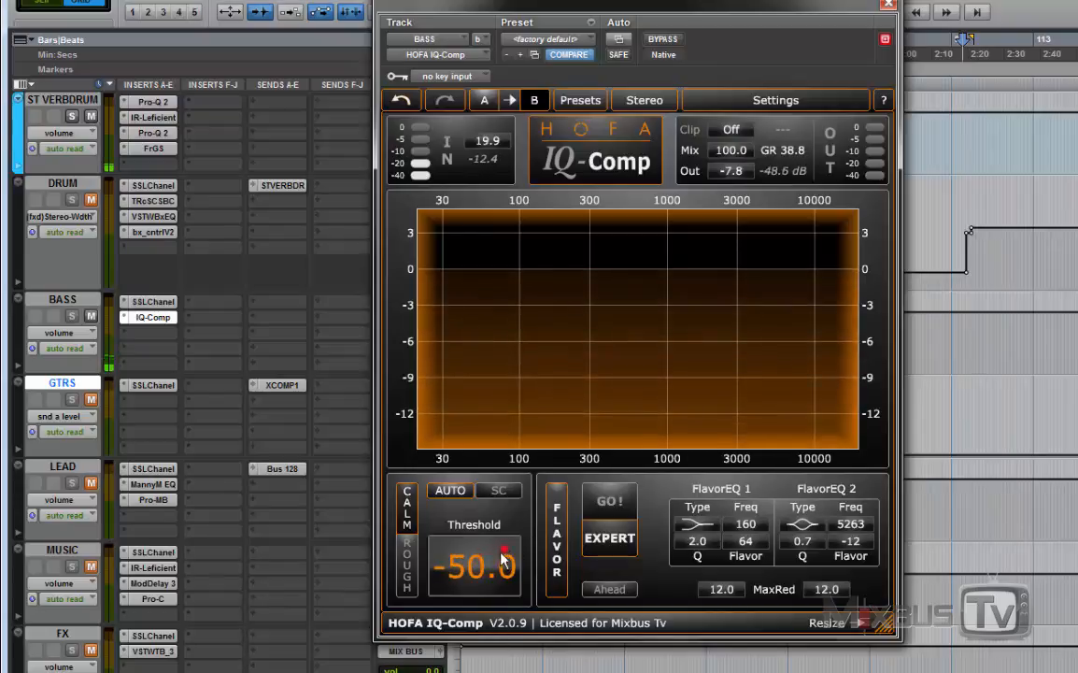
left_click_drag(503, 559, 466, 440)
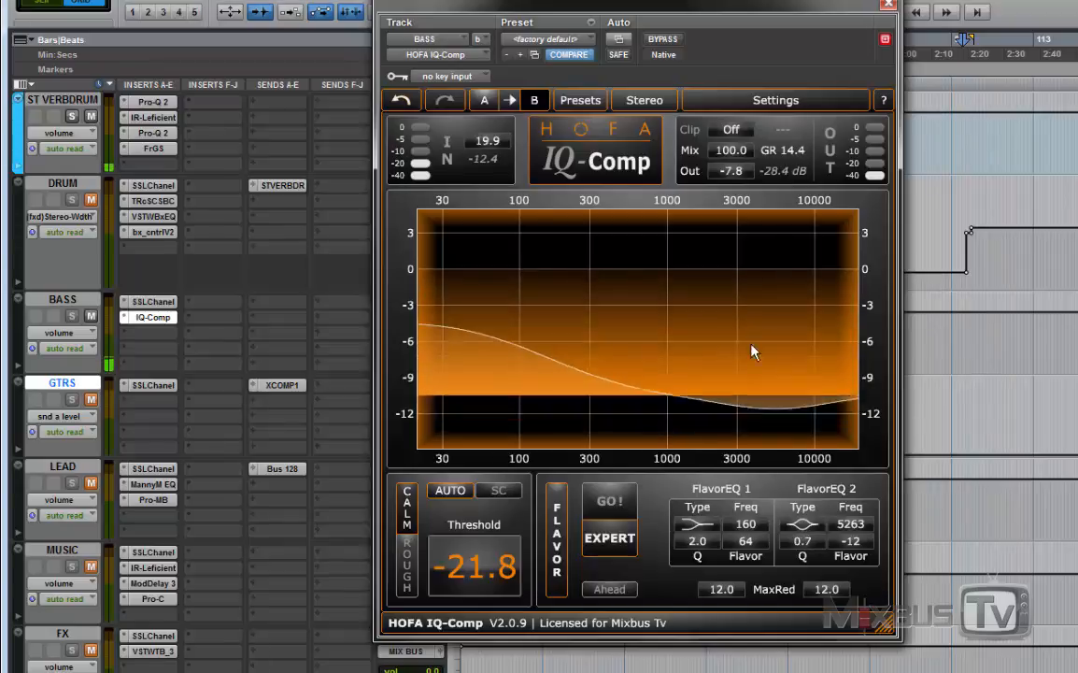
Set Mix to 55.0 and compare the bass with IQ-Comp bypassed and active
left_click_drag(748, 173, 753, 233)
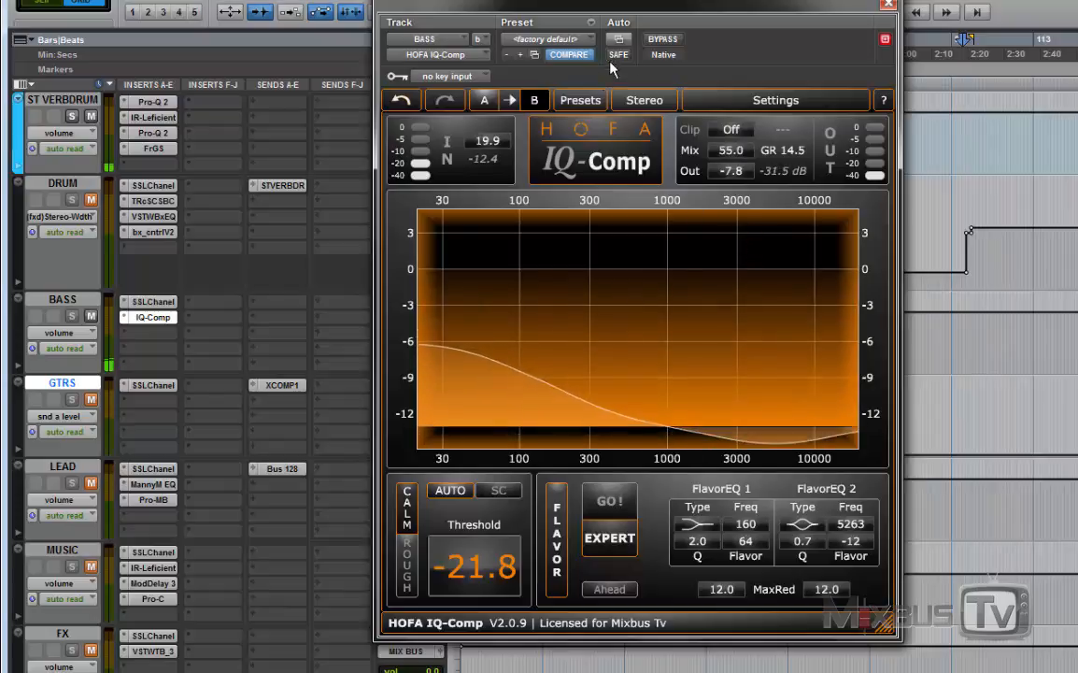
left_click(661, 40)
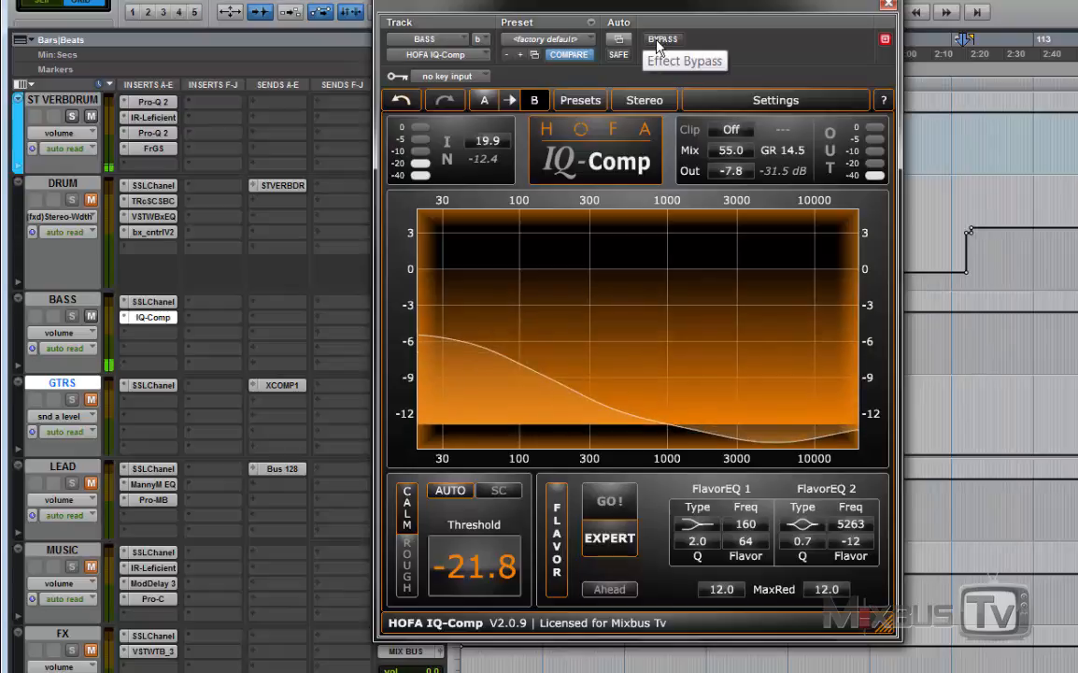
left_click(659, 39)
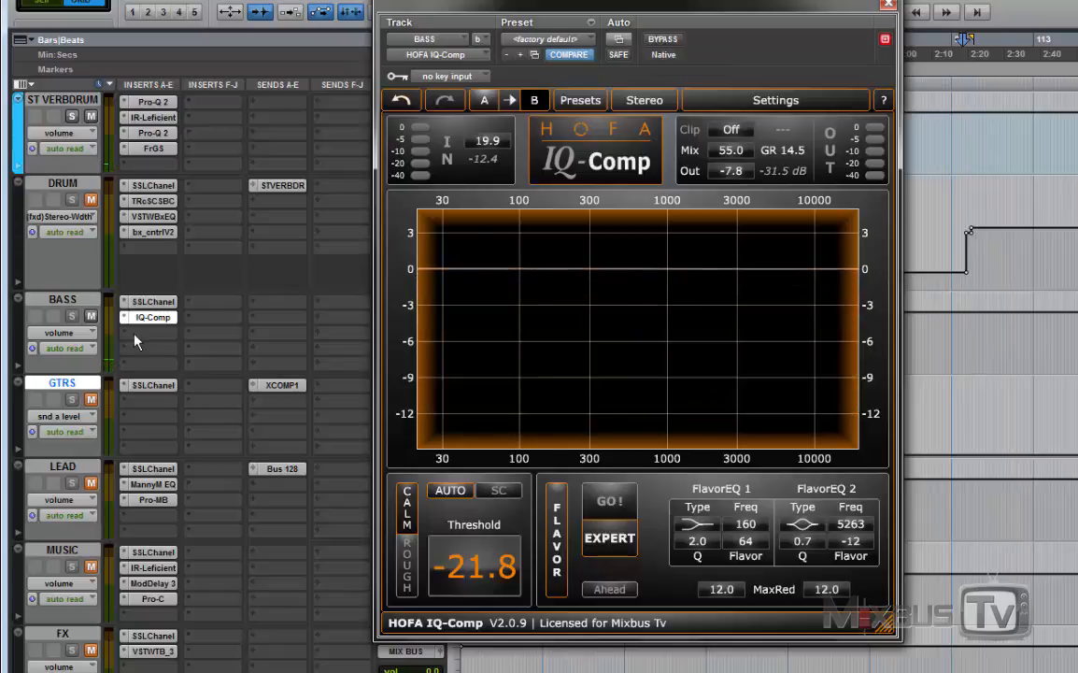
Remove IQ-Comp from the BASS track, mute that track, and insert the multichannel HOFA IQ-Comp below Pro-MB on the LEAD track
left_click_drag(127, 318, 101, 323)
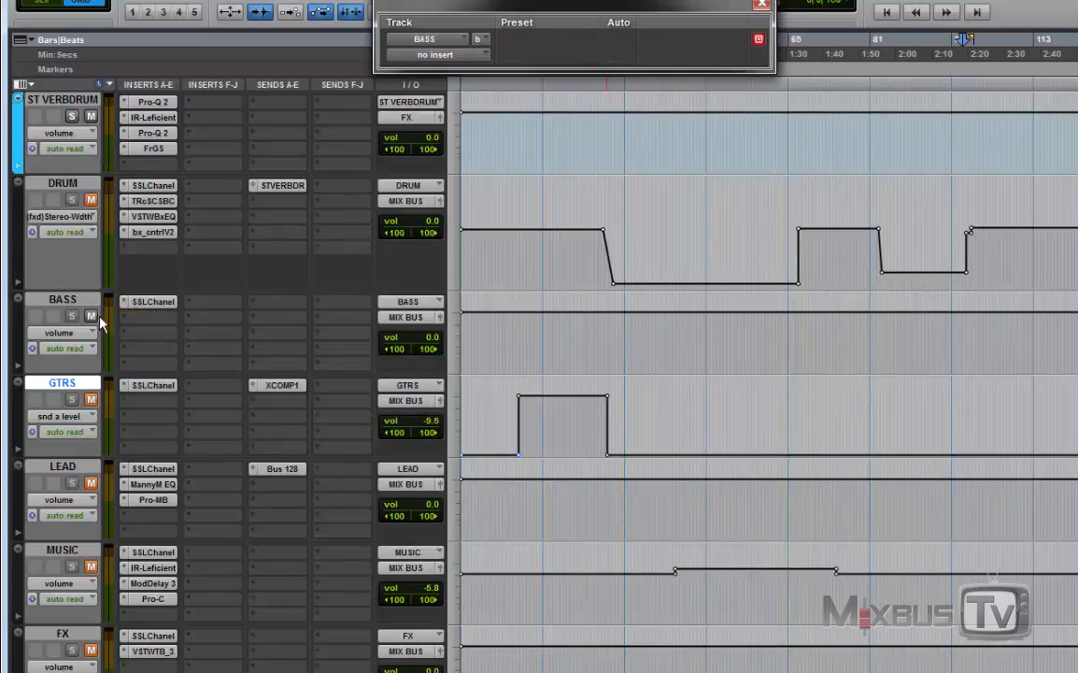
left_click(161, 515)
mouse_move(266, 596)
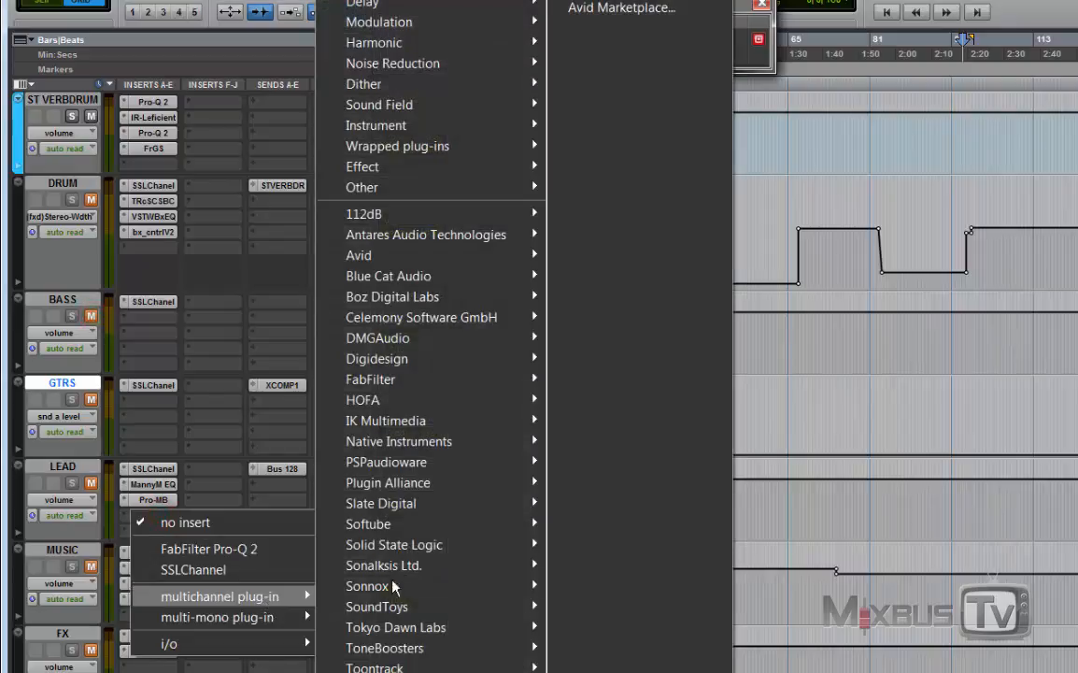
mouse_move(509, 402)
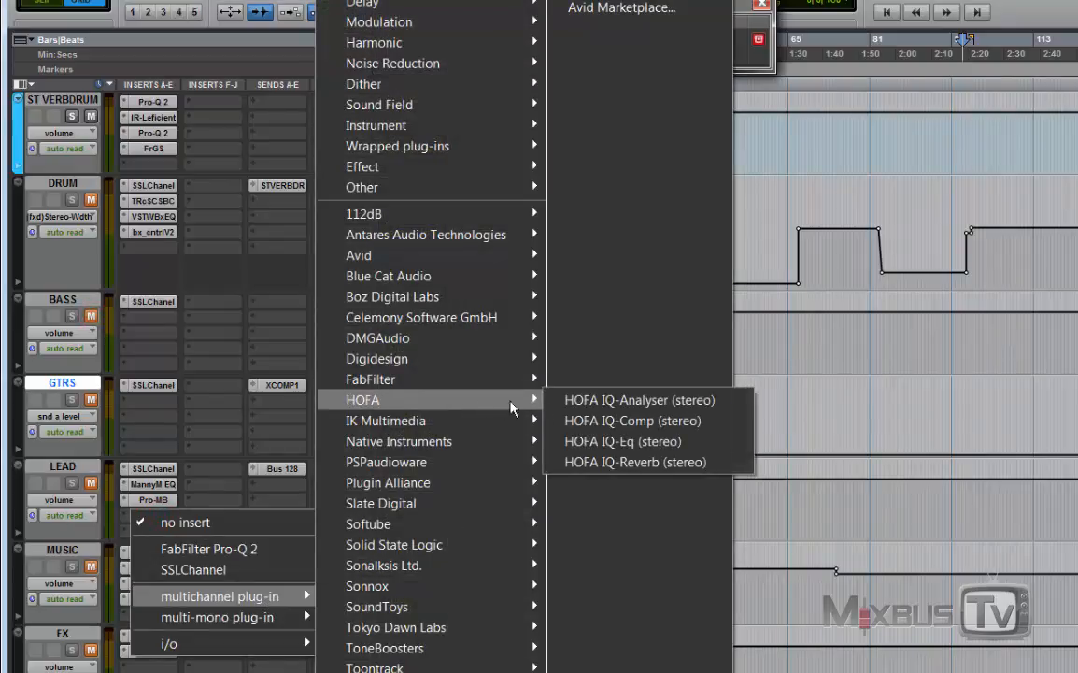
left_click(619, 422)
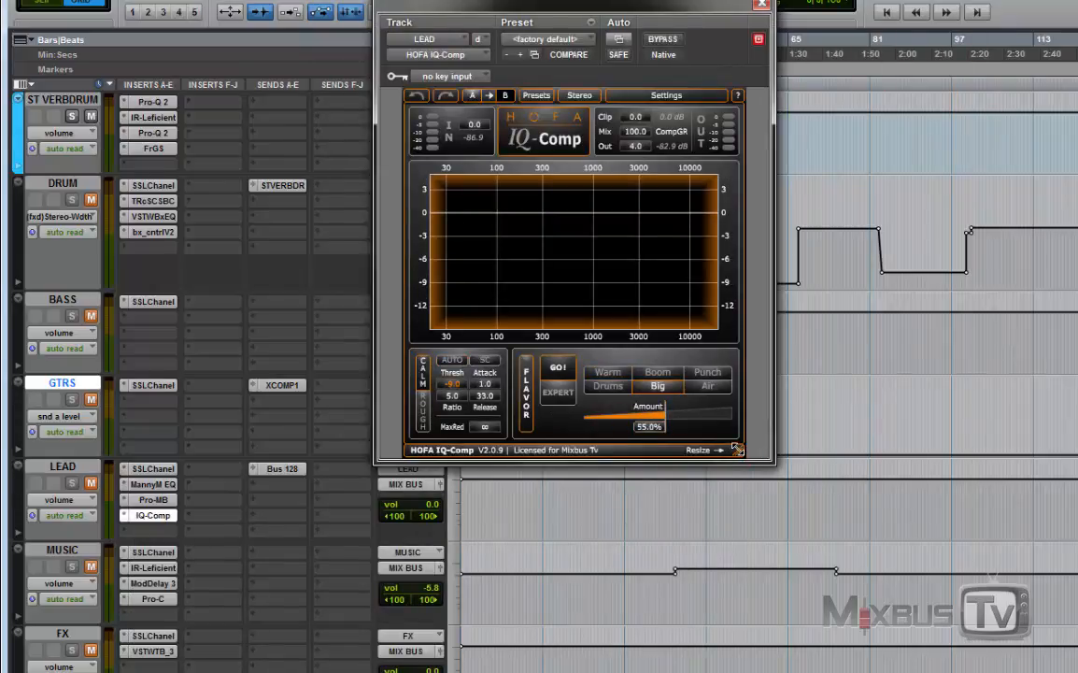
Enlarge the lead track's IQ-Comp interface and unmute the LEAD track
left_click_drag(738, 450, 899, 657)
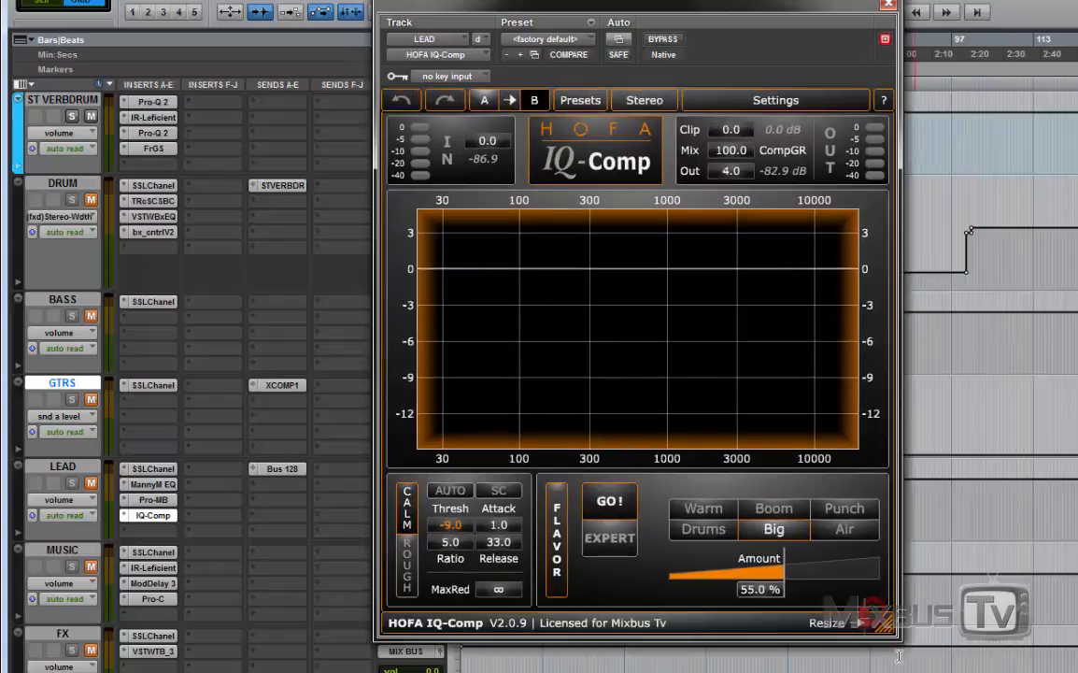
left_click(91, 483)
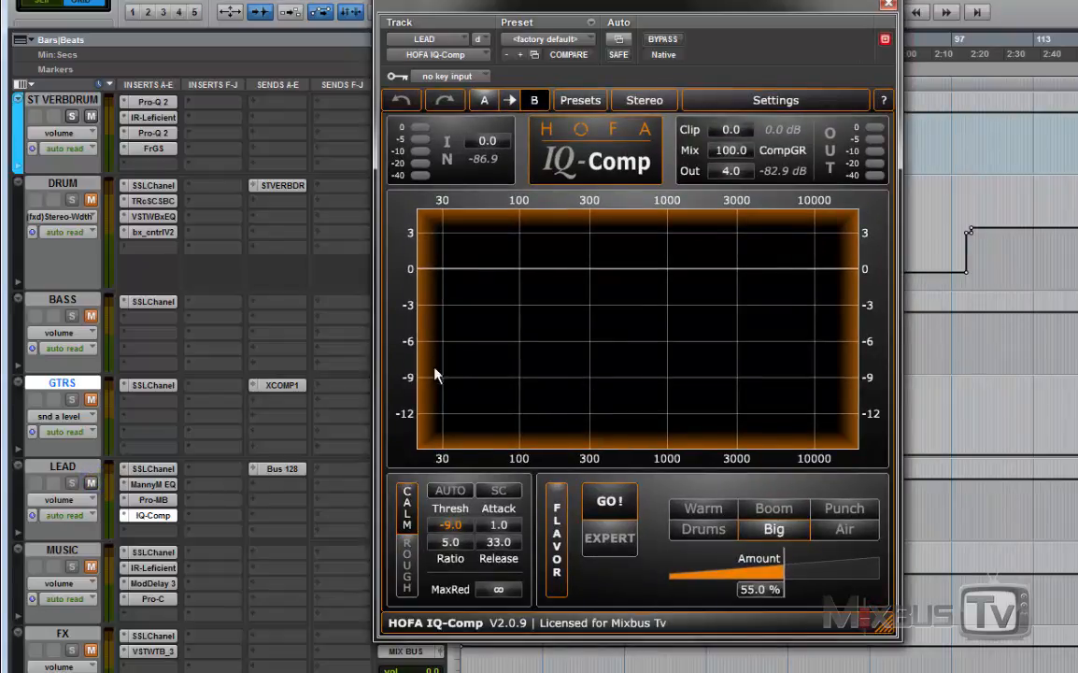
On the lead track's IQ-Comp, set the Ratio to 2.0, the Flavor Amount to 100.0% and the Threshold to -36.2
left_click(611, 576)
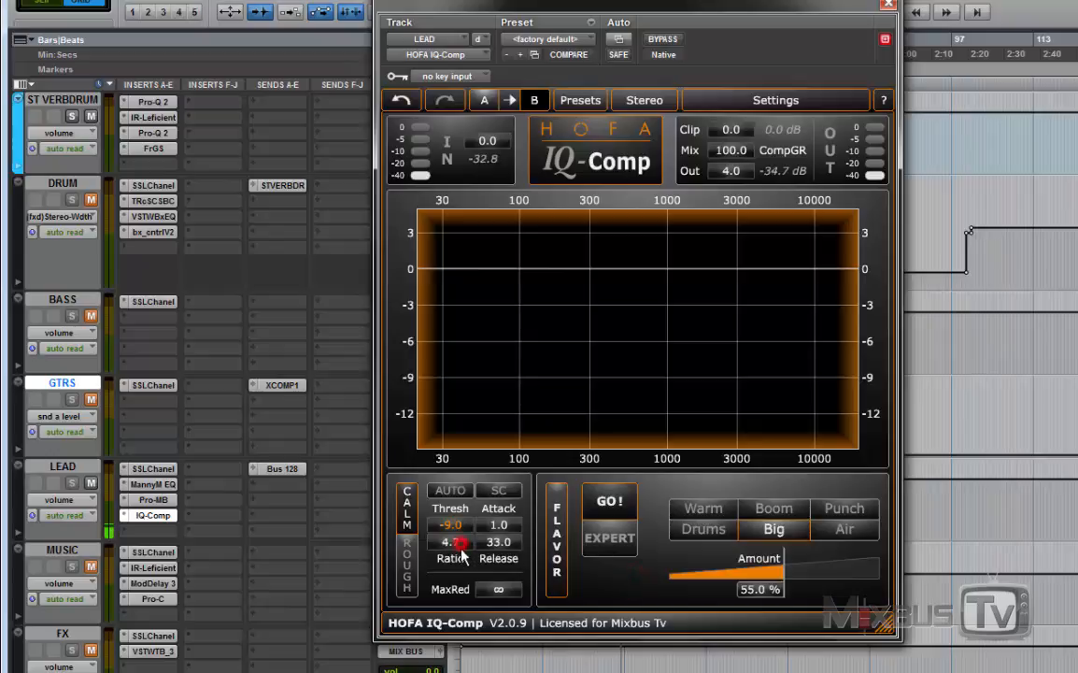
left_click_drag(462, 574, 469, 613)
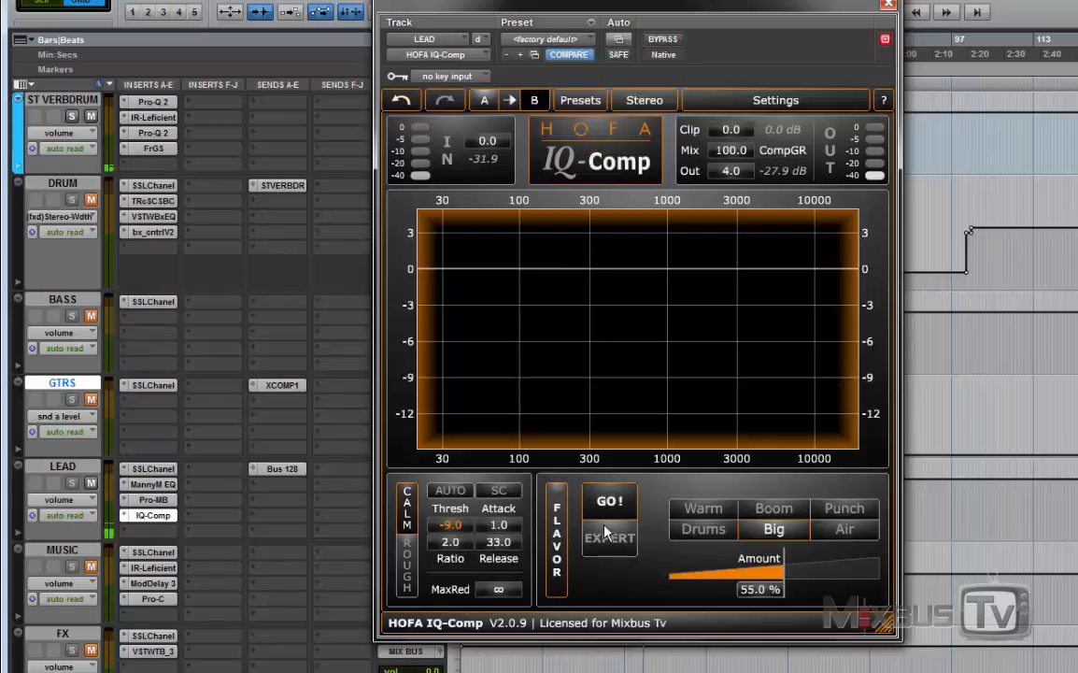
left_click_drag(772, 568, 966, 582)
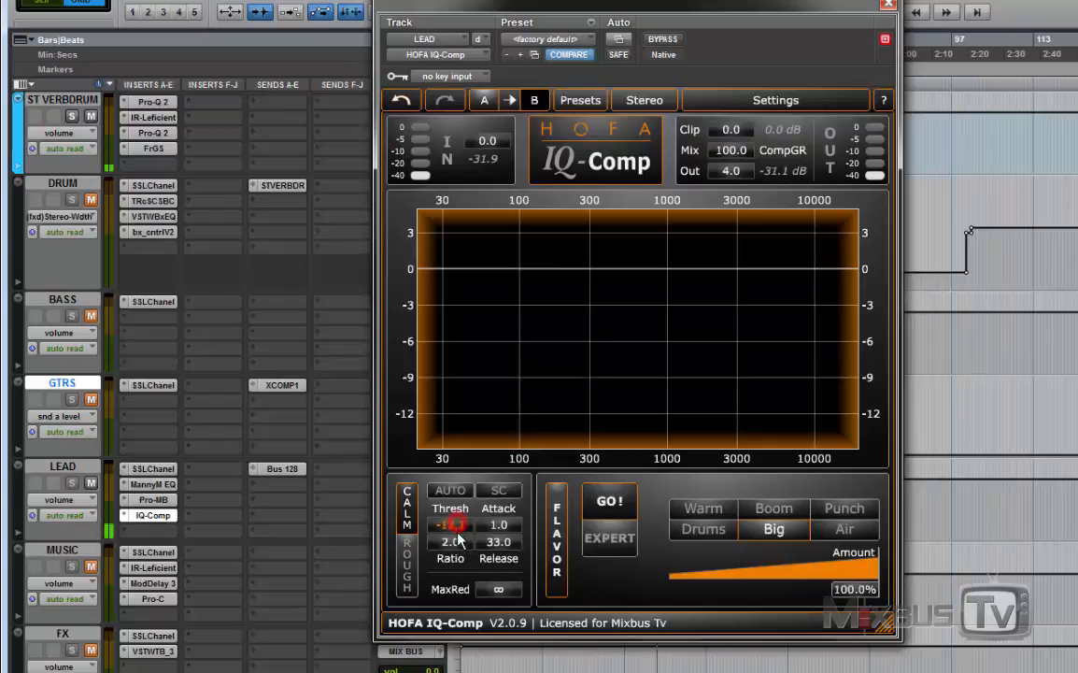
left_click_drag(450, 524, 452, 559)
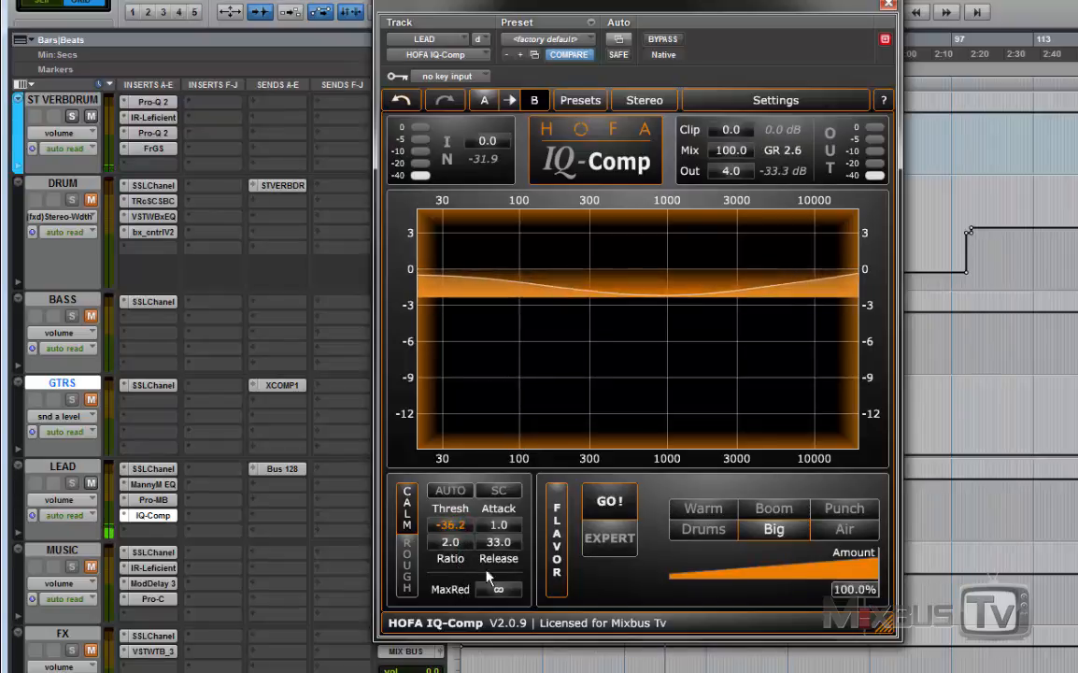
Set the lead compressor's Attack to 12.2 and its Release to 90.5
left_click_drag(498, 525, 513, 421)
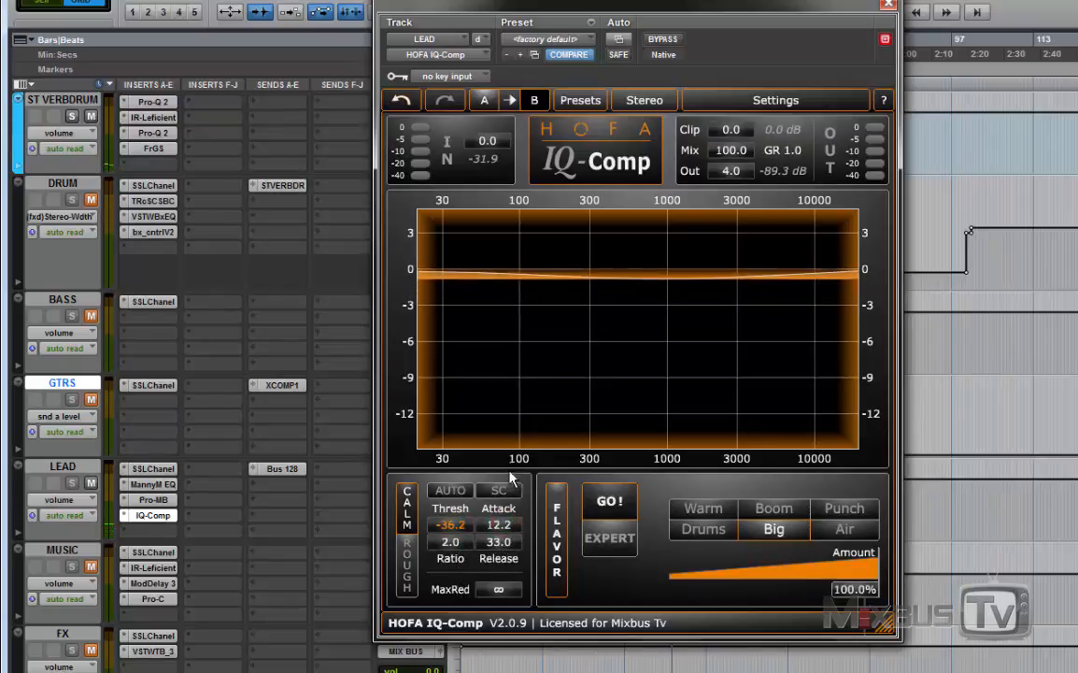
left_click_drag(504, 550, 502, 496)
left_click_drag(522, 455, 521, 425)
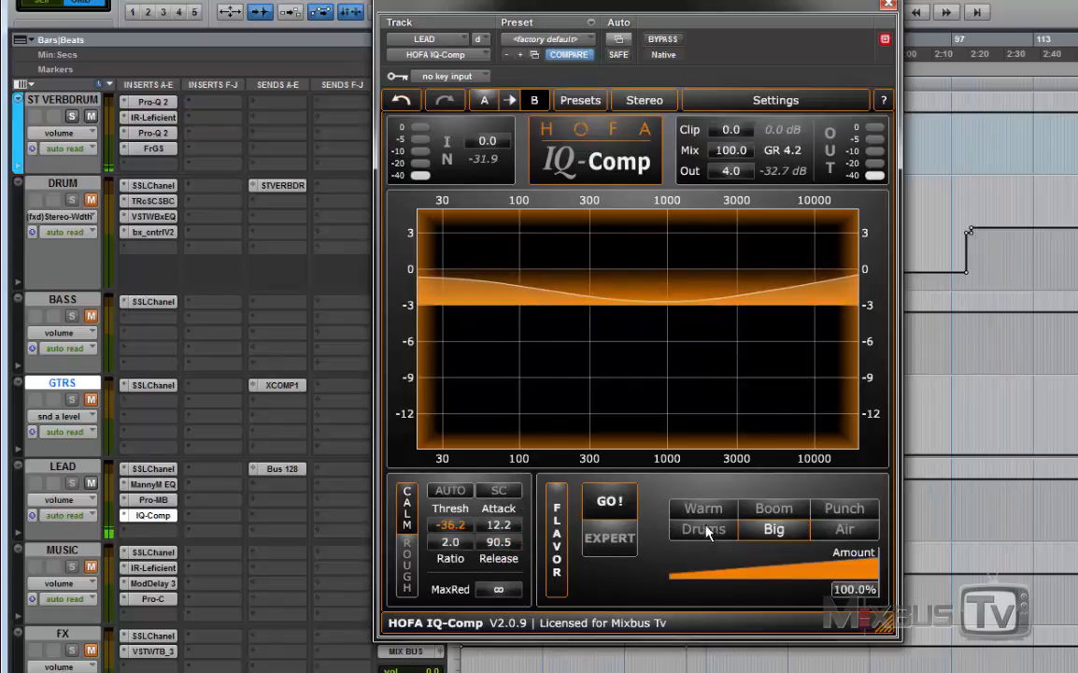
Switch the flavor to Warm and compare the lead with IQ-Comp bypassed and active
left_click(703, 510)
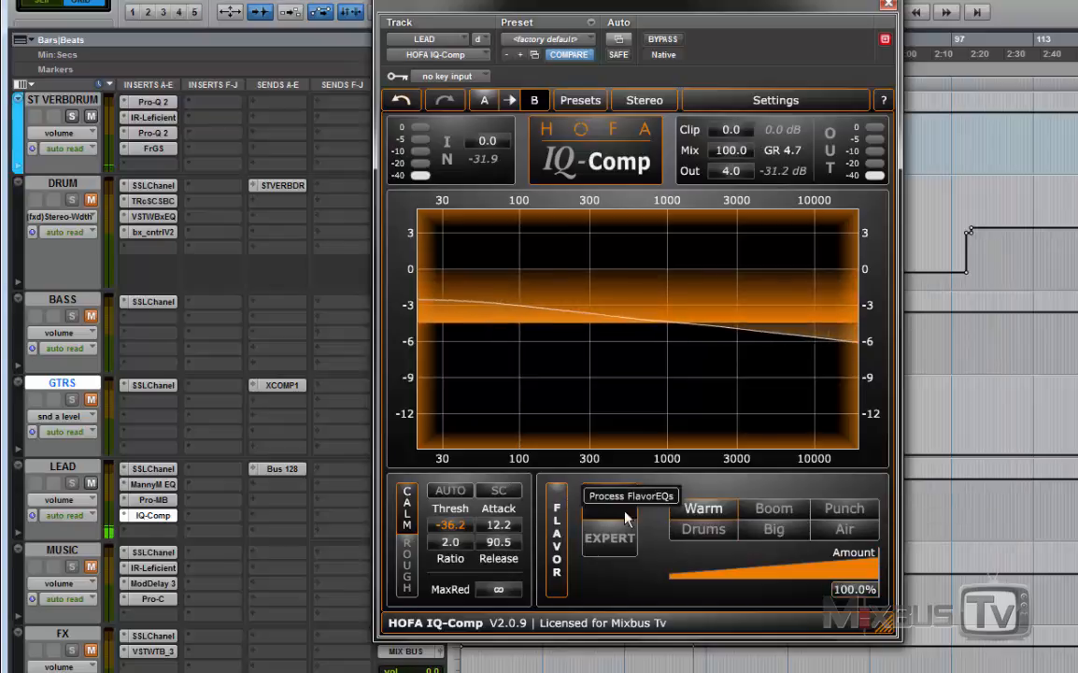
left_click(621, 577)
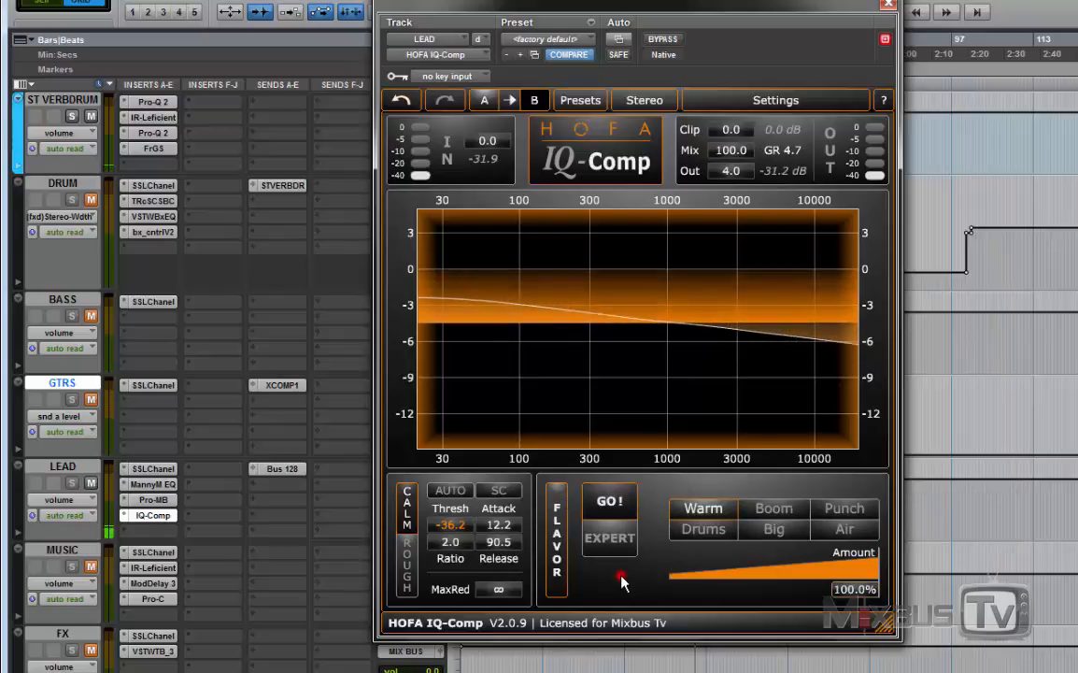
left_click(657, 39)
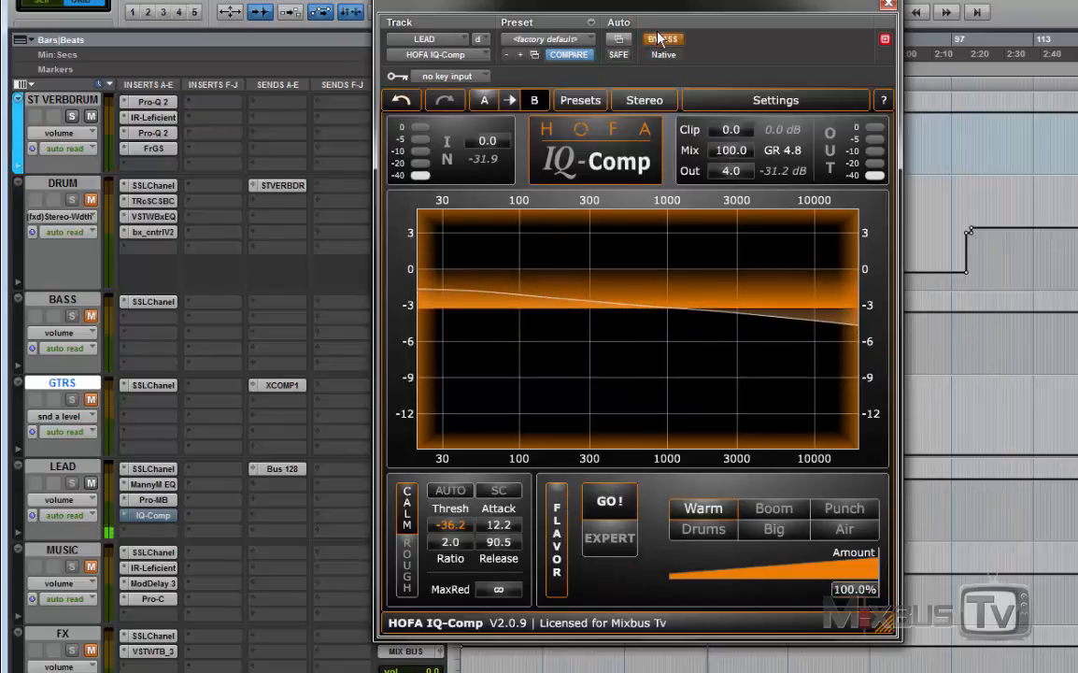
left_click(661, 39)
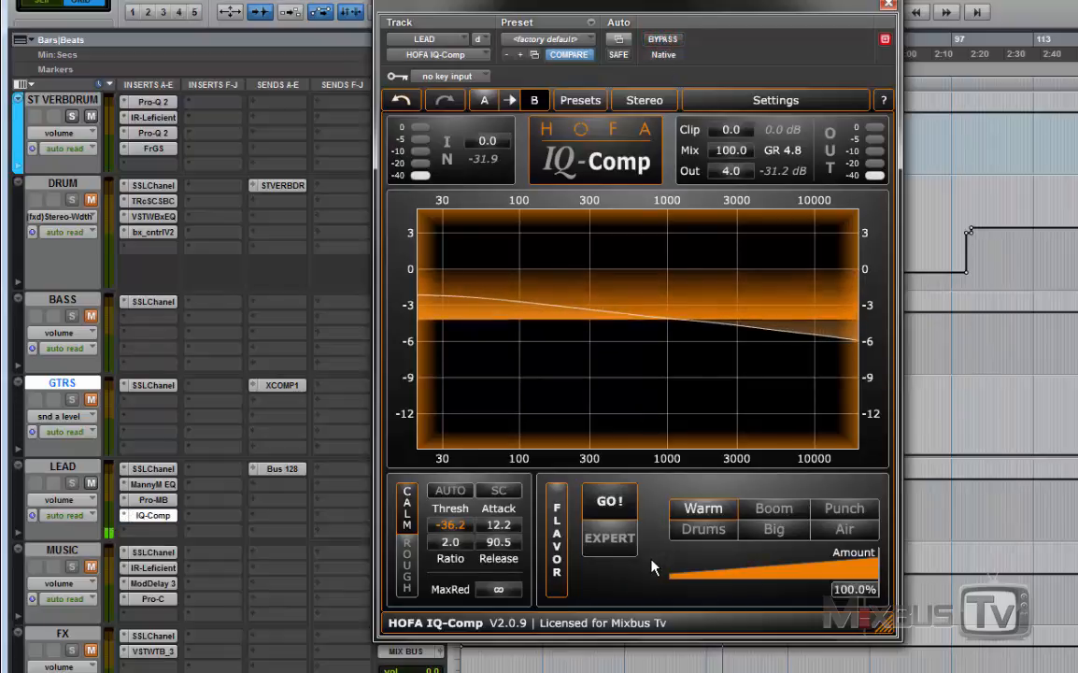
Set the Ratio to 1.5, the Release to 40.5 and the Threshold to -50.0 on the lead compressor
scroll(451, 542, "down", 5)
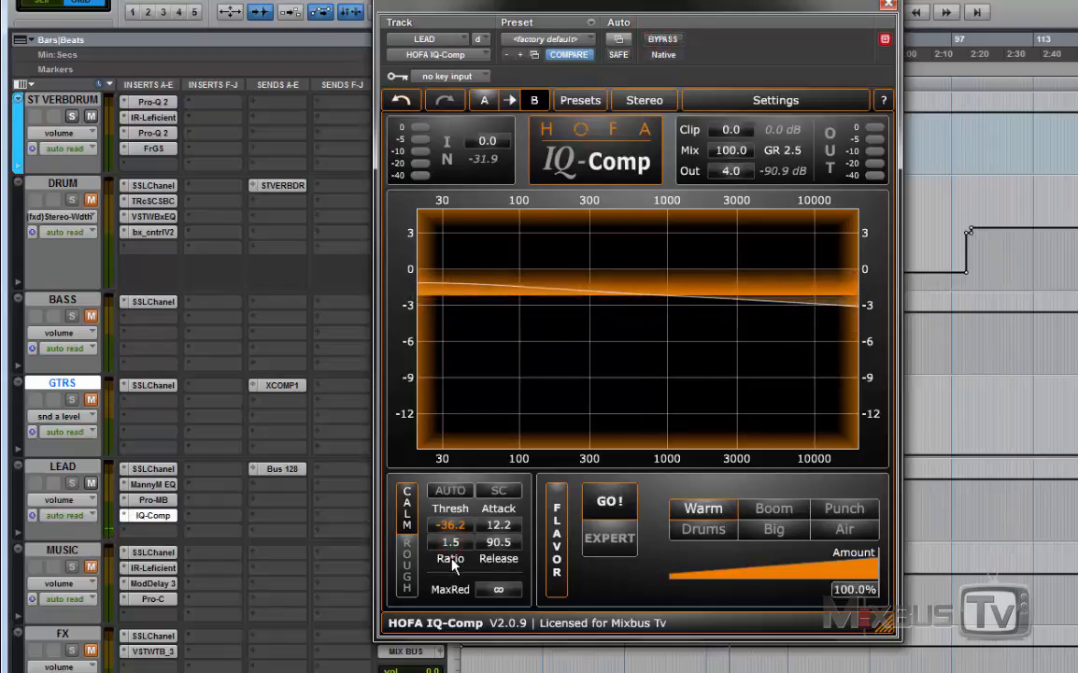
scroll(513, 544, "up", 3)
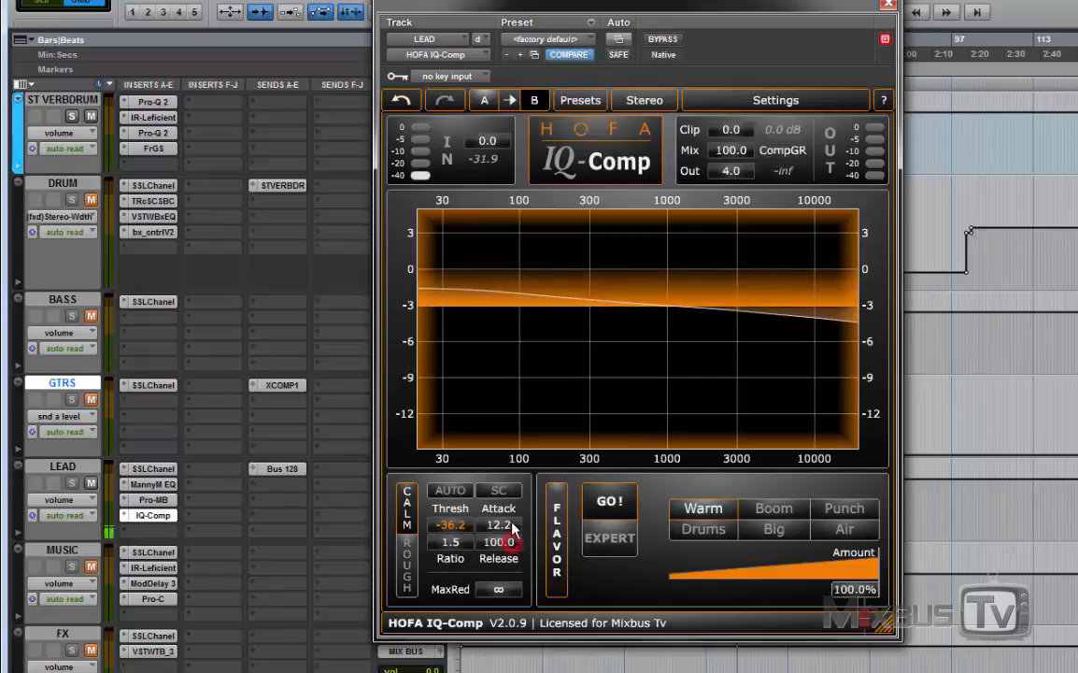
scroll(513, 544, "down", 8)
scroll(513, 588, "down", 8)
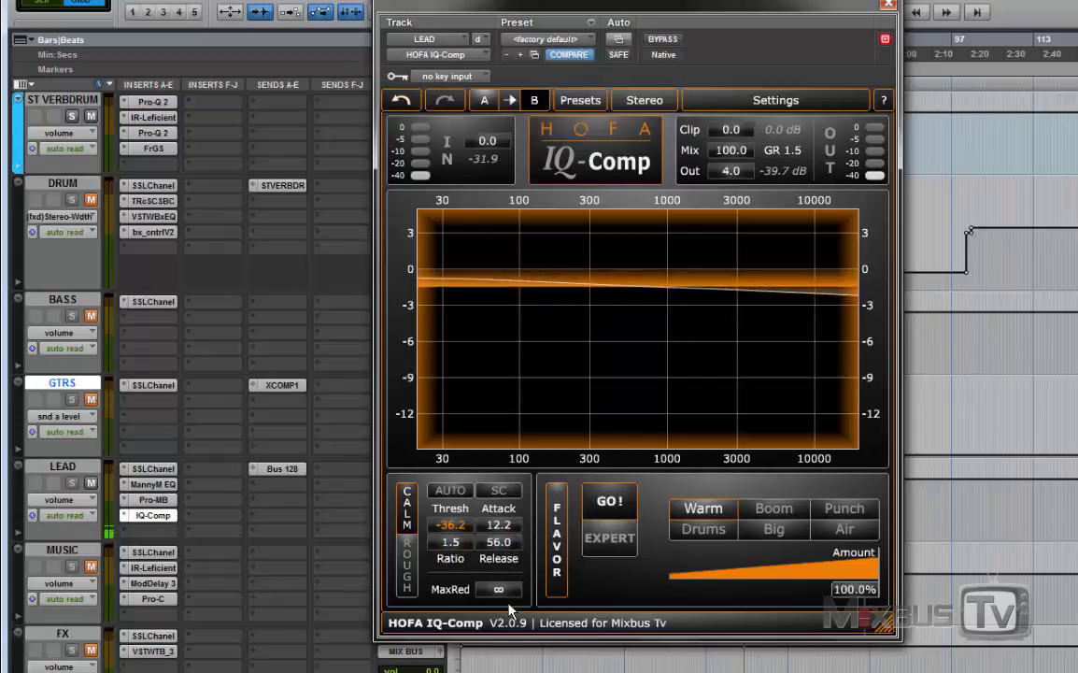
left_click_drag(508, 620, 509, 632)
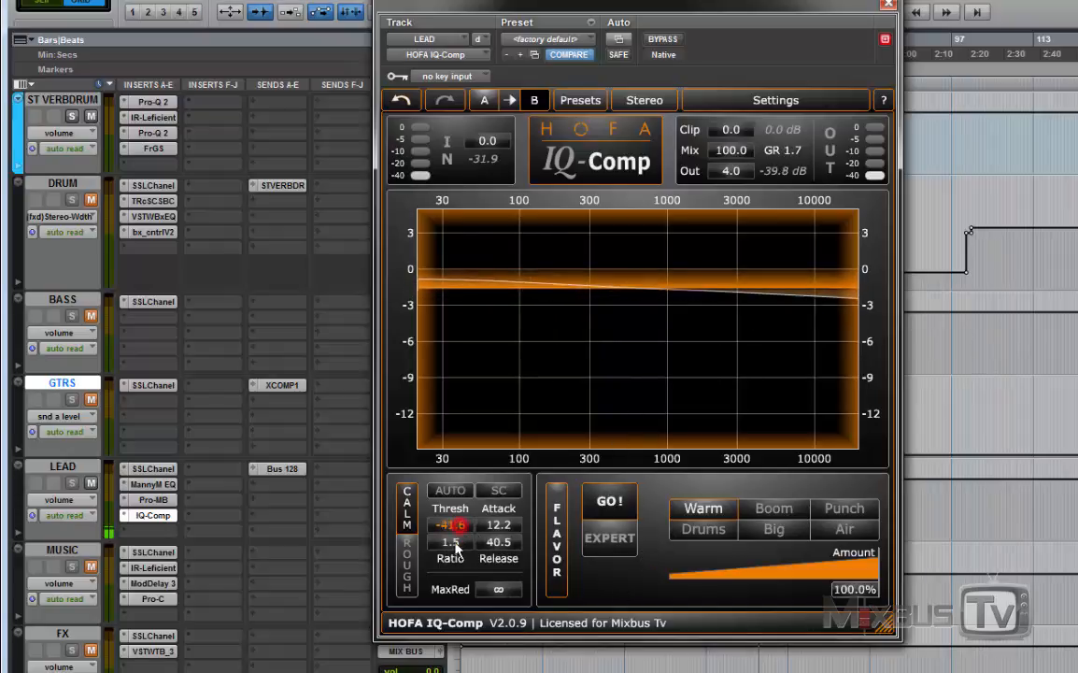
left_click_drag(450, 525, 459, 587)
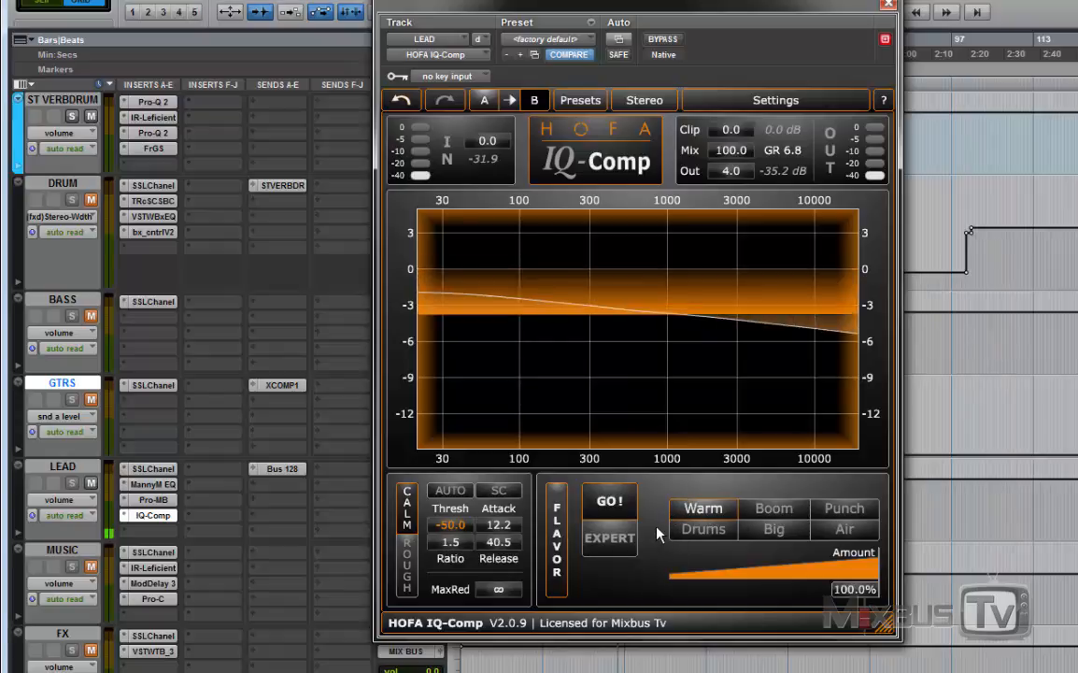
Raise the output level to 7.1, comparing the lead with IQ-Comp bypassed and active before and after the change
left_click(662, 39)
left_click(663, 39)
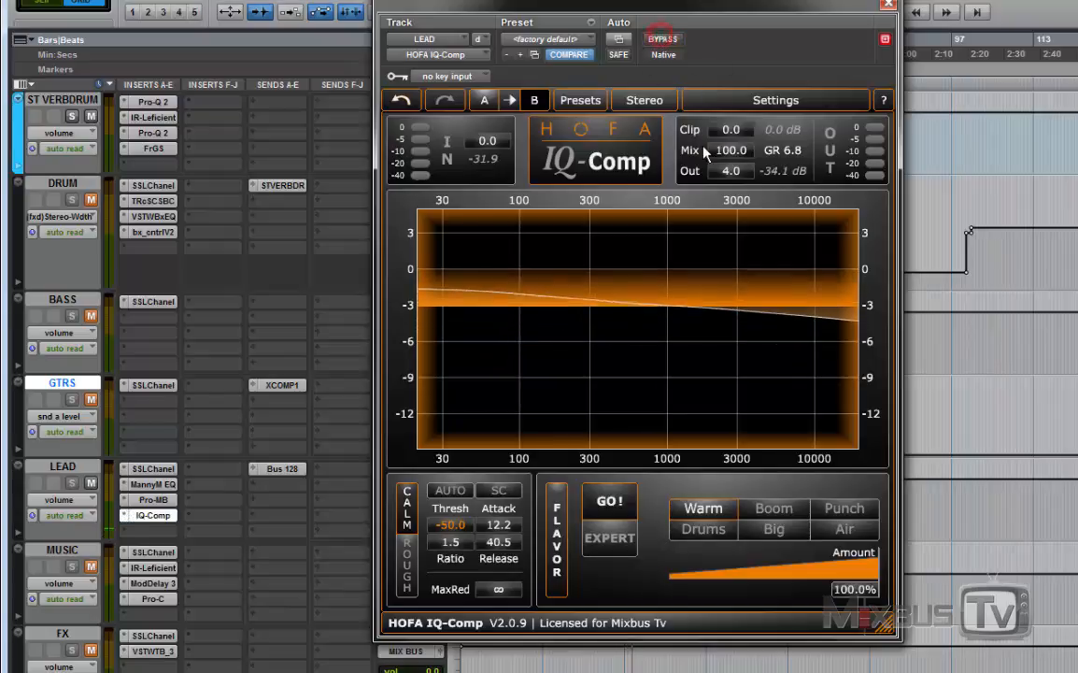
left_click_drag(731, 171, 734, 160)
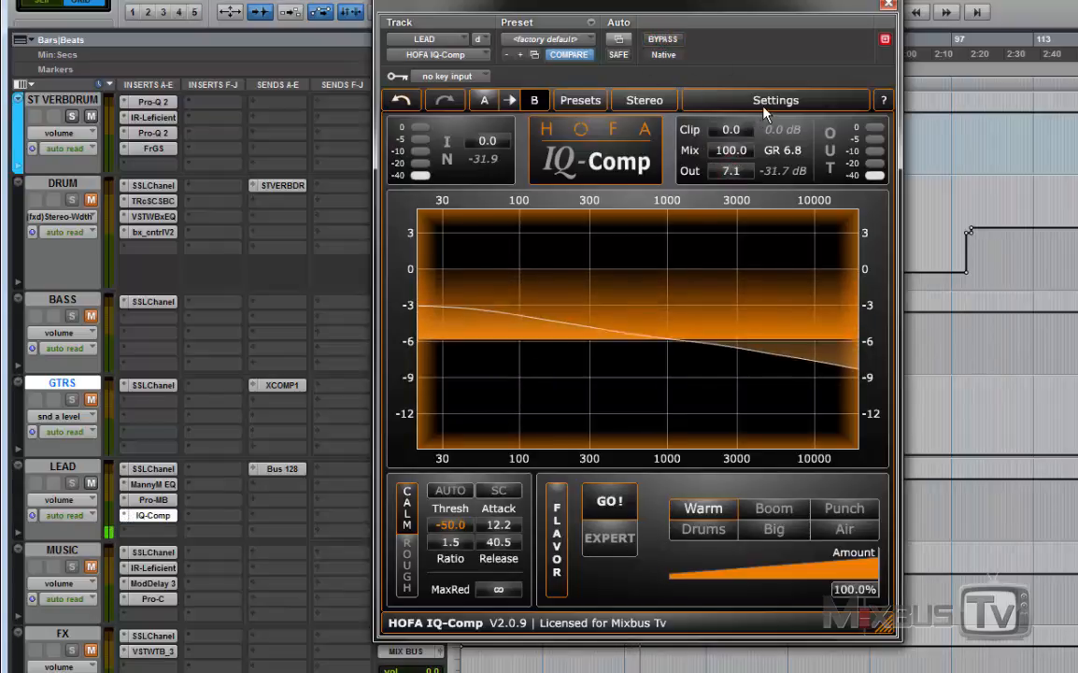
left_click(663, 40)
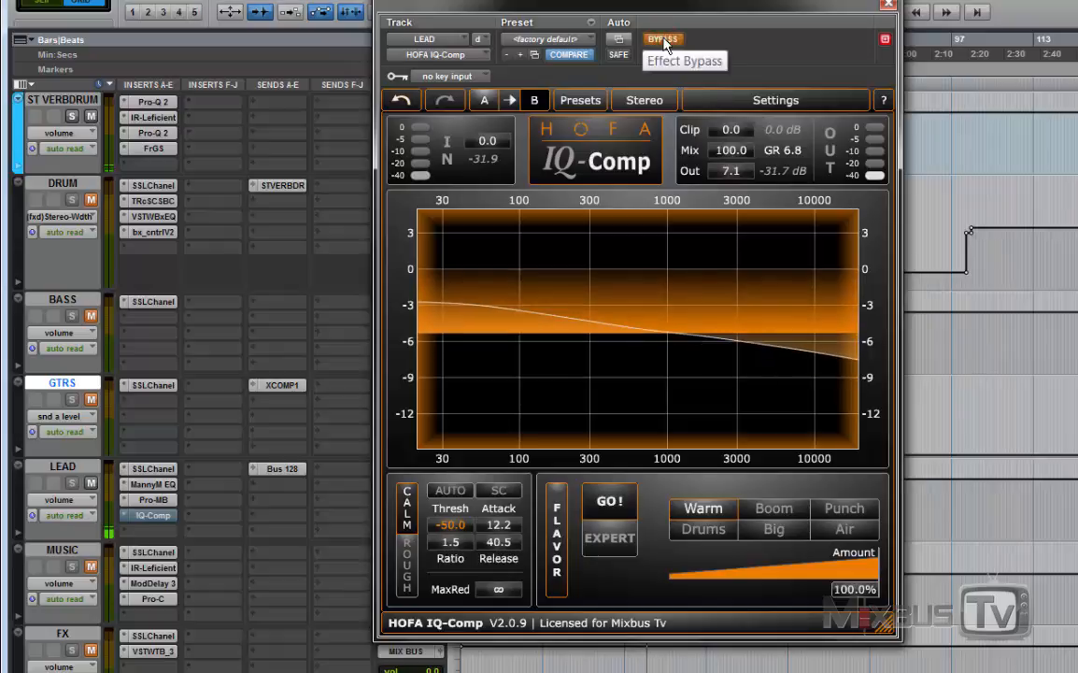
left_click(664, 40)
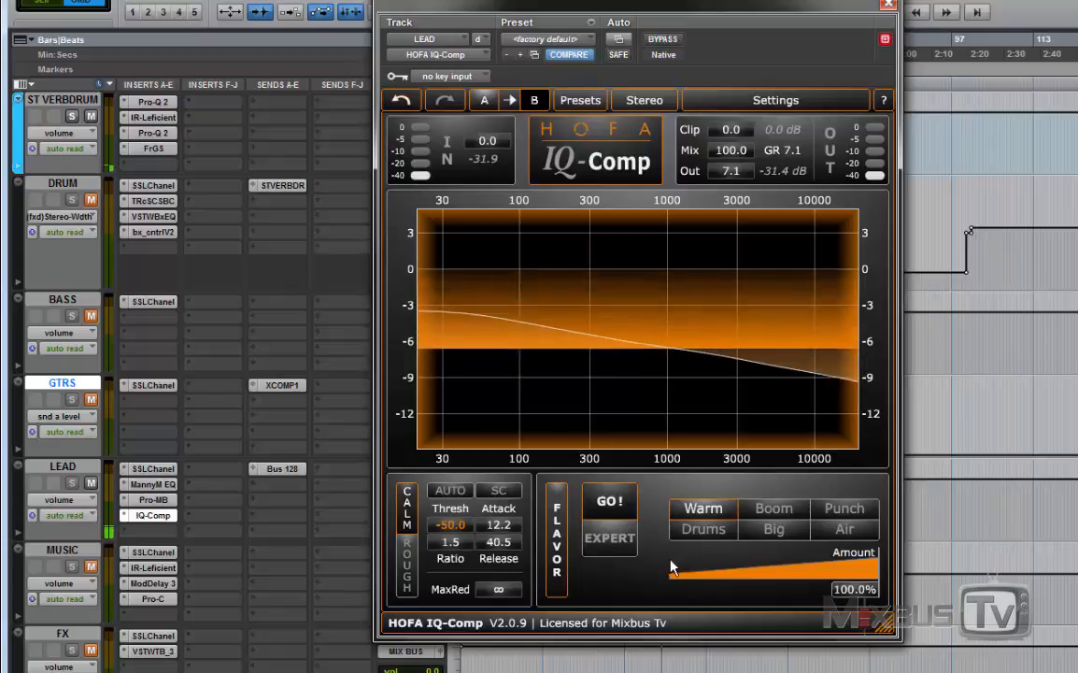
Audition the Big, Drums and Air flavors on the lead, comparing Big and Air with Flavor processing off and on
left_click(774, 529)
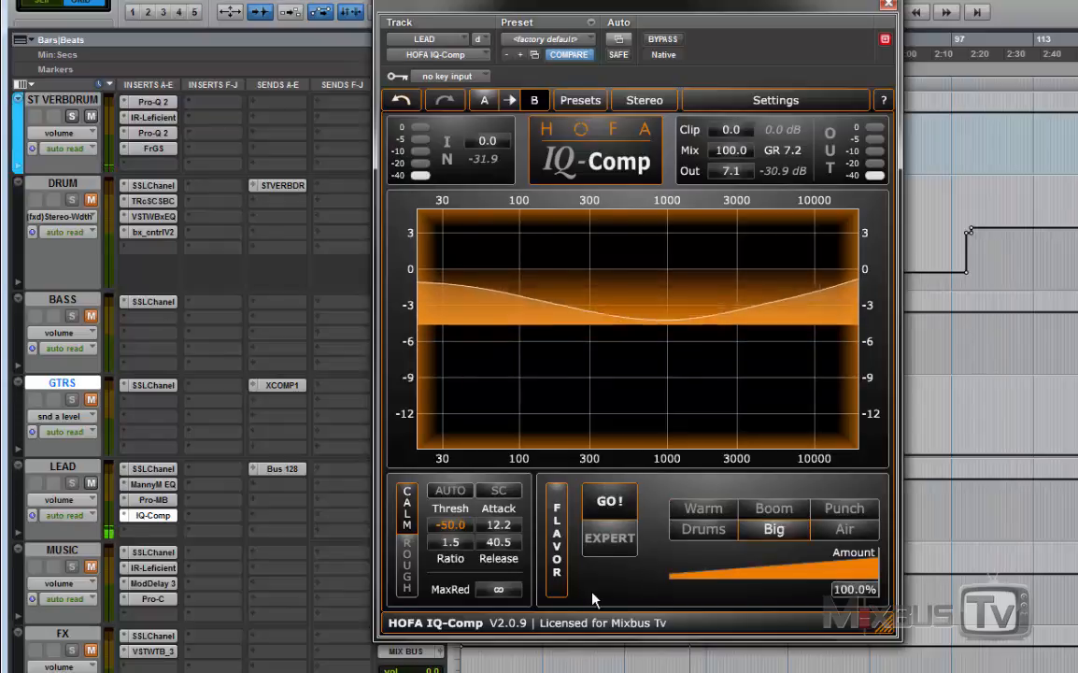
left_click(558, 529)
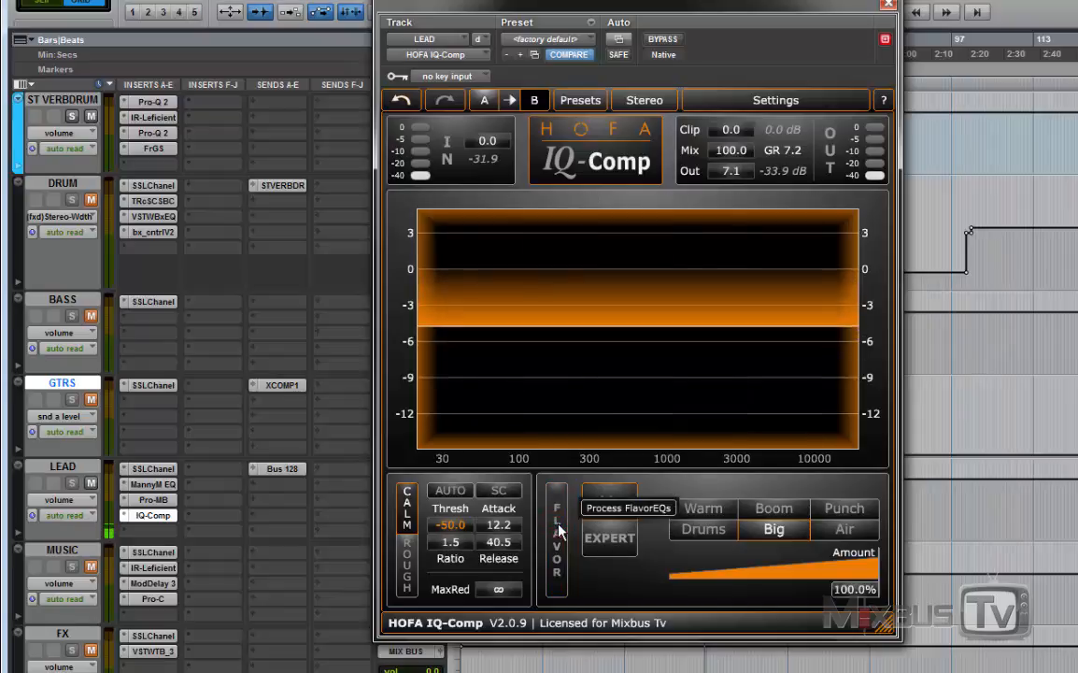
left_click(557, 503)
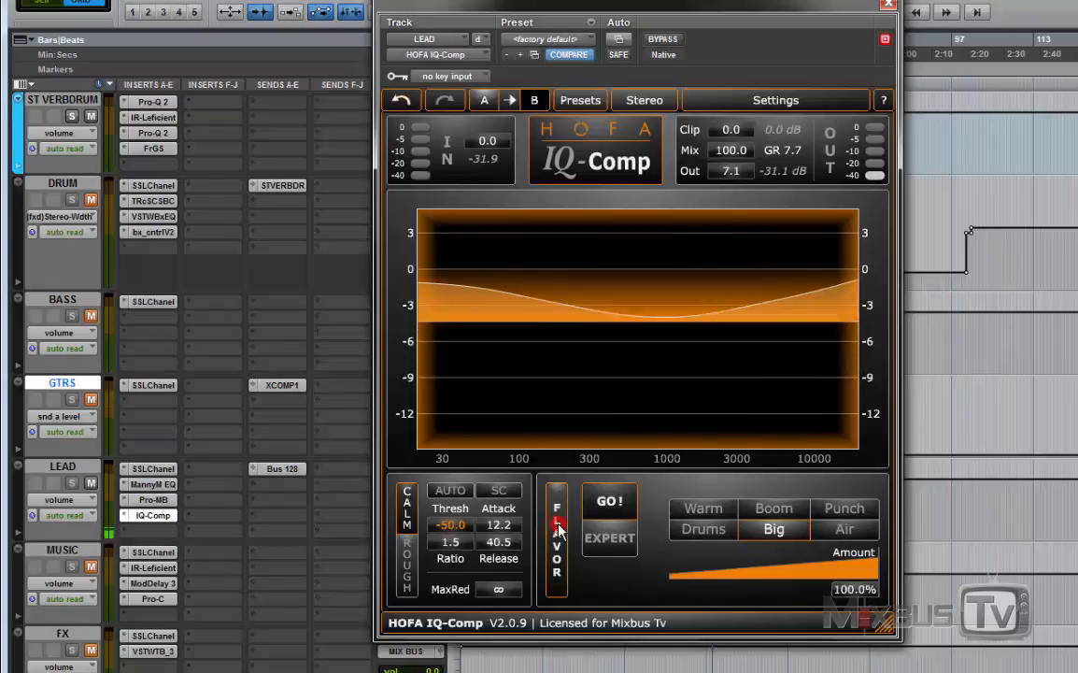
left_click(704, 530)
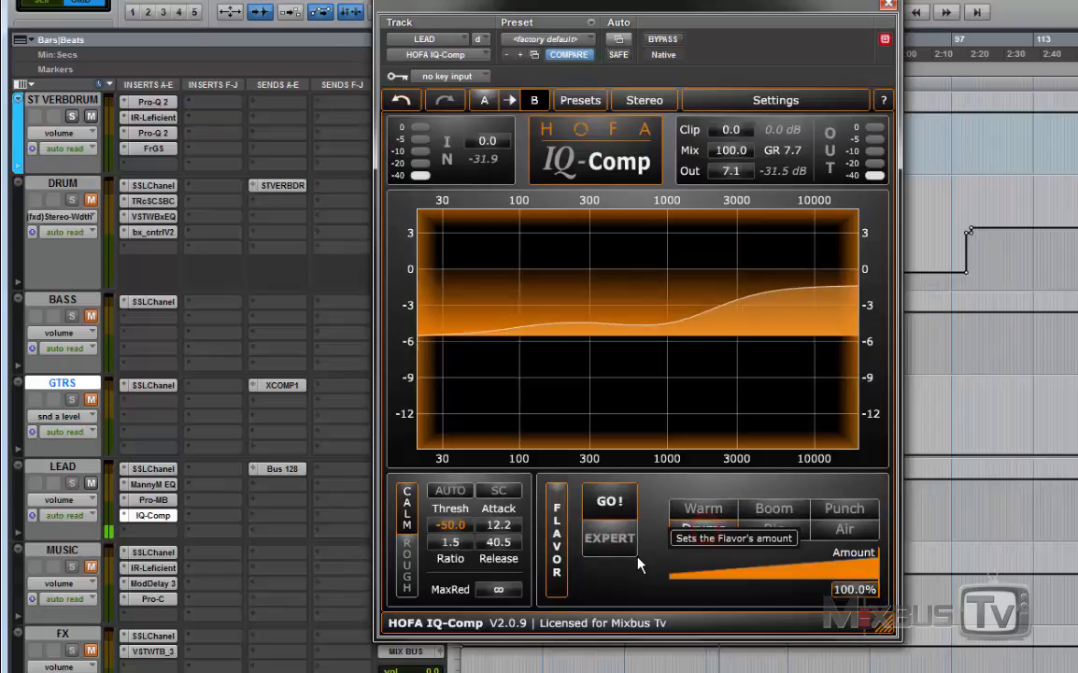
left_click(853, 531)
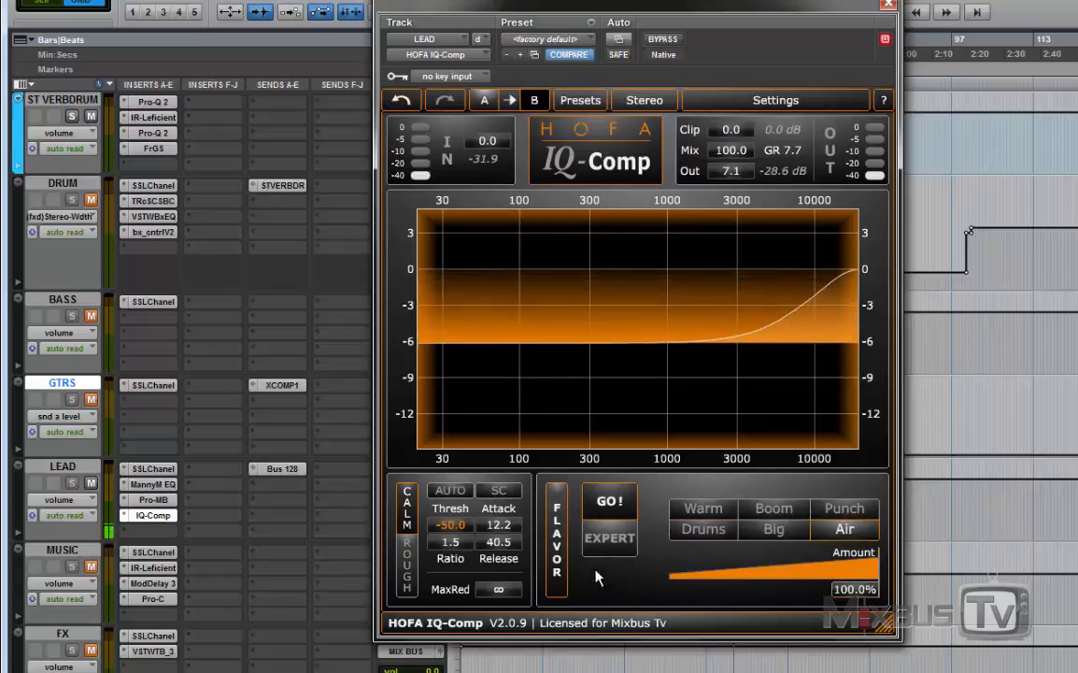
left_click(563, 542)
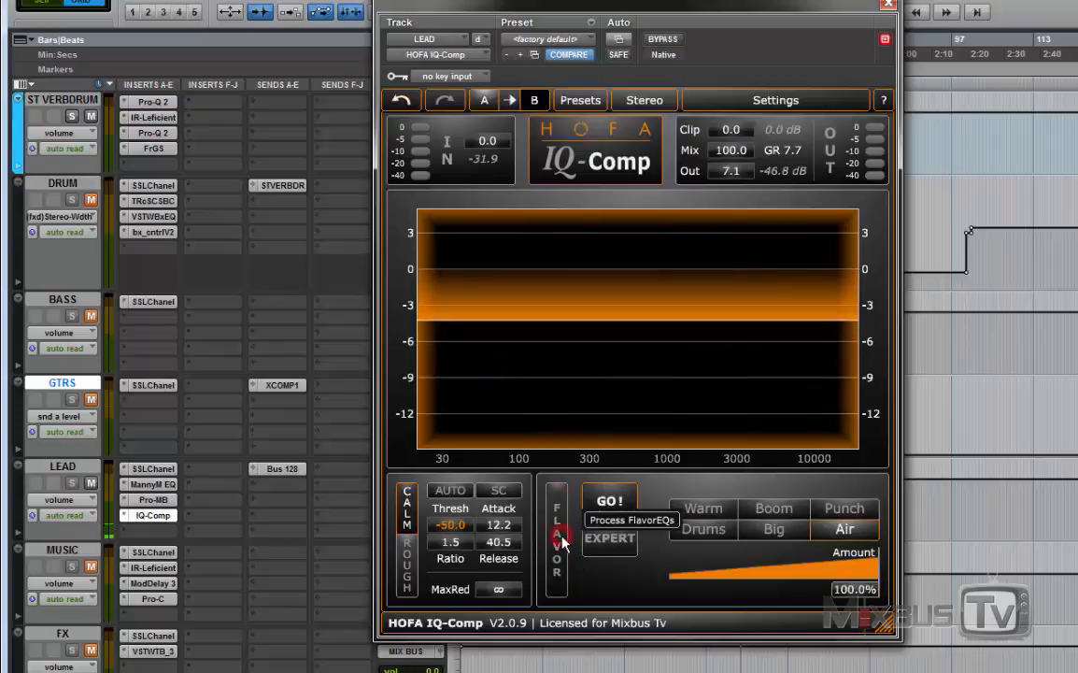
left_click(561, 542)
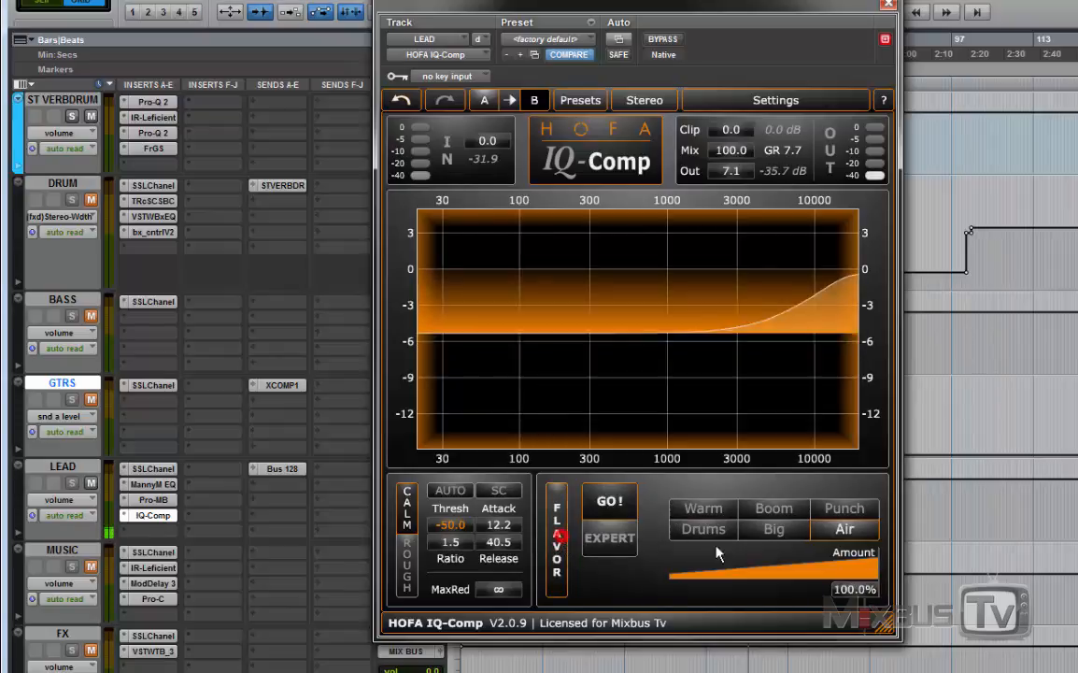
Try the Punch flavor on the lead, and return the flavor to Warm
left_click(845, 510)
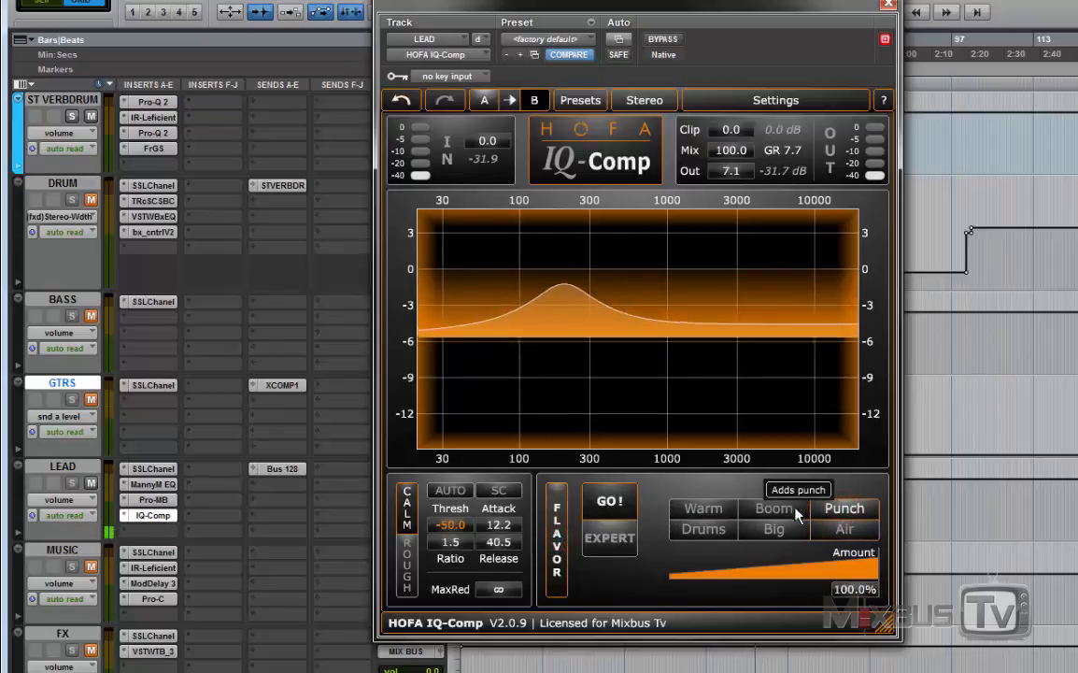
left_click(701, 529)
left_click(704, 520)
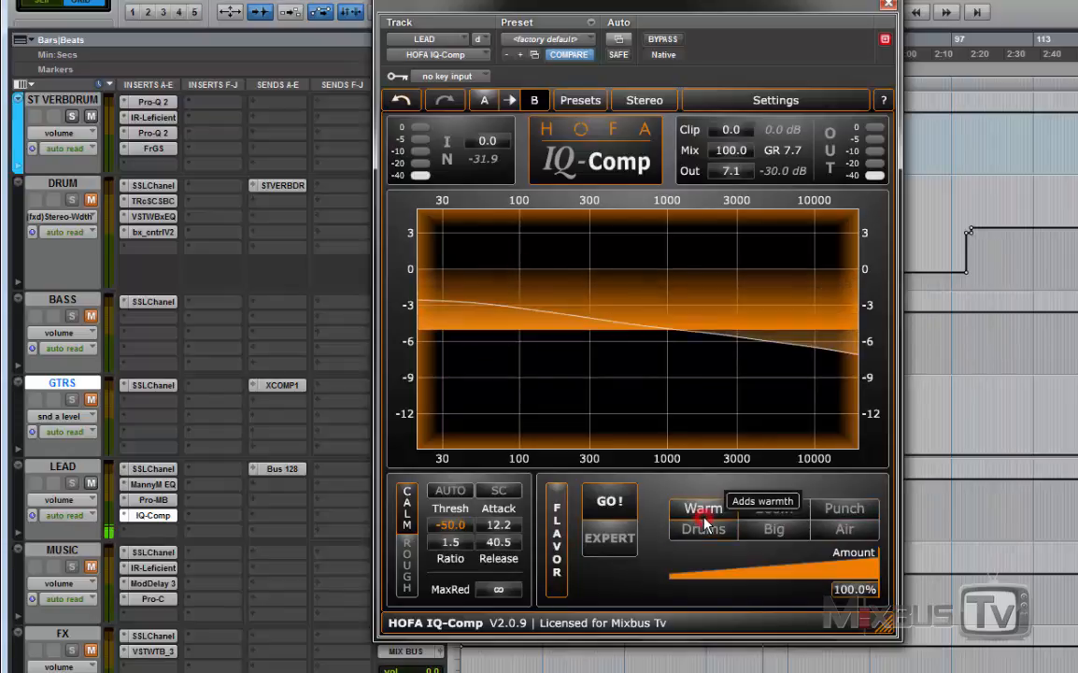
left_click(609, 580)
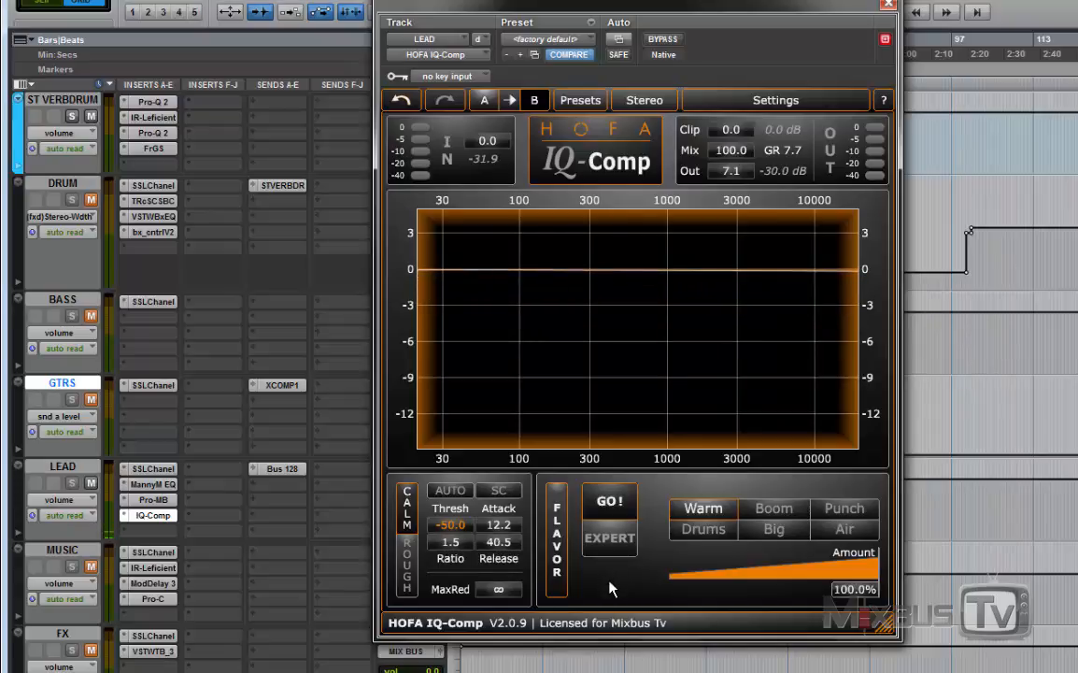
Turn Flavor off, switch to Rough, and set Attack to Ahead, Release to 0.0, Ratio to 3.6 and Out to 7.8
left_click(557, 541)
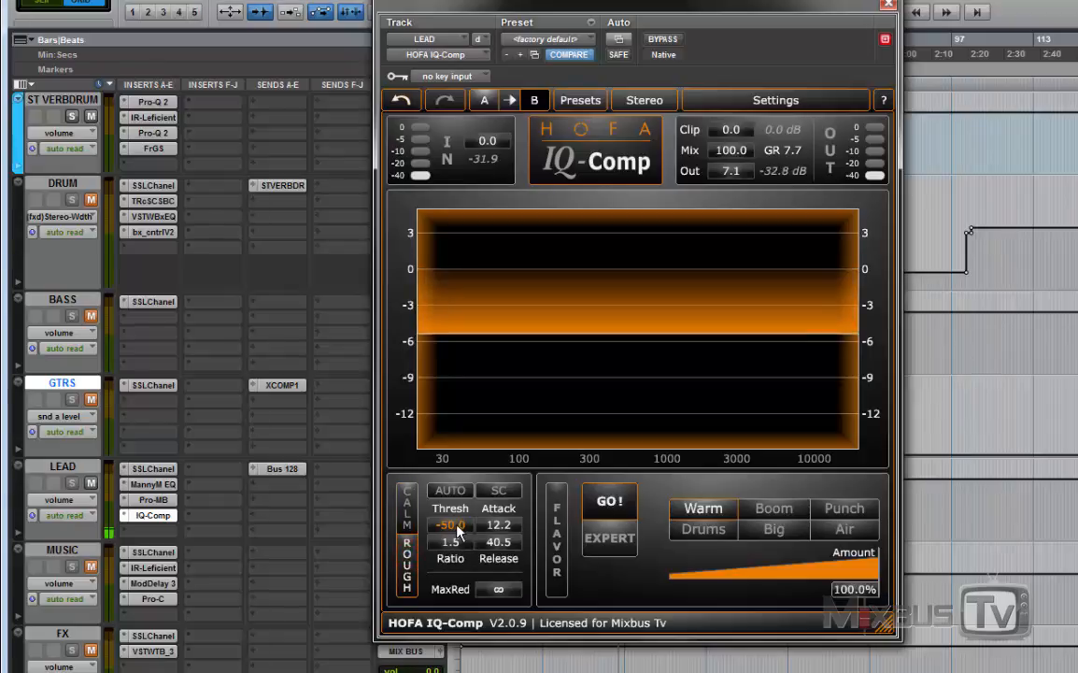
left_click(500, 524)
left_click_drag(502, 544, 458, 668)
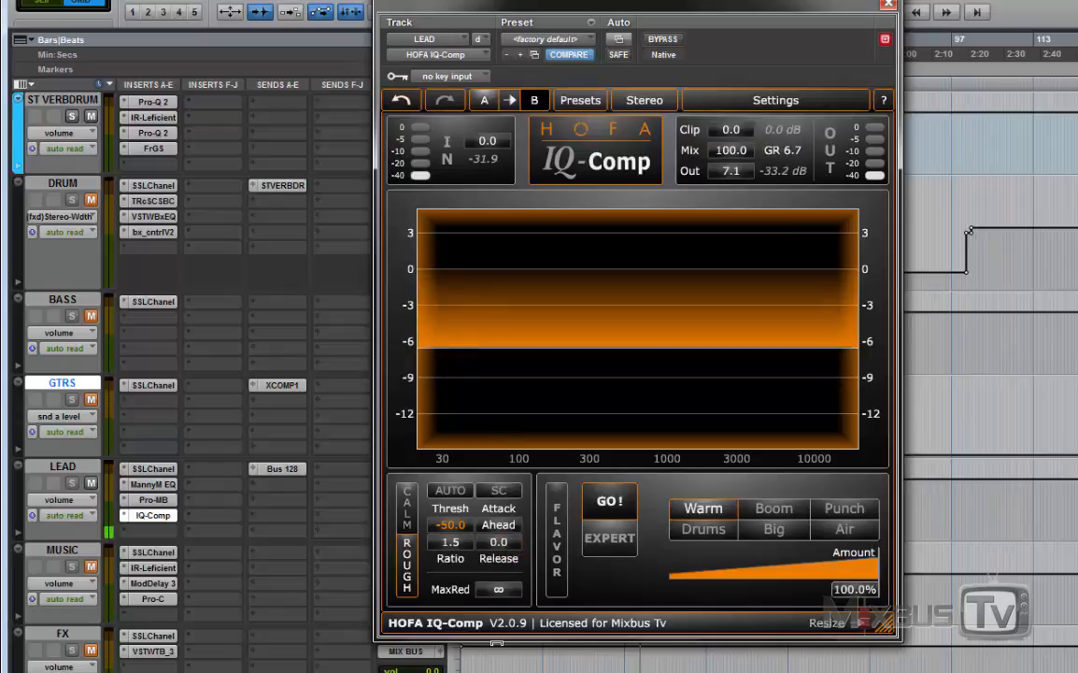
left_click_drag(451, 542, 462, 496)
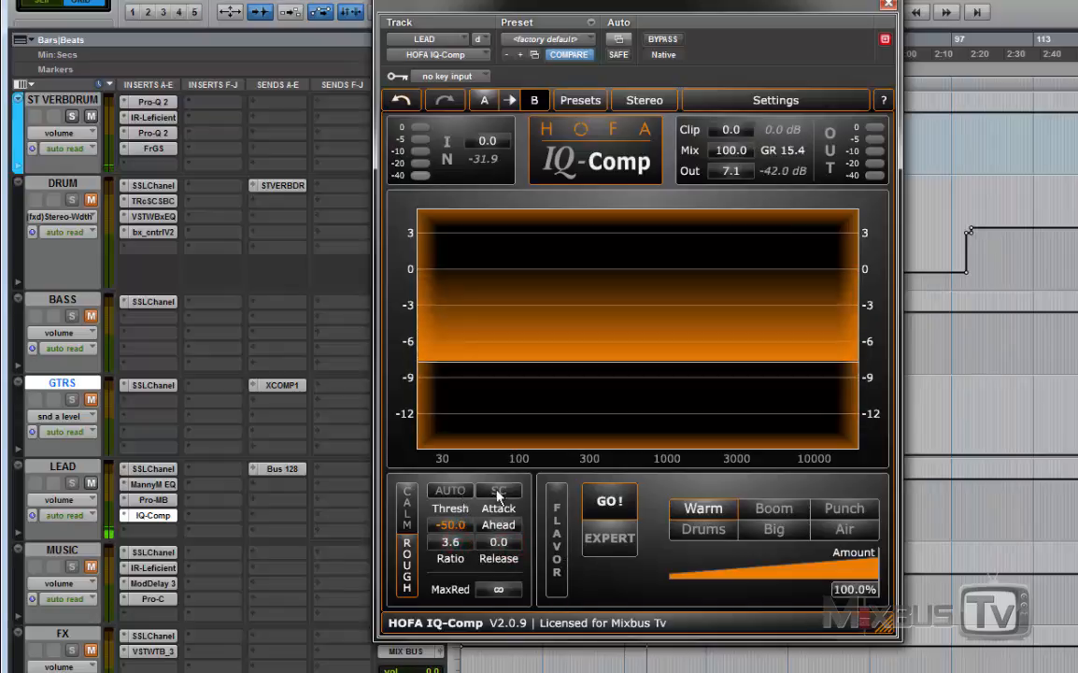
left_click(729, 170)
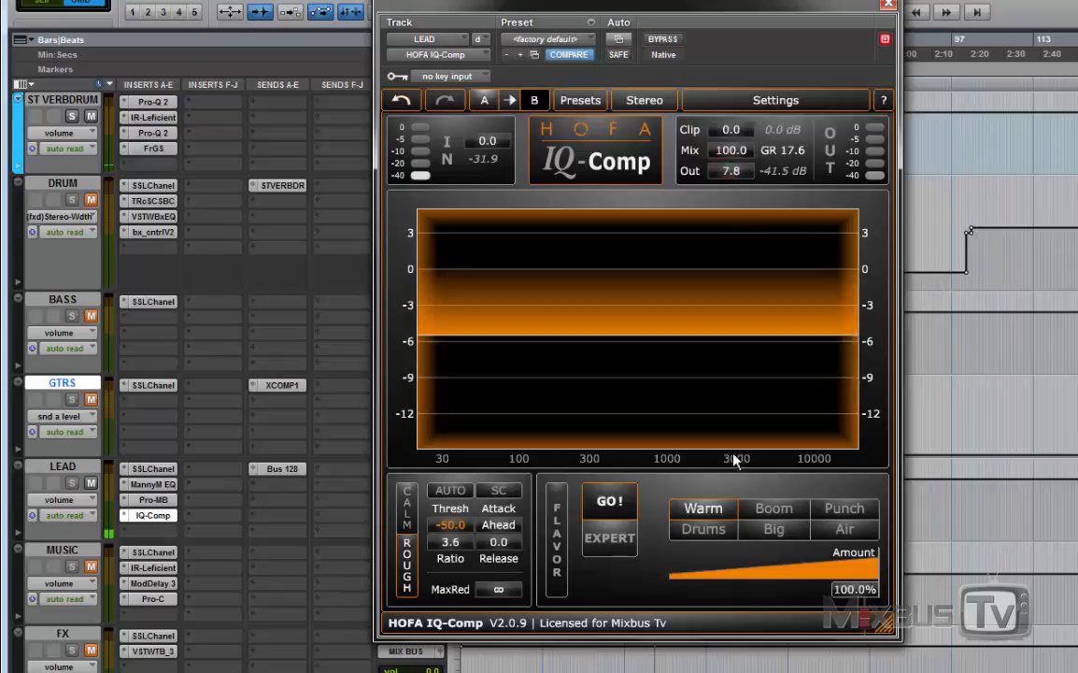
Select the Big flavor and set its Amount to 45.7%
left_click(715, 526)
left_click(772, 528)
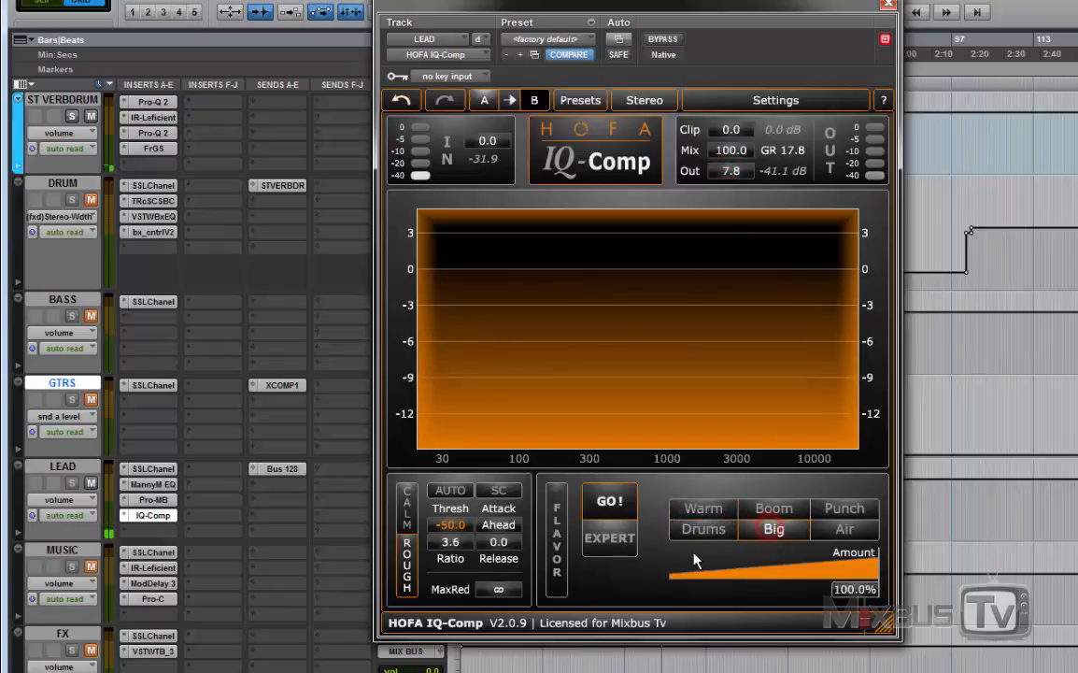
left_click(765, 572)
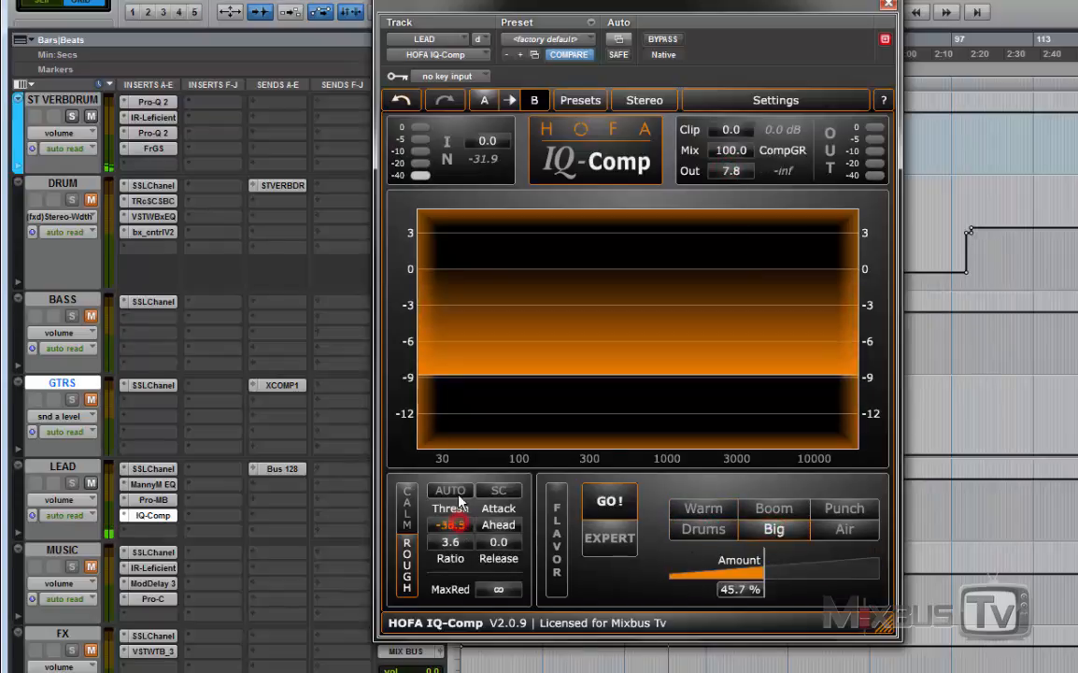
Set the Threshold to -43.9, turn Flavor on, and select the Drums flavor with its Amount at 100%
left_click_drag(469, 529, 552, 530)
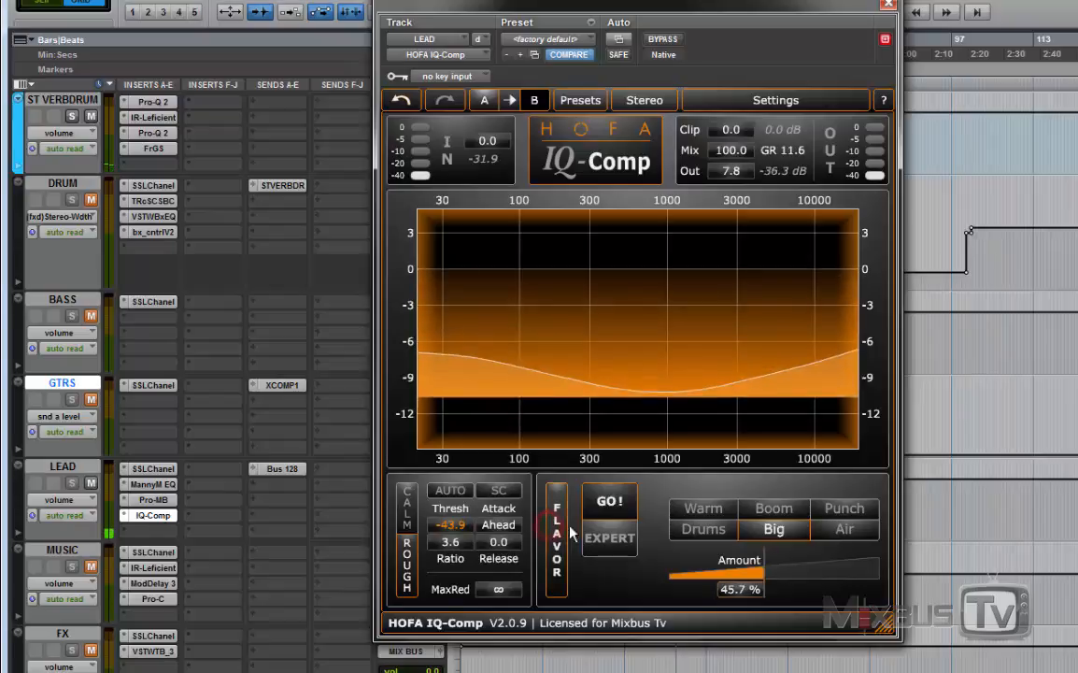
left_click(704, 529)
left_click_drag(744, 572, 778, 480)
Set Mix to 57.5 and compare the lead with the compressor bypassed and active
left_click_drag(748, 161, 678, 112)
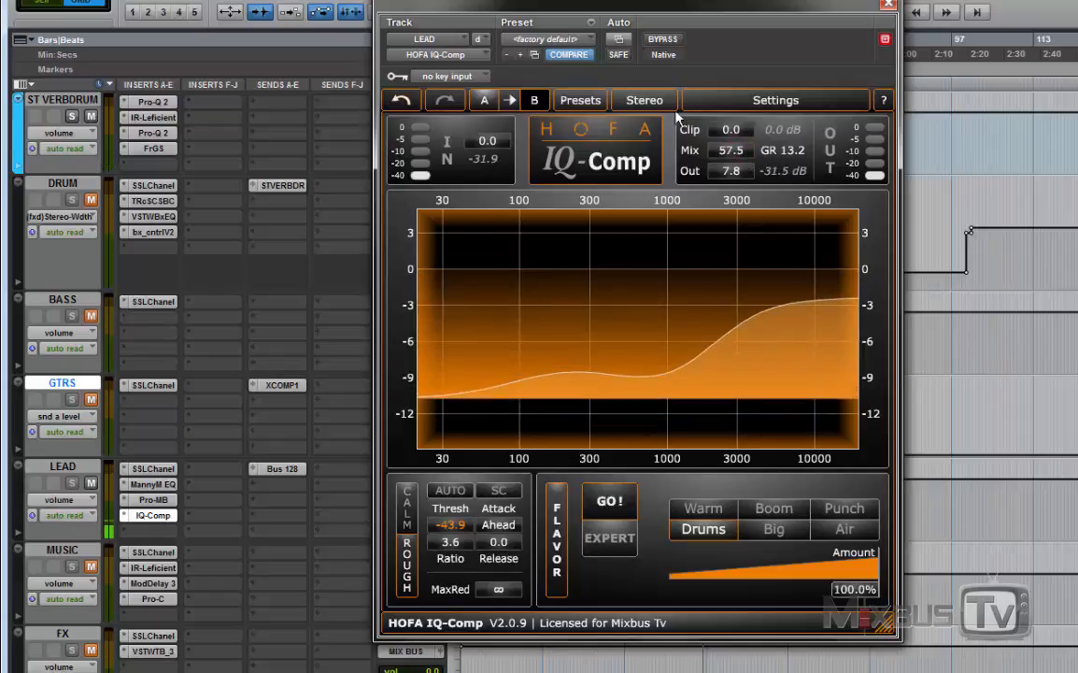
left_click(663, 40)
left_click(662, 39)
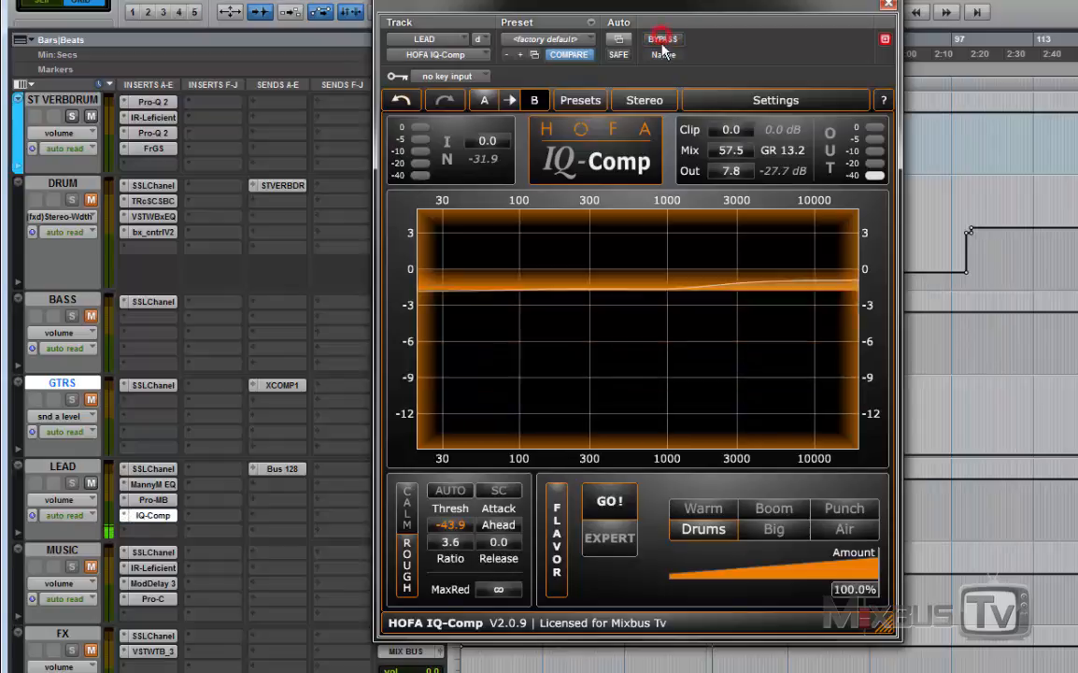
Switch the flavor to Warm and compare the lead with the compressor bypassed and active again
left_click(702, 513)
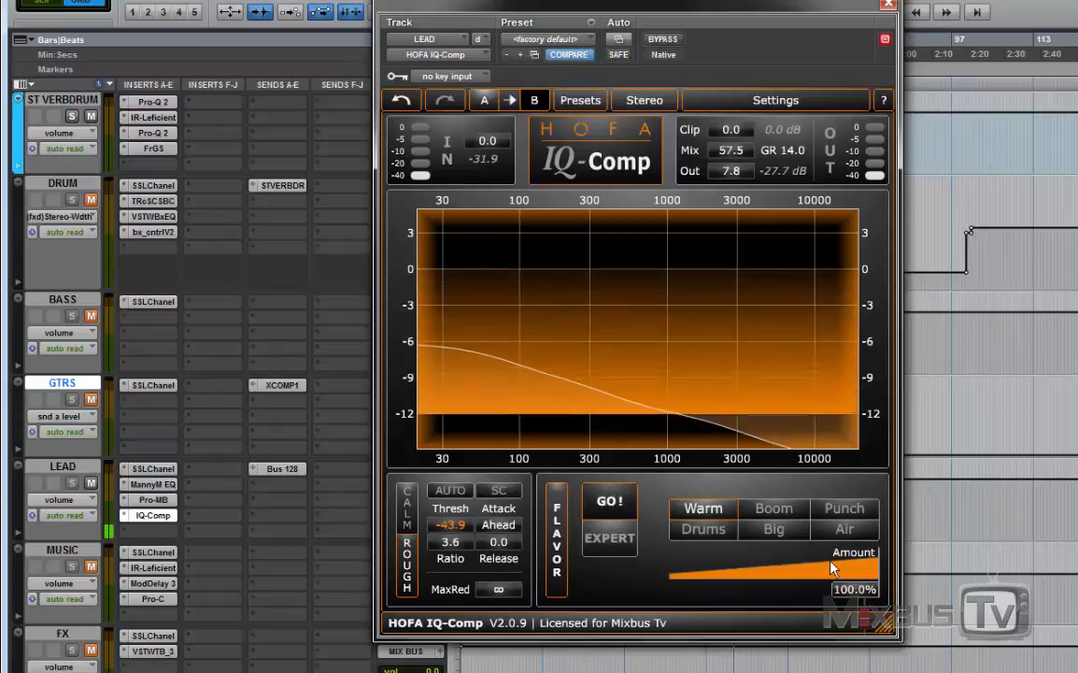
left_click(668, 39)
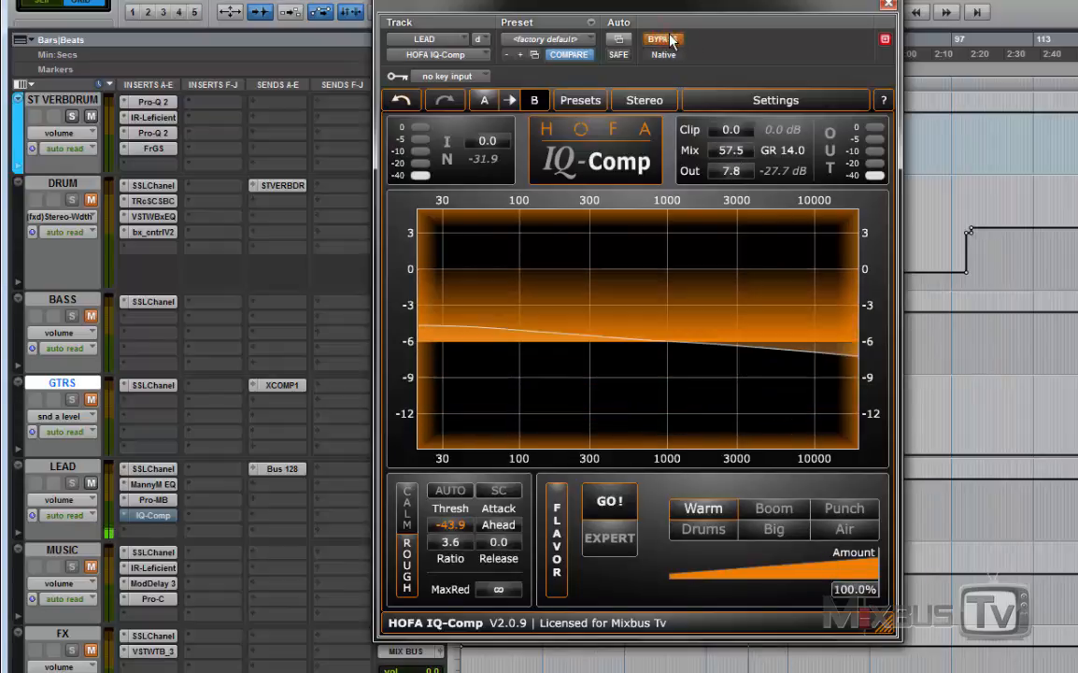
left_click(669, 39)
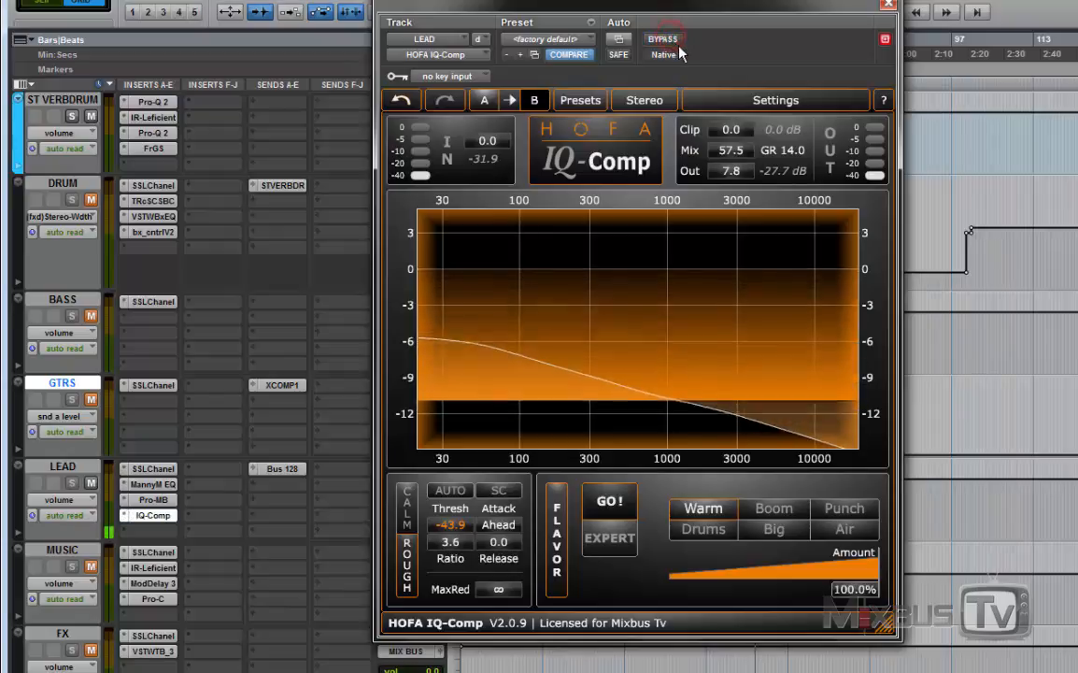